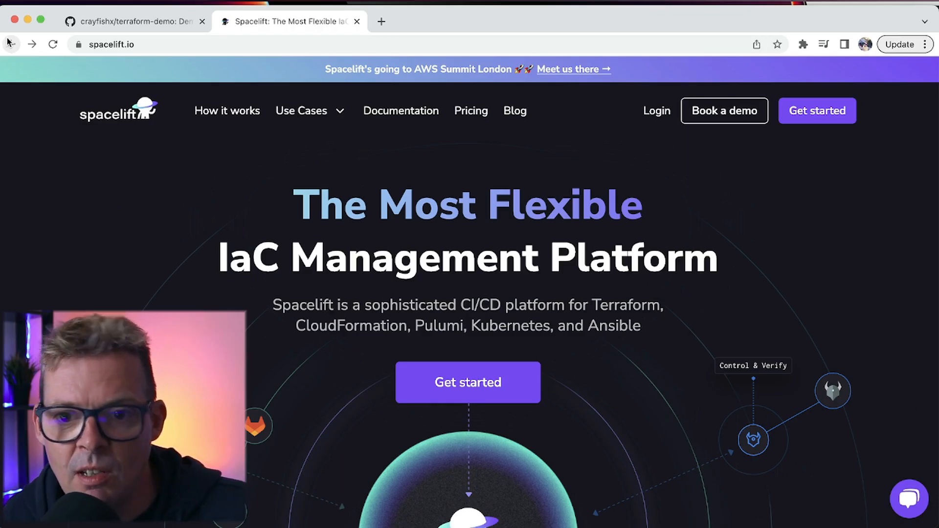
Get started with Spacelift from its homepage and open the source code section of the account settings
{"action": "left_click", "coordinate": [803, 120]}
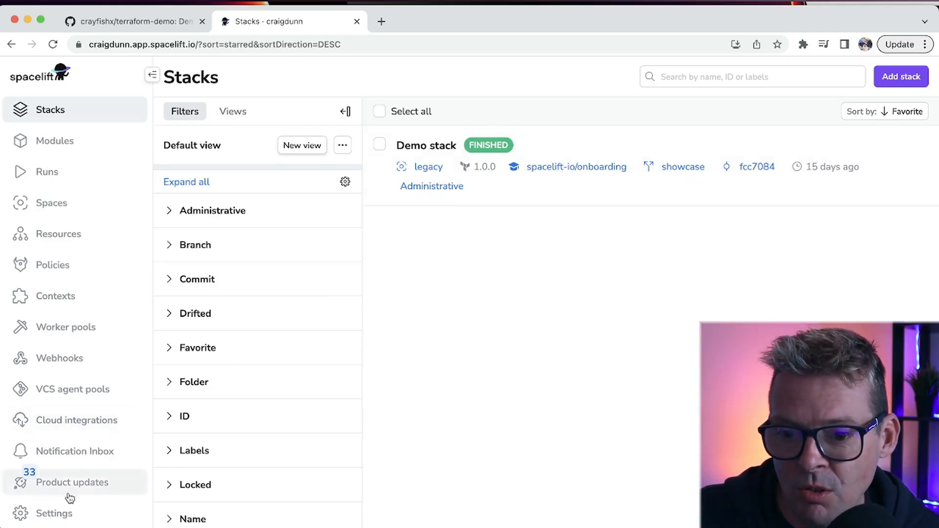
{"action": "left_click", "coordinate": [58, 513]}
{"action": "left_click", "coordinate": [407, 142]}
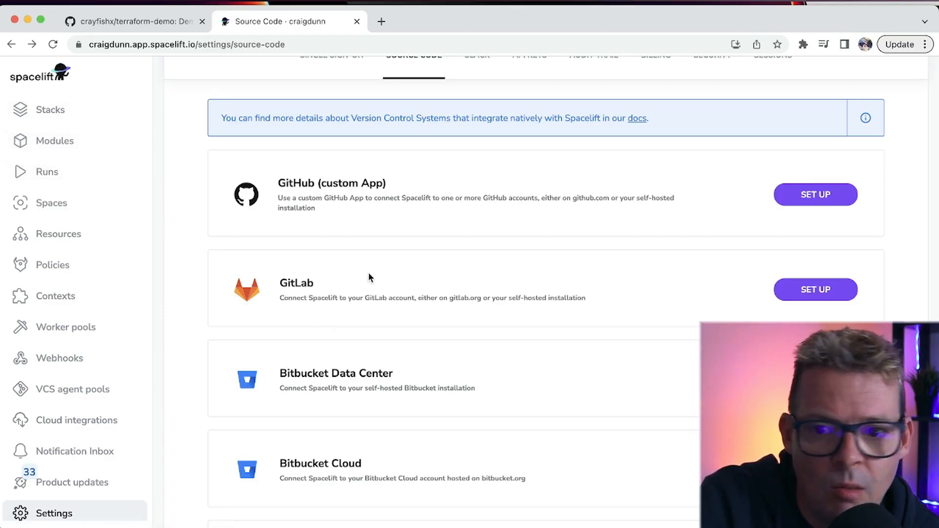
Set up the GitHub (custom App) integration with the wizard for GitHub.com, owned by the personal account, and create the app under its suggested name
{"action": "left_click", "coordinate": [810, 196]}
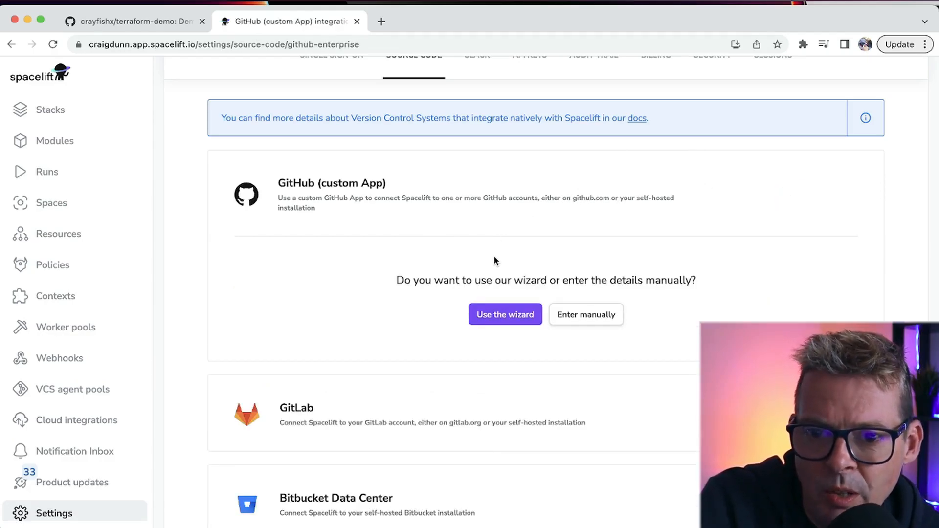
{"action": "left_click", "coordinate": [500, 318]}
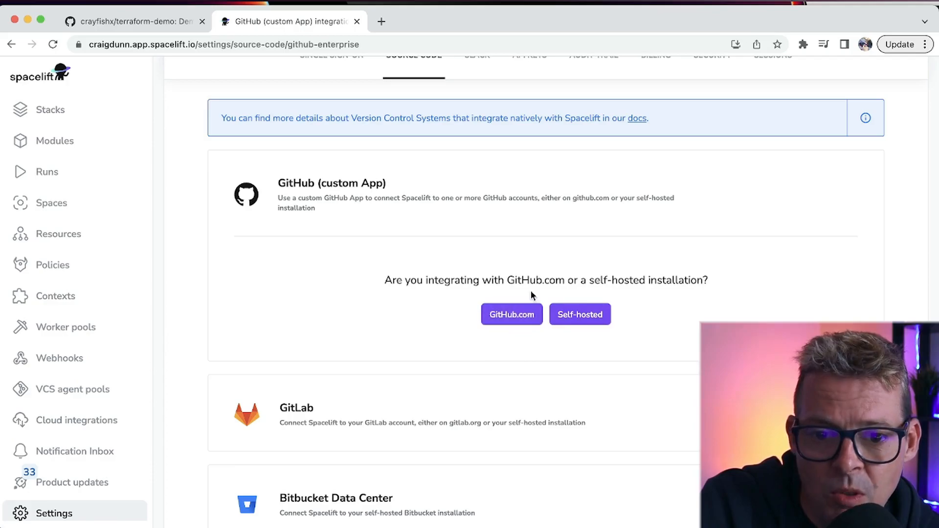
{"action": "left_click", "coordinate": [513, 318]}
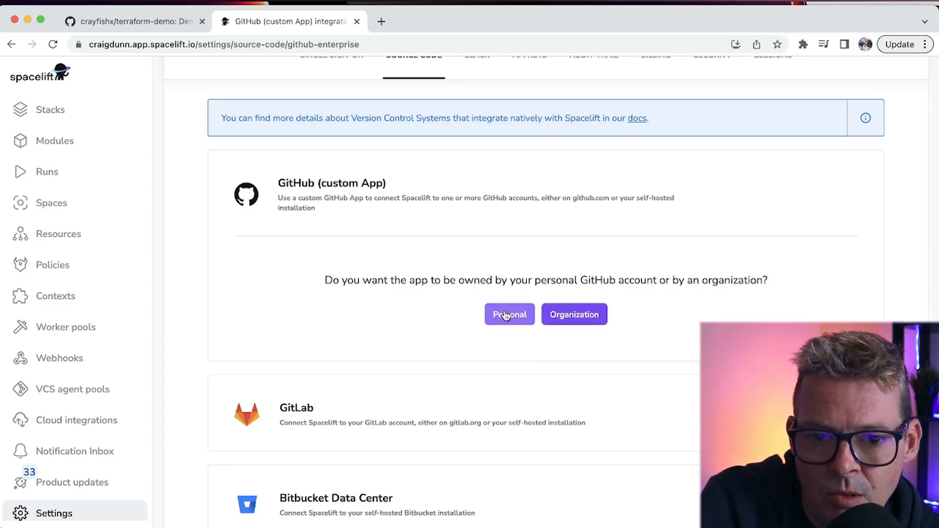
{"action": "left_click", "coordinate": [506, 315]}
{"action": "left_click", "coordinate": [547, 314]}
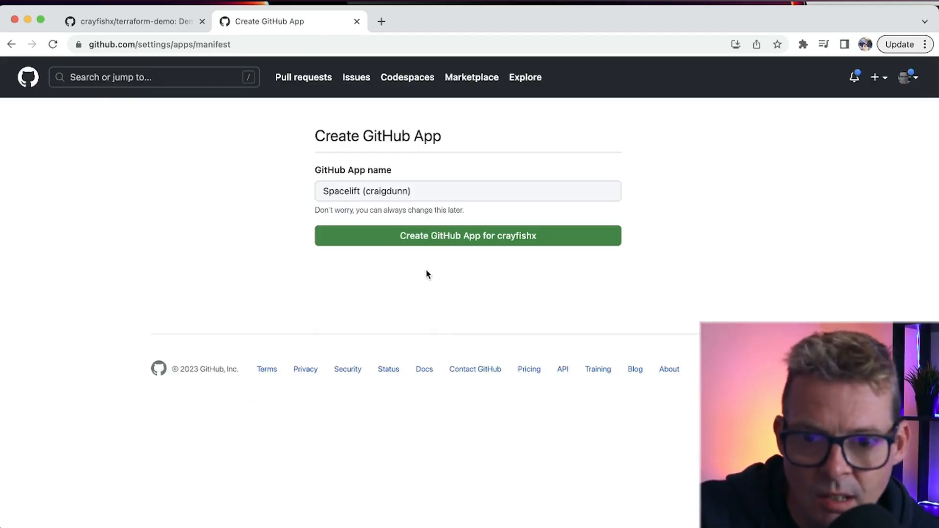
{"action": "left_click", "coordinate": [464, 235]}
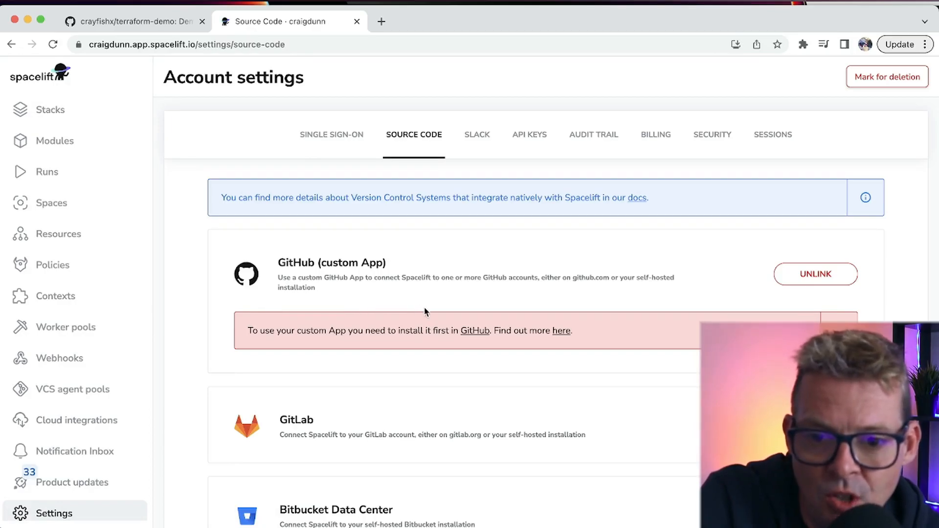
Install the new Spacelift app from GitHub on the personal account with access to all repositories
{"action": "left_click", "coordinate": [471, 331]}
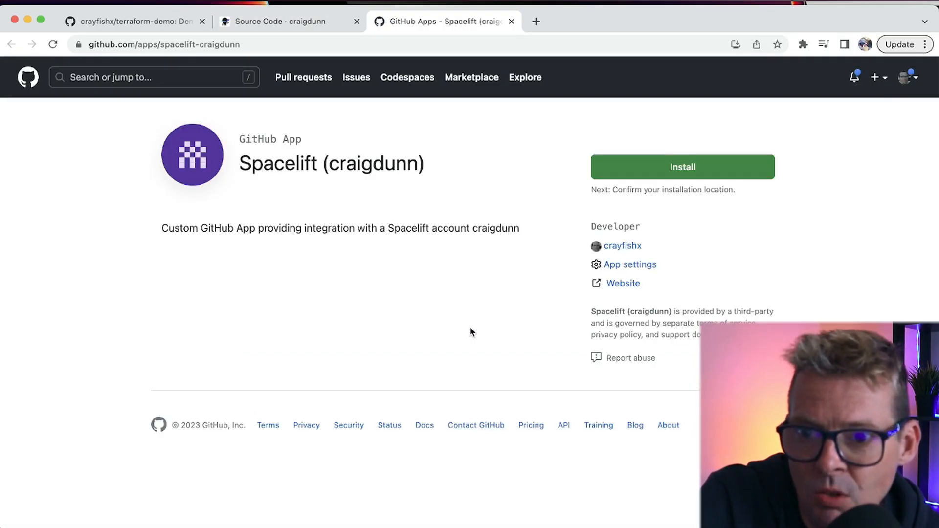
{"action": "left_click", "coordinate": [673, 168]}
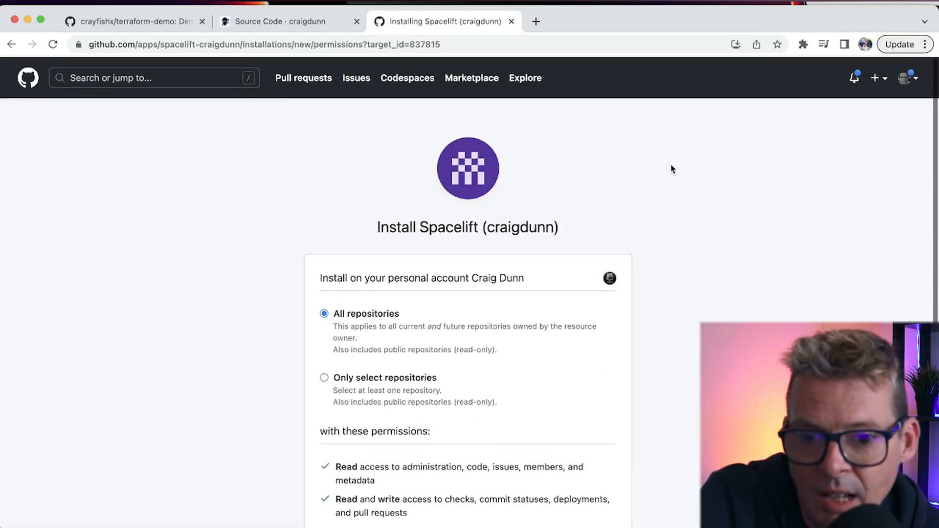
{"action": "scroll", "coordinate": [671, 168], "scroll_direction": "down", "scroll_amount": 4}
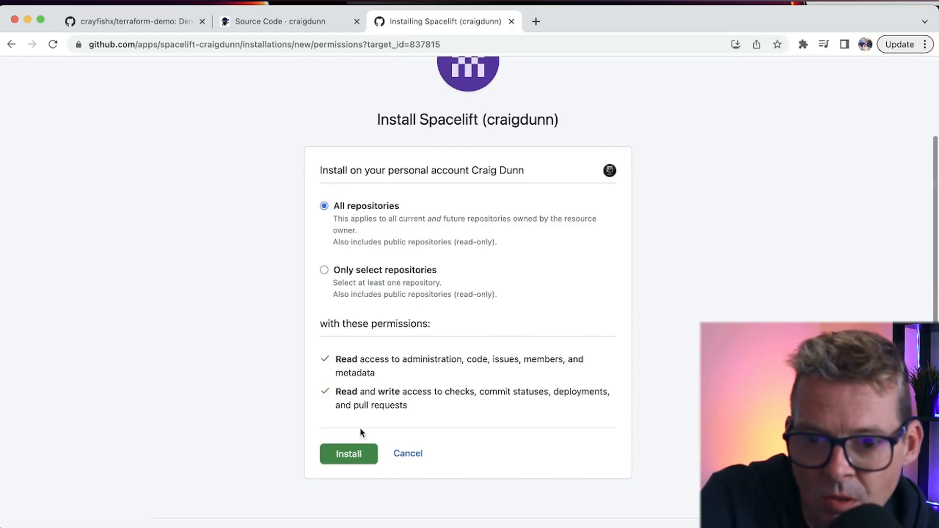
{"action": "left_click", "coordinate": [349, 453]}
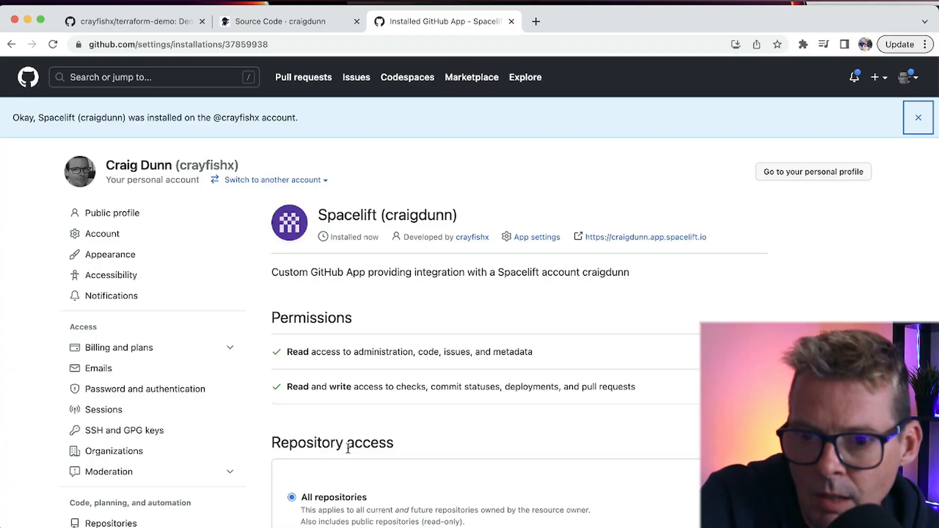
{"action": "left_click_drag", "start_coordinate": [341, 237], "coordinate": [375, 238]}
{"action": "left_click", "coordinate": [371, 252]}
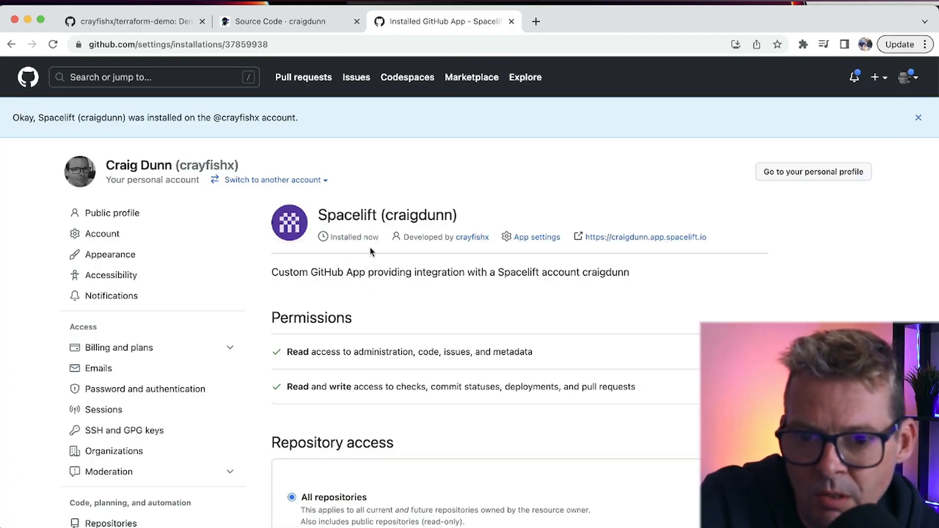
Return to Spacelift and add a stack named tfdemo in the Test space with the description "Terraform Demo"
{"action": "left_click", "coordinate": [645, 238]}
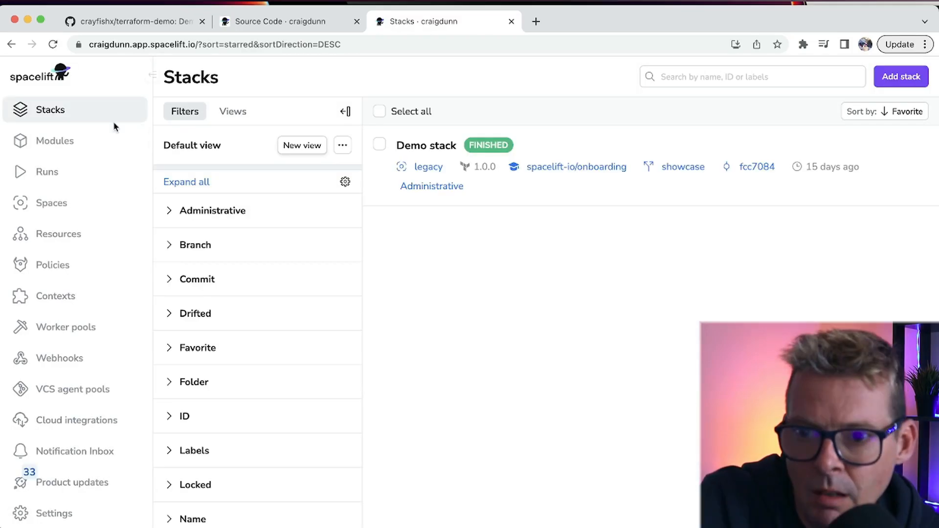
{"action": "left_click", "coordinate": [913, 82]}
{"action": "left_click", "coordinate": [428, 183]}
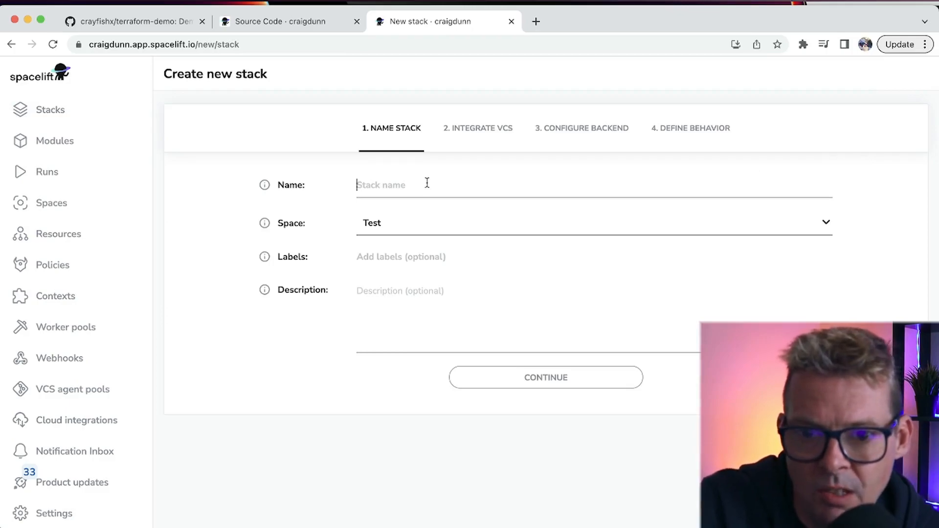
{"action": "type", "text": "tfdemo"}
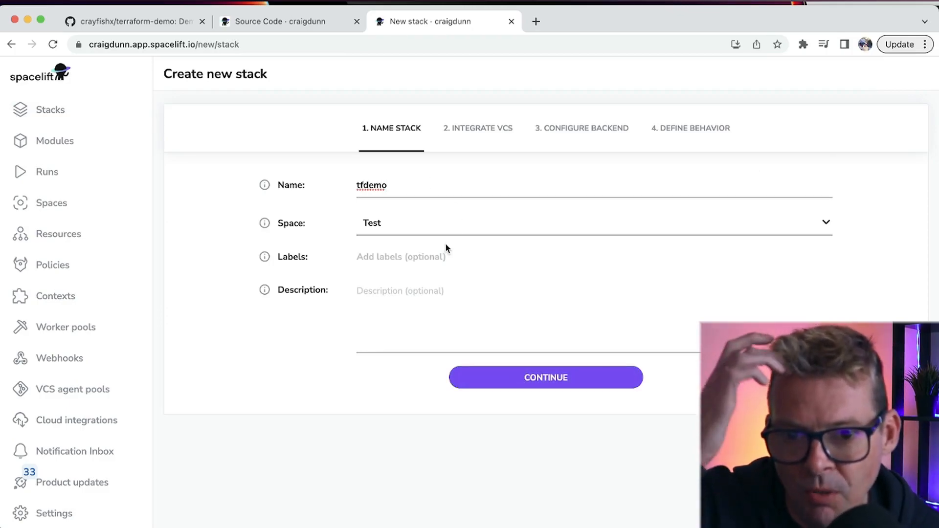
{"action": "left_click", "coordinate": [435, 255]}
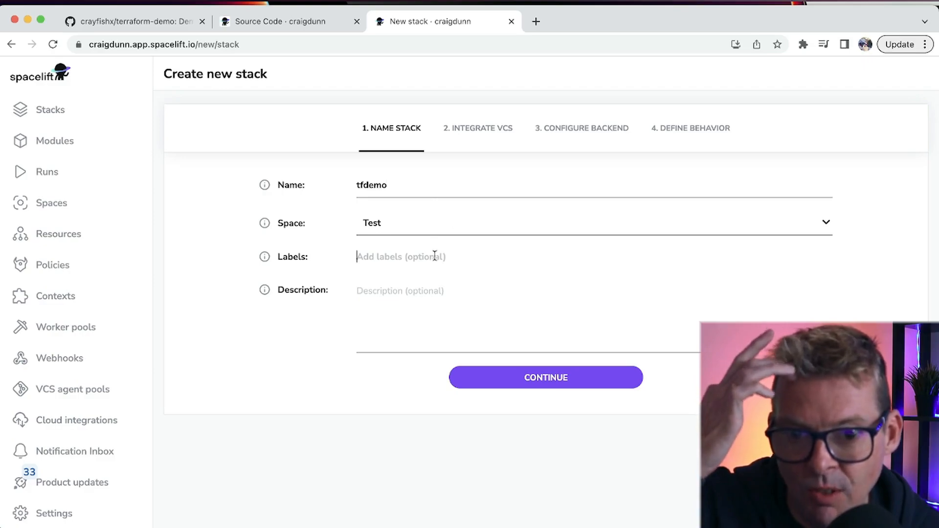
{"action": "left_click", "coordinate": [425, 287]}
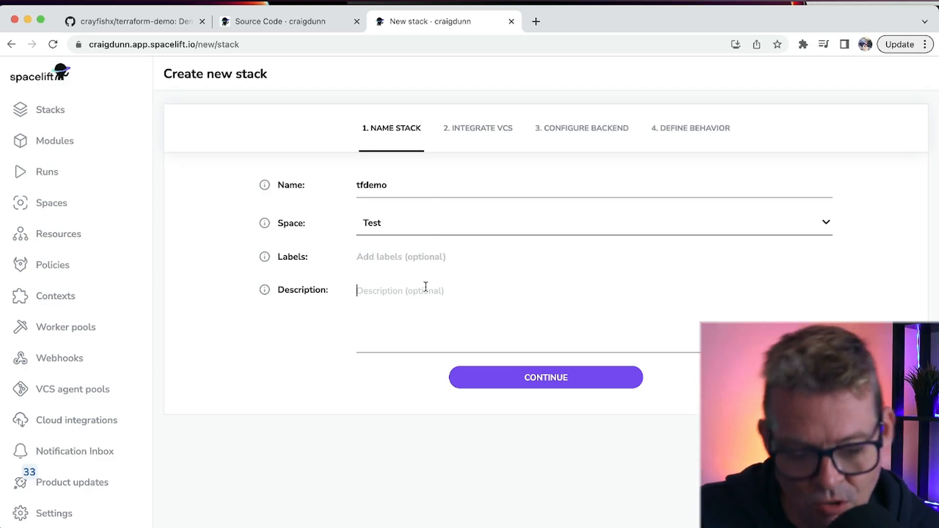
{"action": "type", "text": "Terraform Demo"}
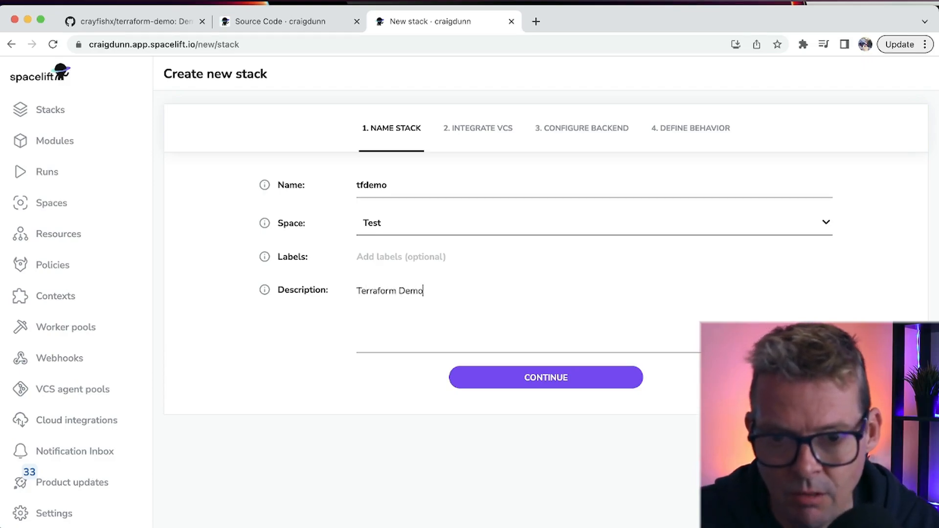
{"action": "left_click", "coordinate": [487, 378]}
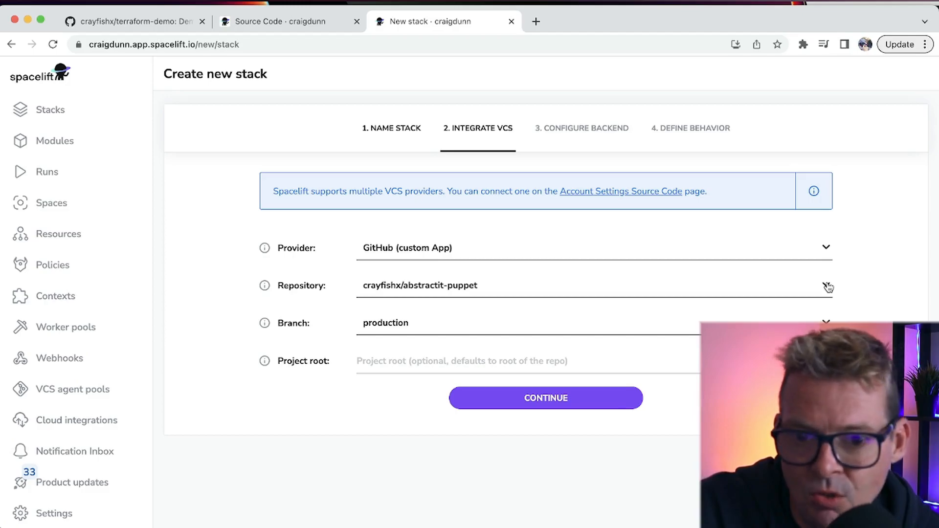
Connect the stack to the terraform-demo repository on the main branch, leaving the project root empty, and continue
{"action": "left_click", "coordinate": [828, 287]}
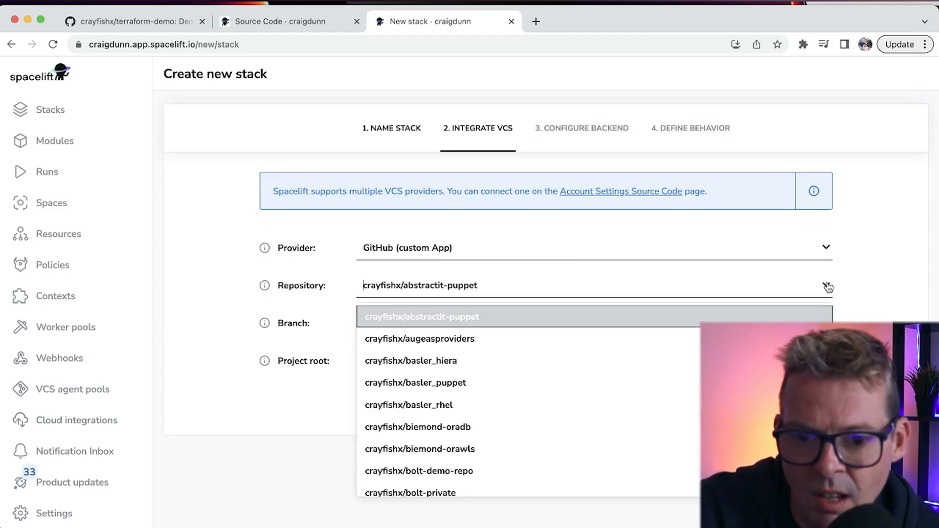
{"action": "type", "text": "terraf"}
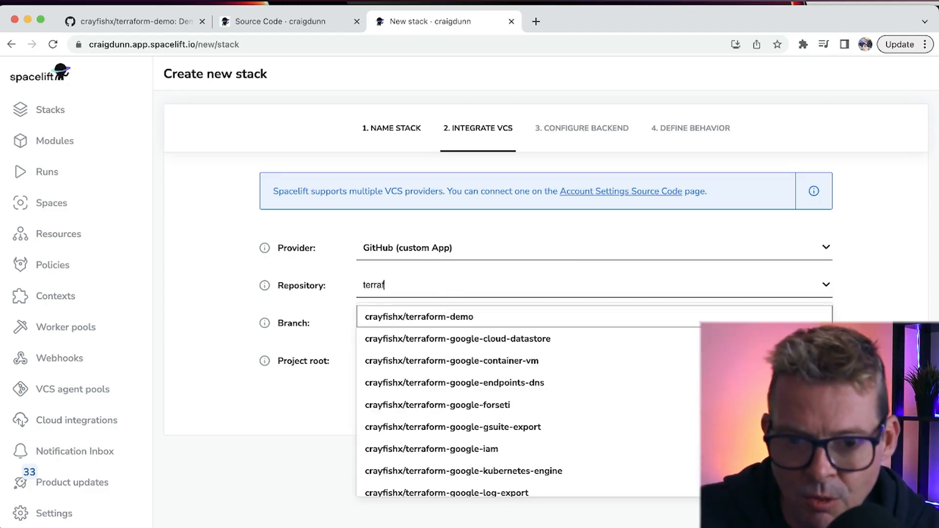
{"action": "left_click", "coordinate": [491, 322]}
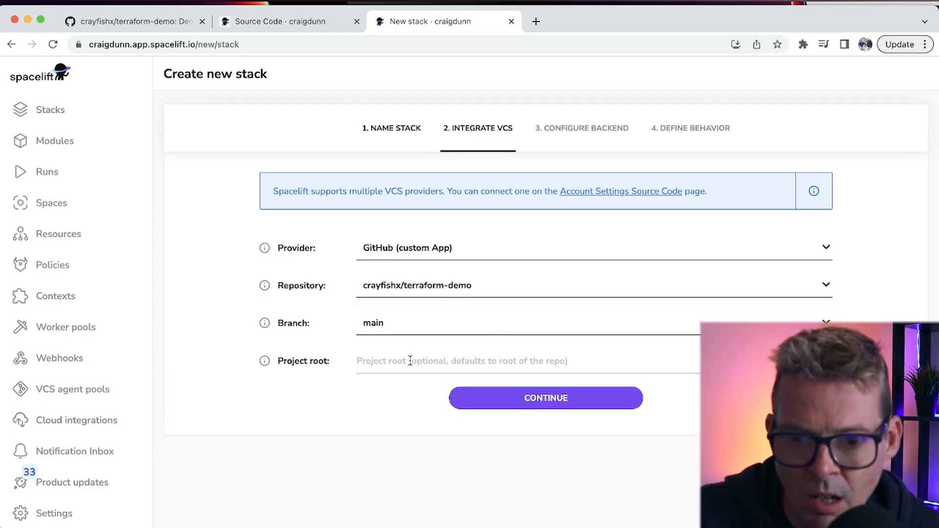
{"action": "left_click", "coordinate": [390, 361]}
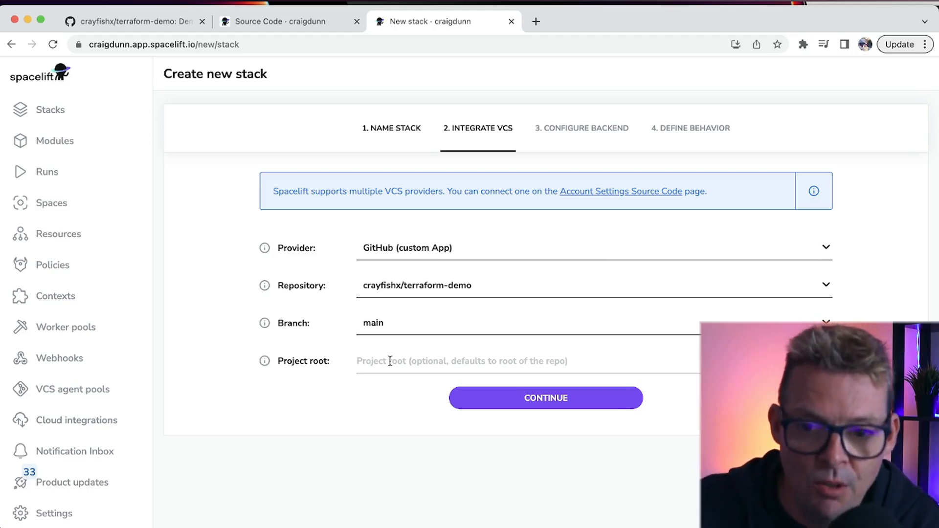
{"action": "left_click", "coordinate": [535, 397]}
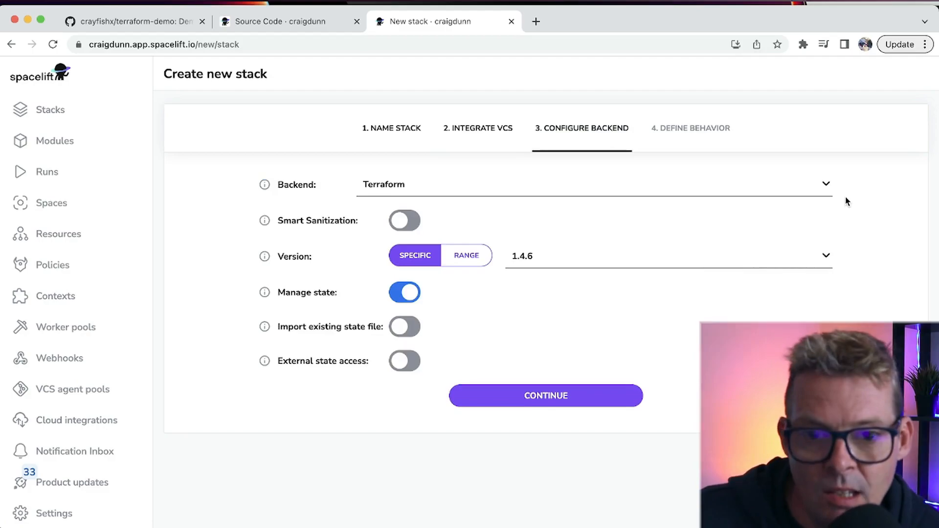
Review the backend choices, keep Terraform version 1.4.6 with managed state, and continue to the behavior settings
{"action": "left_click", "coordinate": [826, 186]}
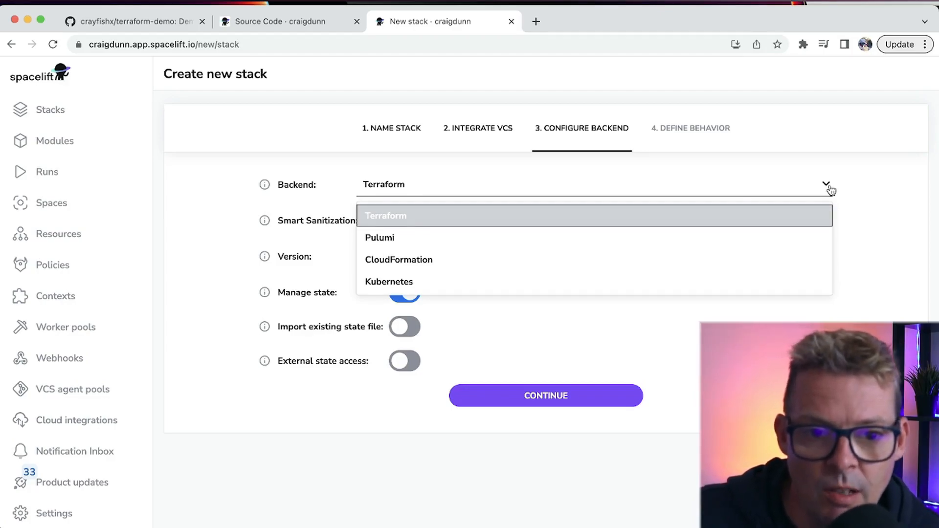
{"action": "left_click", "coordinate": [874, 189]}
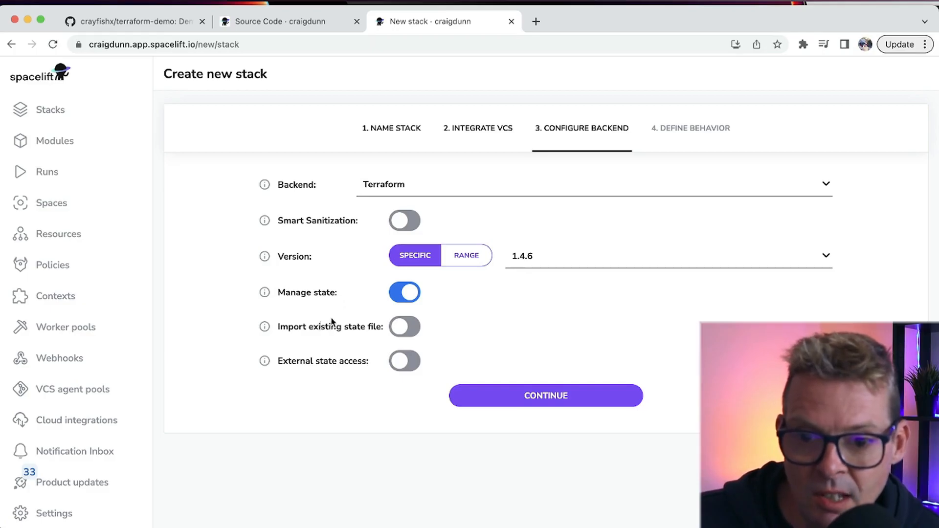
{"action": "left_click", "coordinate": [570, 397]}
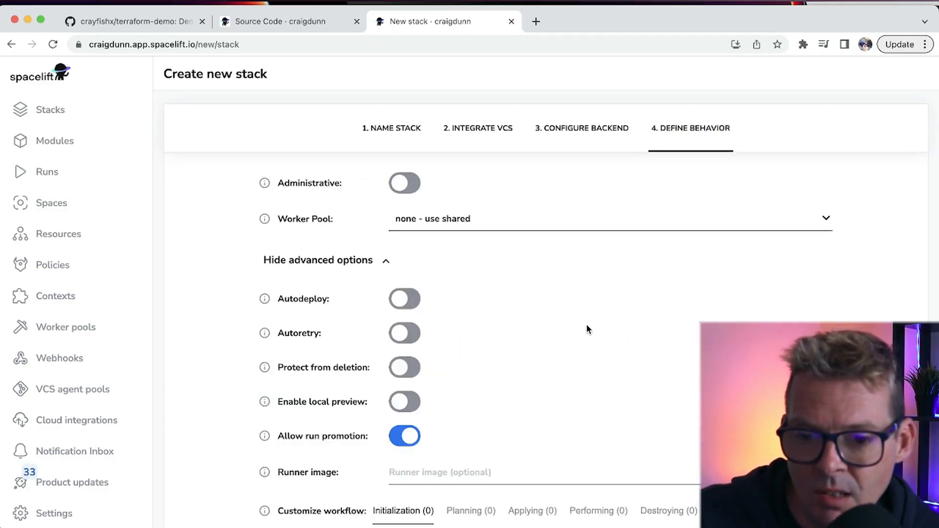
Save the tfdemo stack with the default behavior and advanced options
{"action": "scroll", "coordinate": [586, 325], "scroll_direction": "down", "scroll_amount": 3}
{"action": "scroll", "coordinate": [586, 325], "scroll_direction": "down", "scroll_amount": 3}
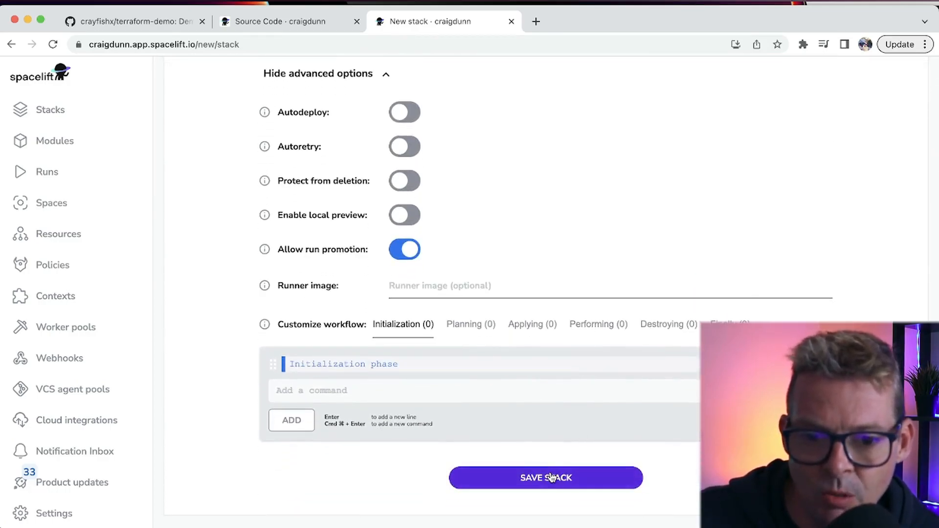
{"action": "left_click", "coordinate": [551, 477]}
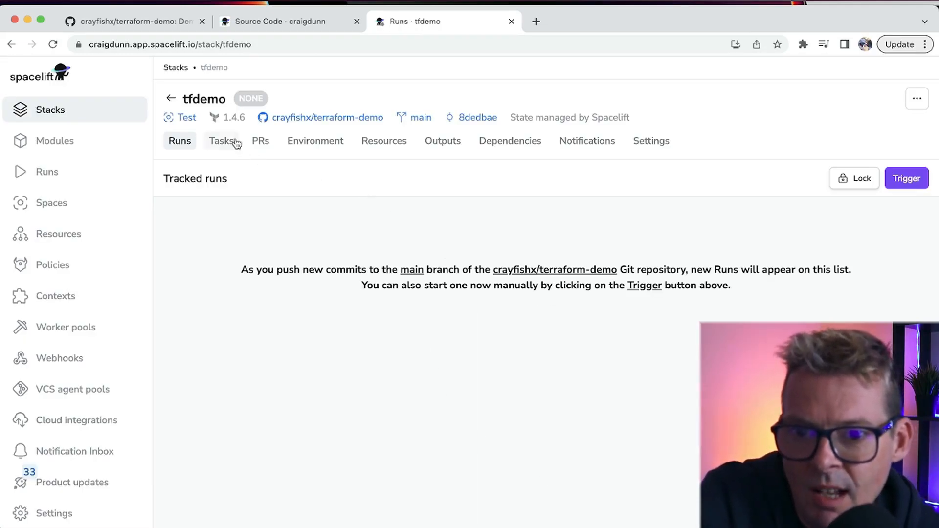
{"action": "left_click_drag", "start_coordinate": [228, 116], "coordinate": [242, 117]}
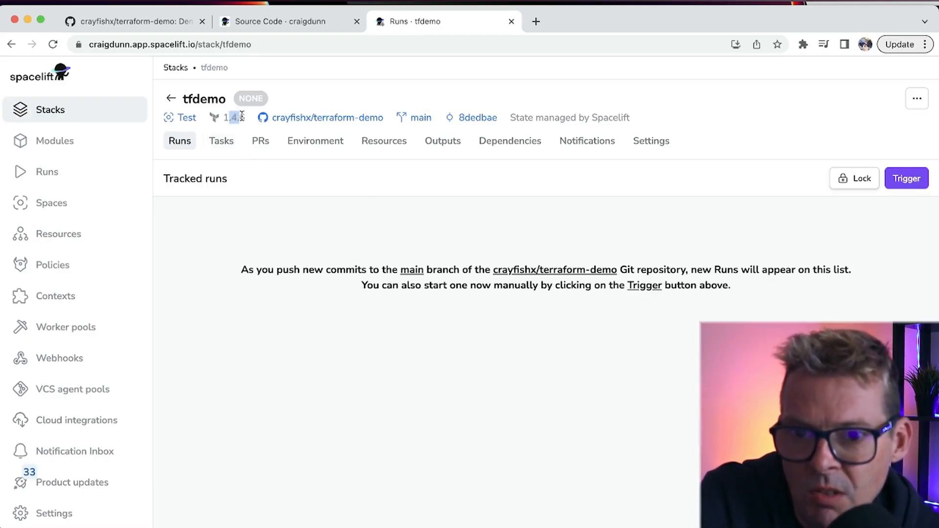
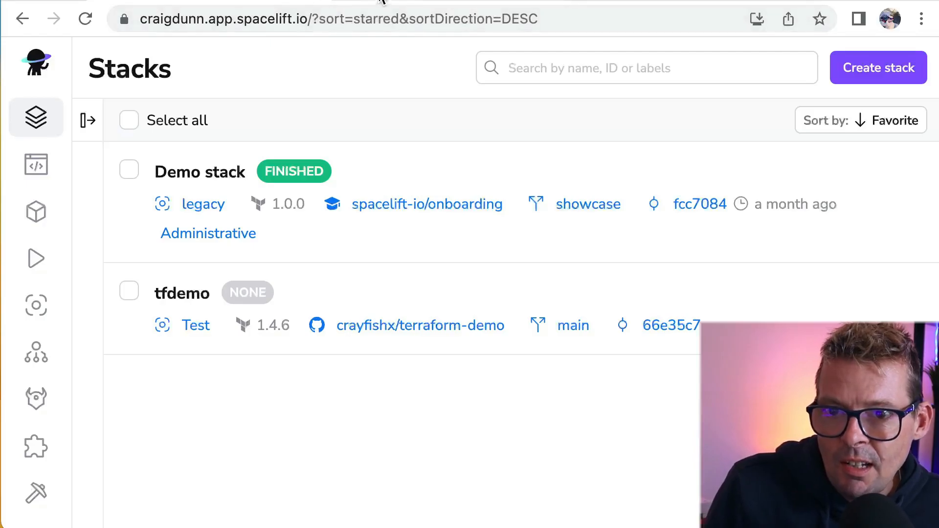
Switch to the AWS IAM console and start a new role with Custom trust policy as the trusted entity type
{"action": "left_click", "coordinate": [383, 1]}
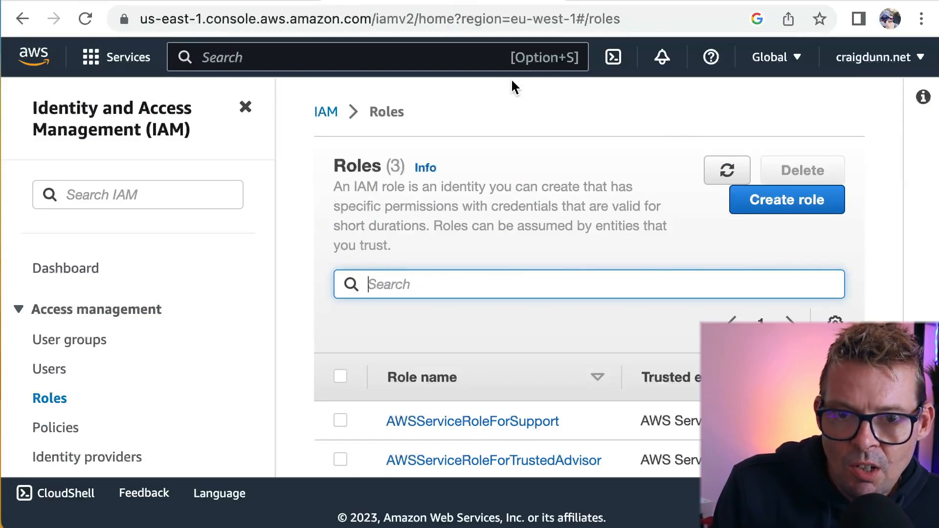
{"action": "left_click", "coordinate": [782, 199]}
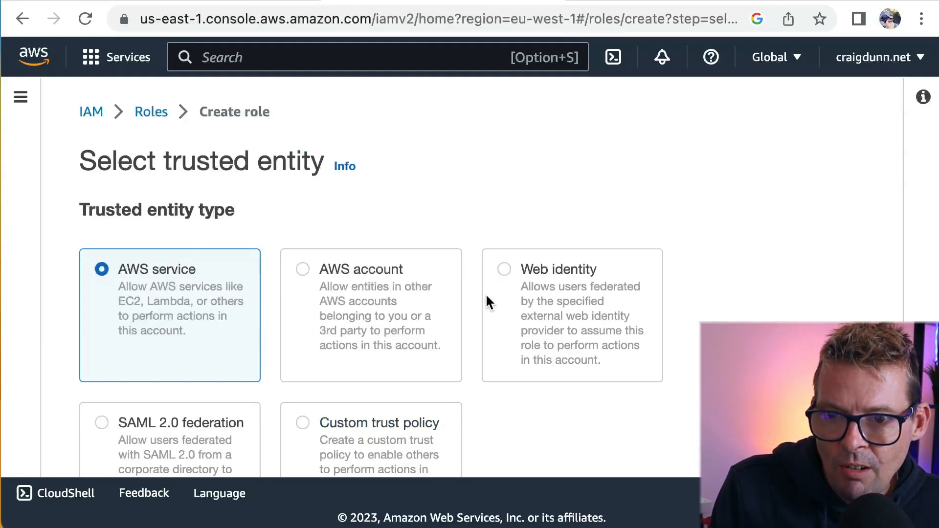
{"action": "scroll", "coordinate": [493, 284], "scroll_direction": "down", "scroll_amount": 3}
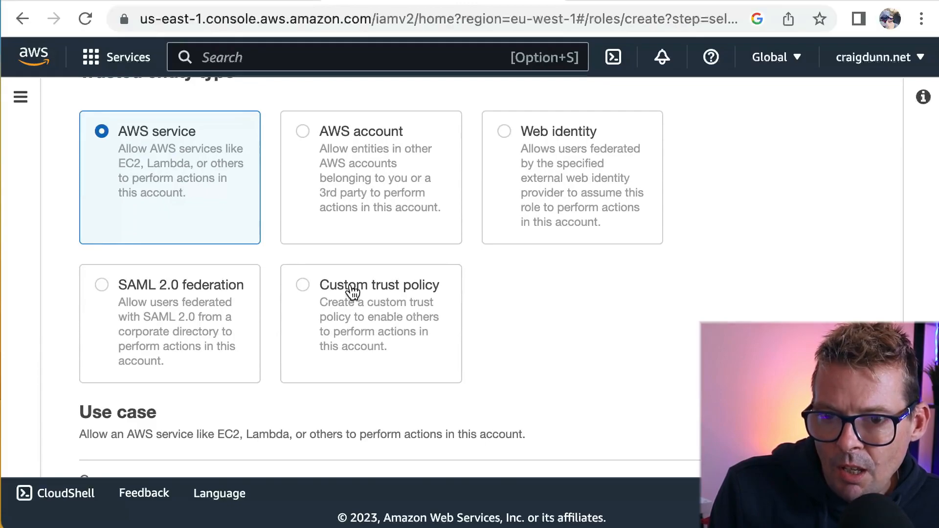
{"action": "left_click", "coordinate": [352, 291]}
{"action": "scroll", "coordinate": [438, 327], "scroll_direction": "down", "scroll_amount": 8}
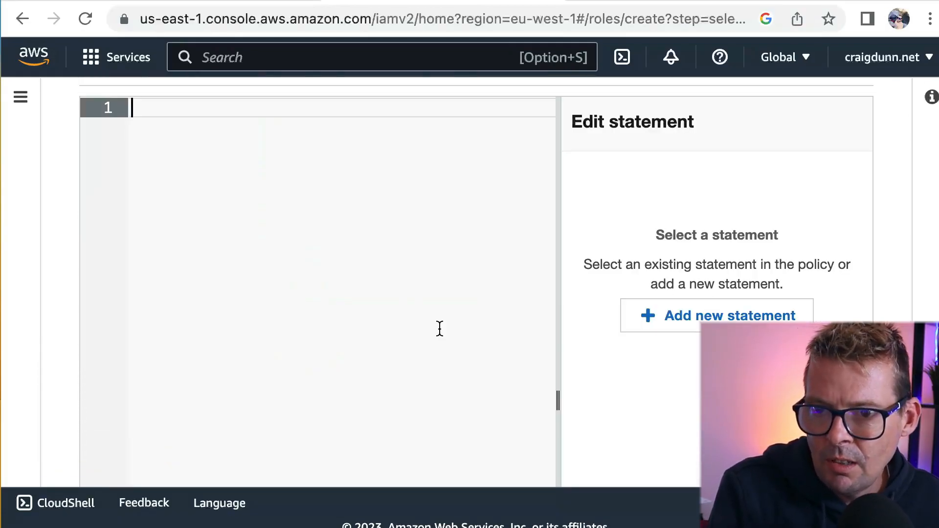
Paste the copied trust policy, replace yourSpaceliftAccountName in sts:ExternalId with the Spacelift account name, and continue to the permissions
{"action": "key", "text": "super+v"}
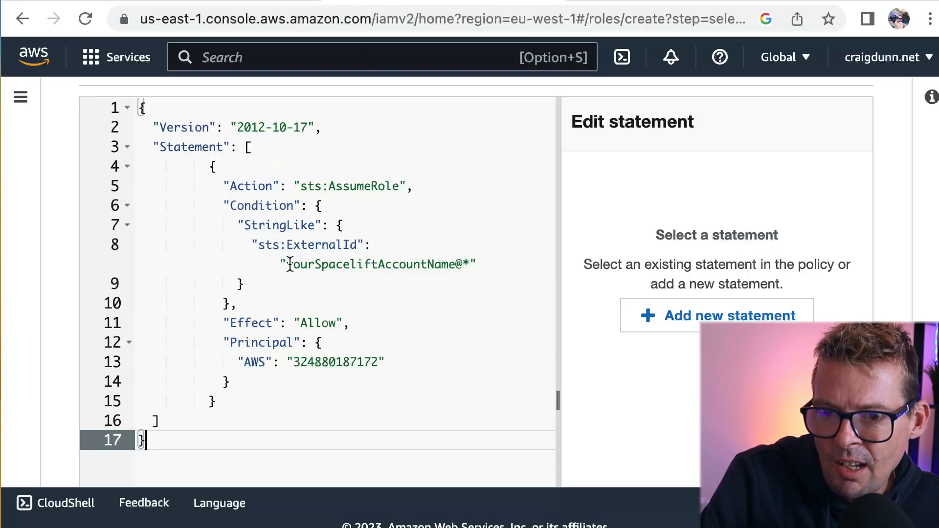
{"action": "left_click_drag", "start_coordinate": [287, 264], "coordinate": [455, 265]}
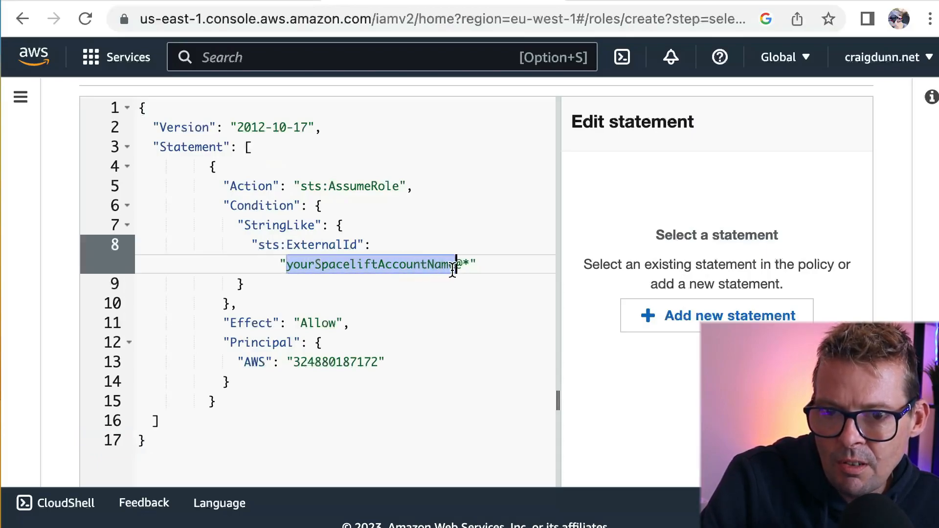
{"action": "type", "text": "craig"}
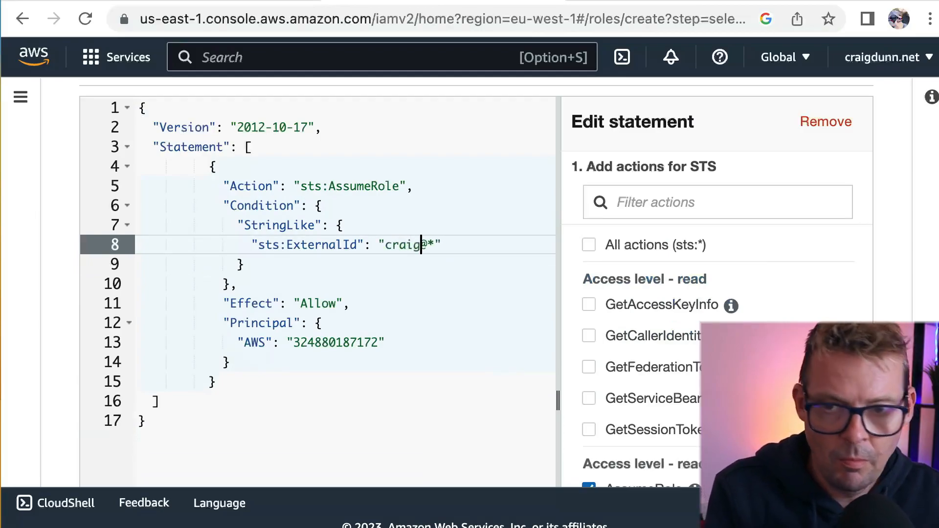
{"action": "type", "text": "dunn"}
{"action": "scroll", "coordinate": [384, 341], "scroll_direction": "up", "scroll_amount": 1}
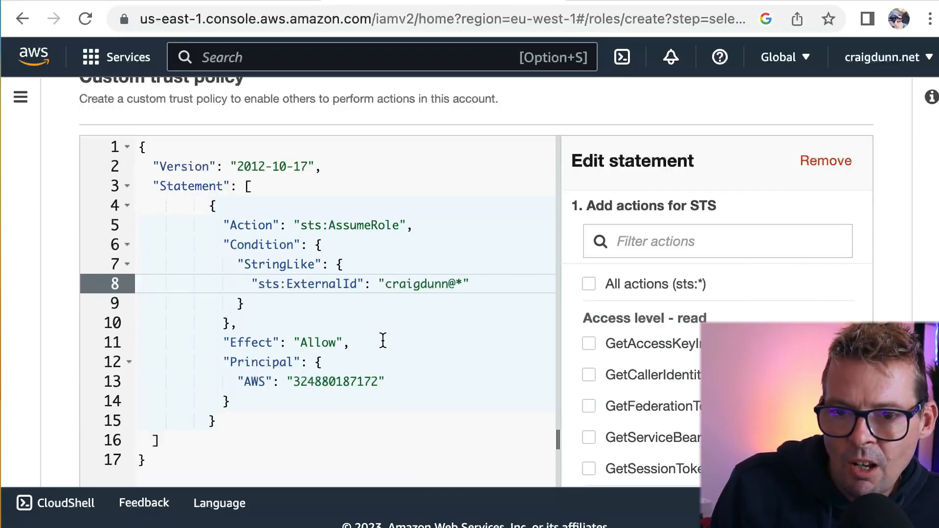
{"action": "left_click_drag", "start_coordinate": [387, 285], "coordinate": [449, 286]}
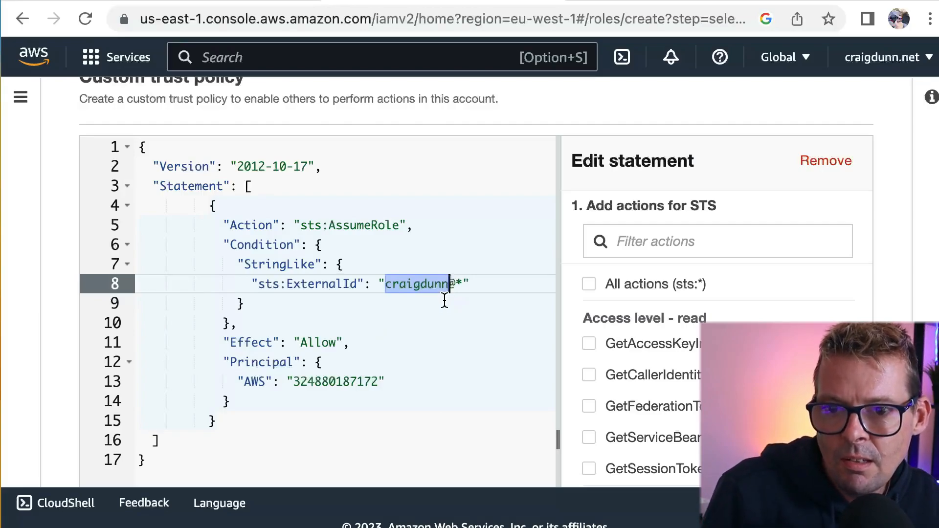
{"action": "scroll", "coordinate": [896, 320], "scroll_direction": "down", "scroll_amount": 10}
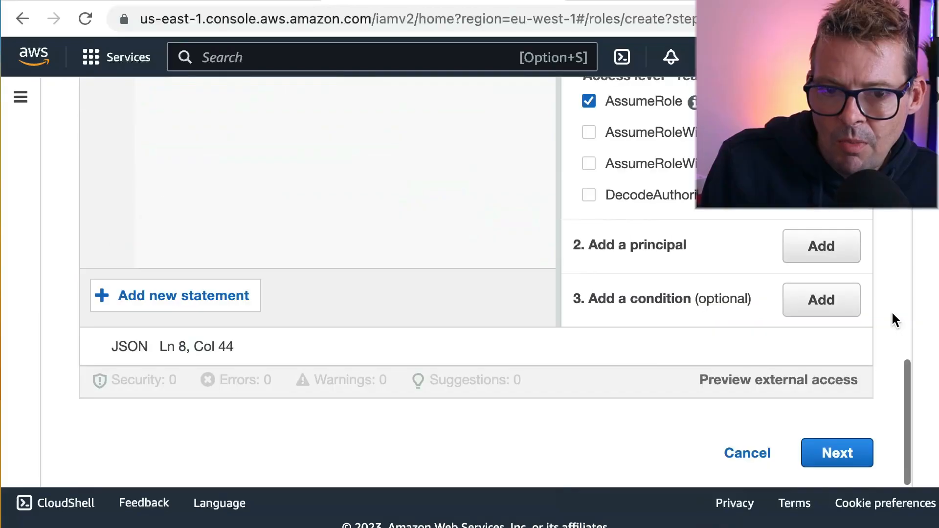
{"action": "left_click", "coordinate": [838, 456]}
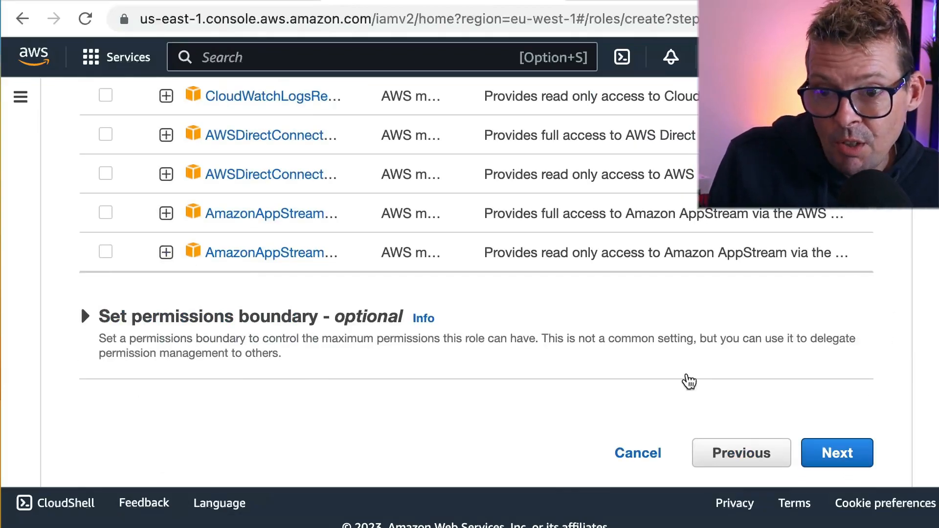
Filter the permissions policies by ec2 and select AmazonEC2FullAccess for the role
{"action": "scroll", "coordinate": [688, 382], "scroll_direction": "up", "scroll_amount": 10}
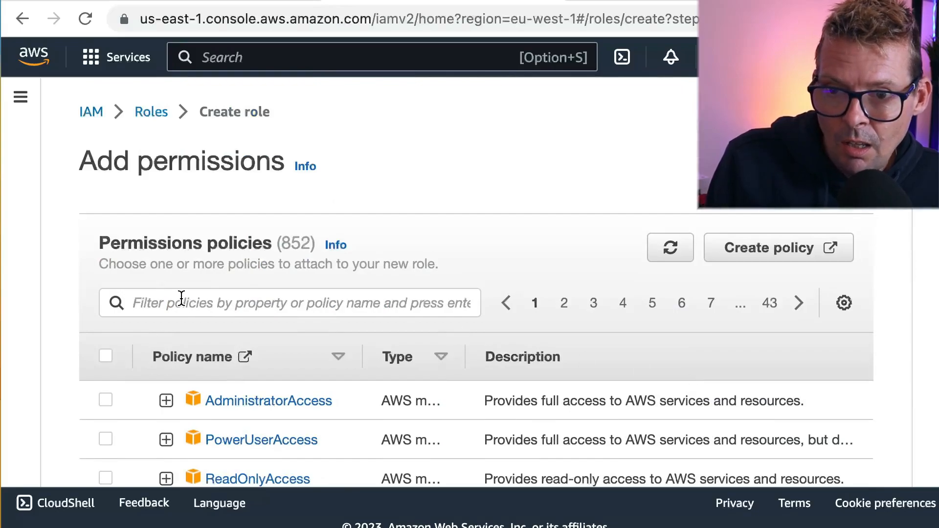
{"action": "left_click", "coordinate": [180, 300]}
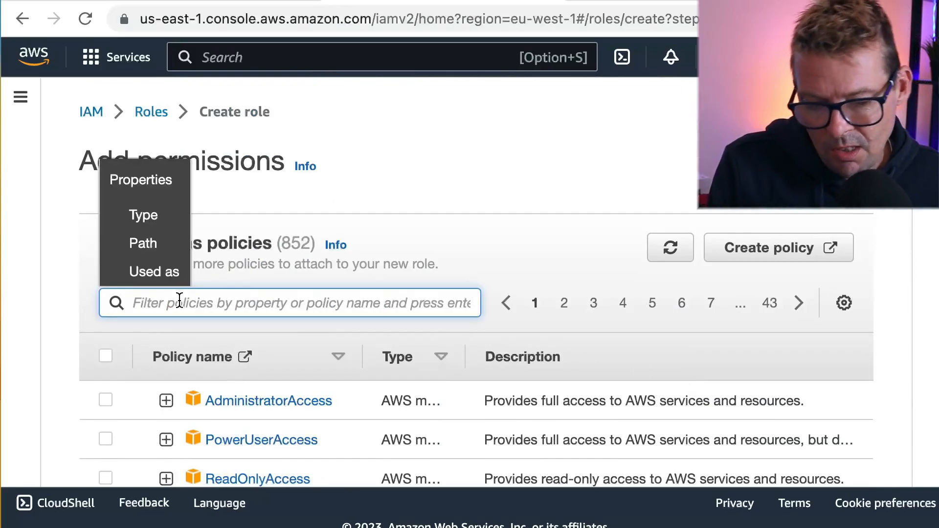
{"action": "type", "text": "ec2"}
{"action": "key", "text": "Return"}
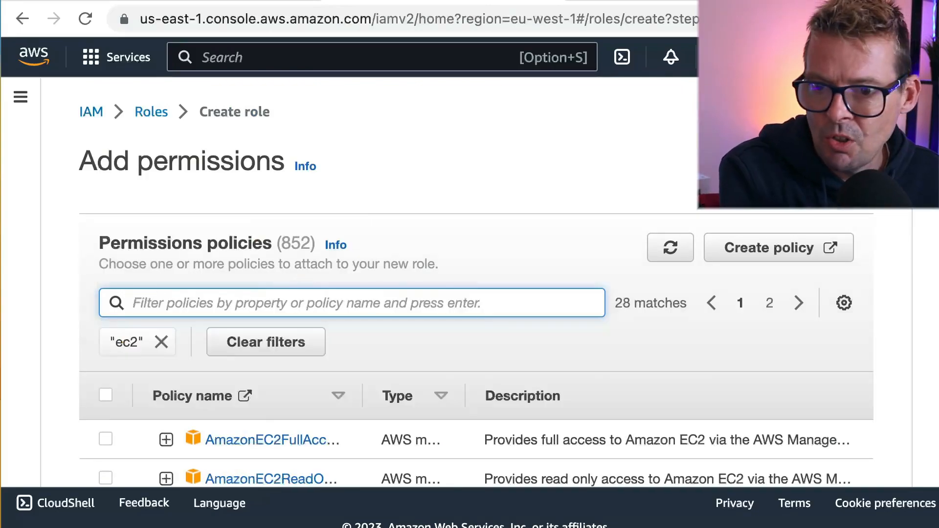
{"action": "scroll", "coordinate": [167, 350], "scroll_direction": "down", "scroll_amount": 3}
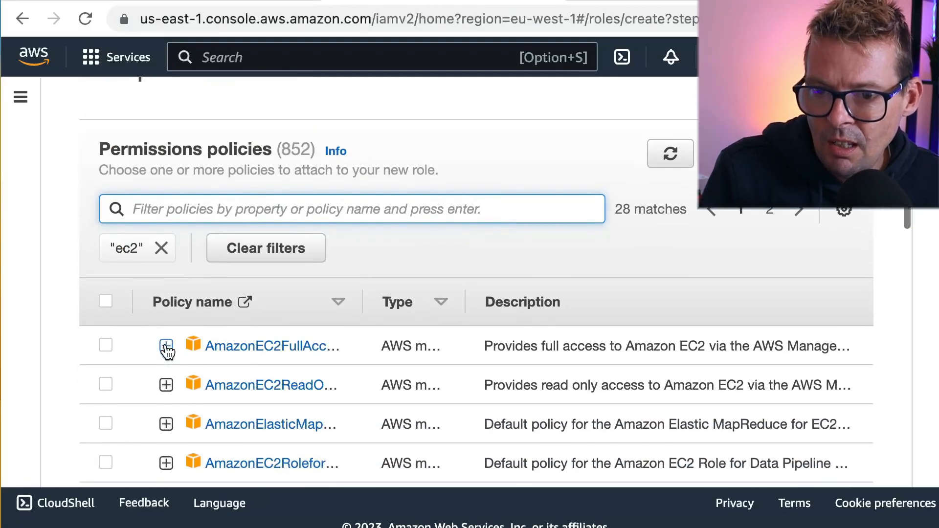
{"action": "left_click", "coordinate": [105, 345]}
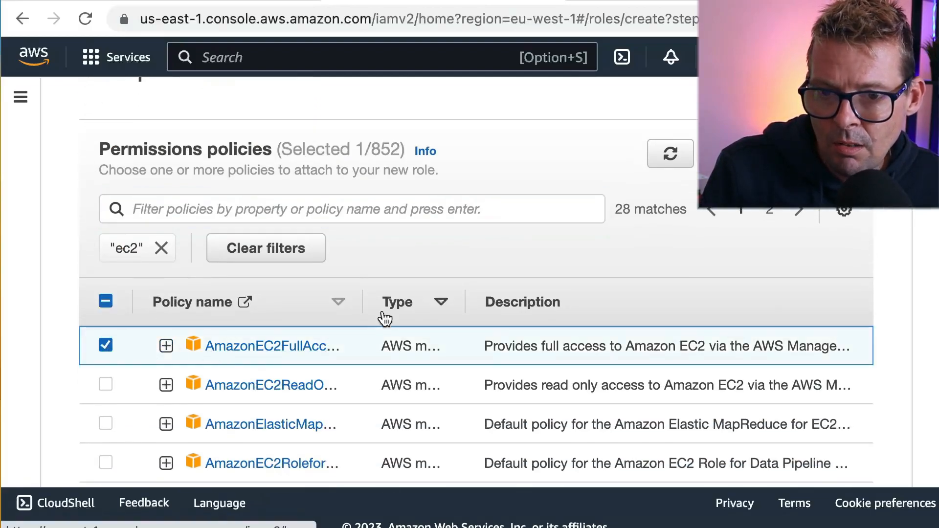
Filter the policies by route53 instead of ec2, add AmazonRoute53FullAccess to the selection, and continue to the role details
{"action": "left_click", "coordinate": [371, 211]}
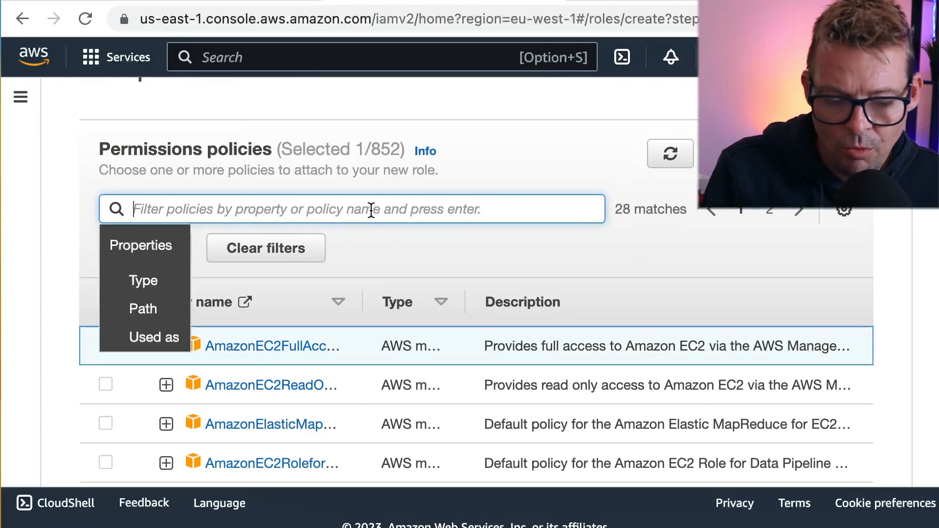
{"action": "type", "text": "route53"}
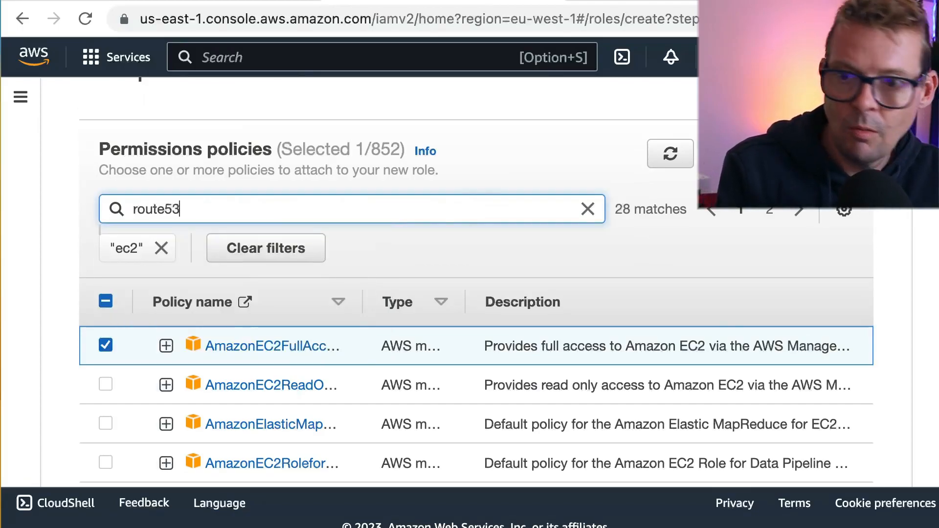
{"action": "key", "text": "Return"}
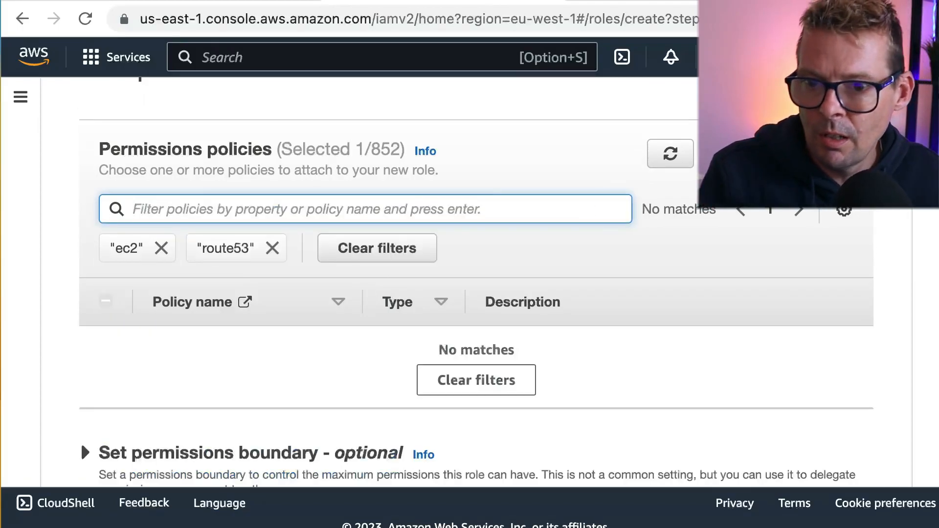
{"action": "scroll", "coordinate": [237, 302], "scroll_direction": "up", "scroll_amount": 2}
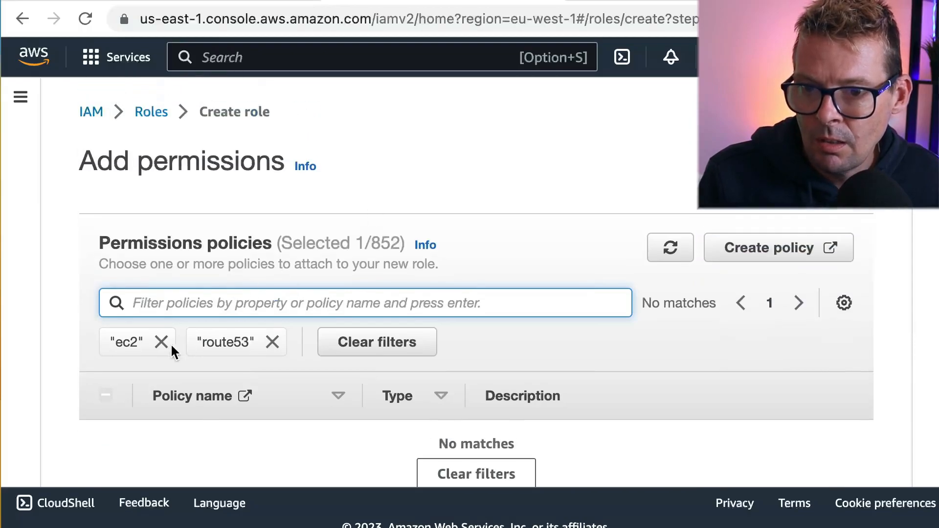
{"action": "left_click", "coordinate": [163, 342]}
{"action": "scroll", "coordinate": [167, 343], "scroll_direction": "down", "scroll_amount": 3}
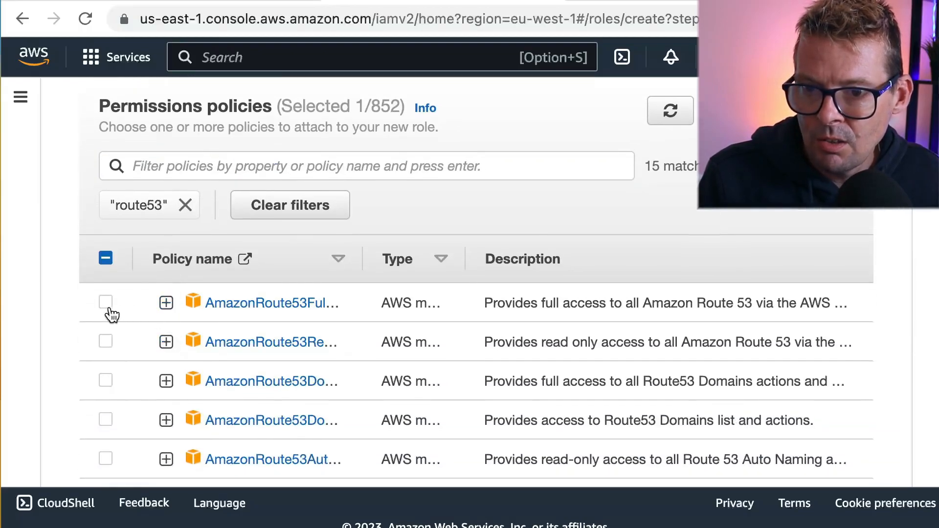
{"action": "left_click", "coordinate": [106, 303]}
{"action": "scroll", "coordinate": [509, 319], "scroll_direction": "down", "scroll_amount": 8}
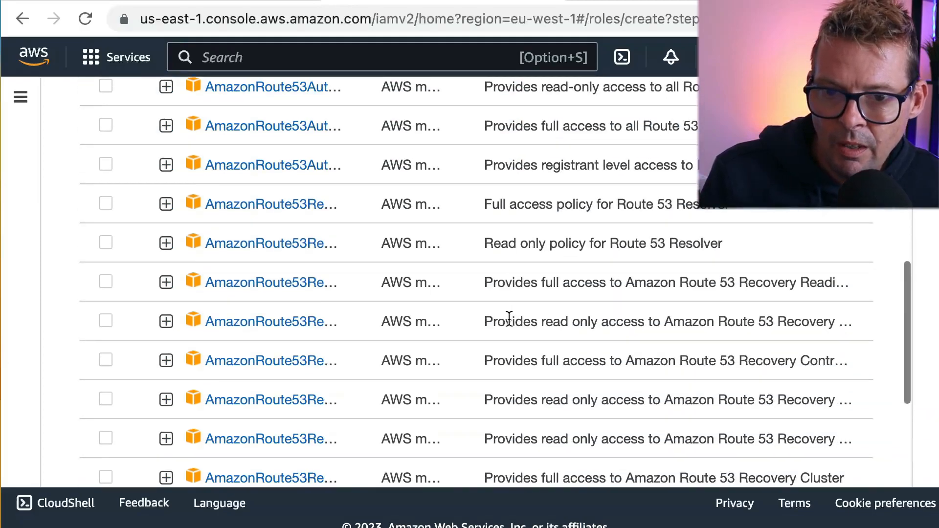
{"action": "scroll", "coordinate": [509, 323], "scroll_direction": "down", "scroll_amount": 5}
{"action": "left_click", "coordinate": [837, 451]}
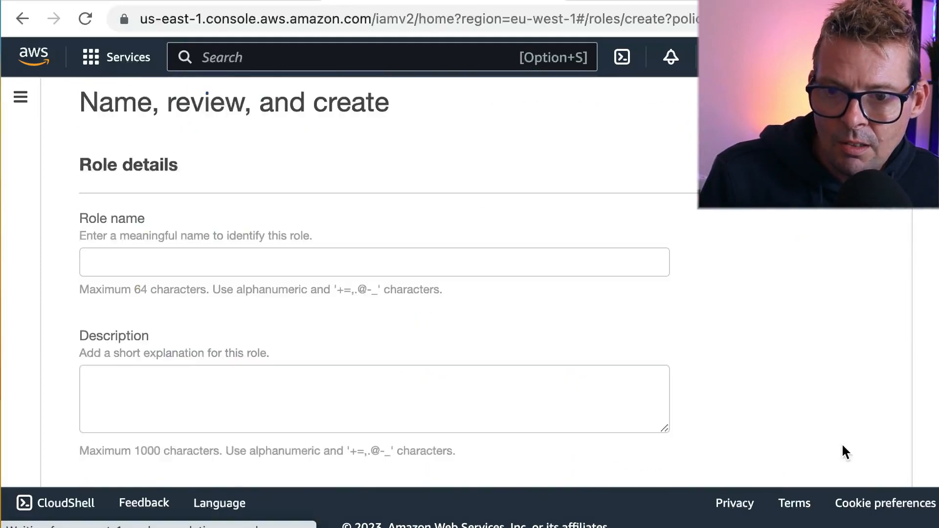
Name the role Ec2Route53 and give it the description Spacelift Demo
{"action": "left_click", "coordinate": [407, 256]}
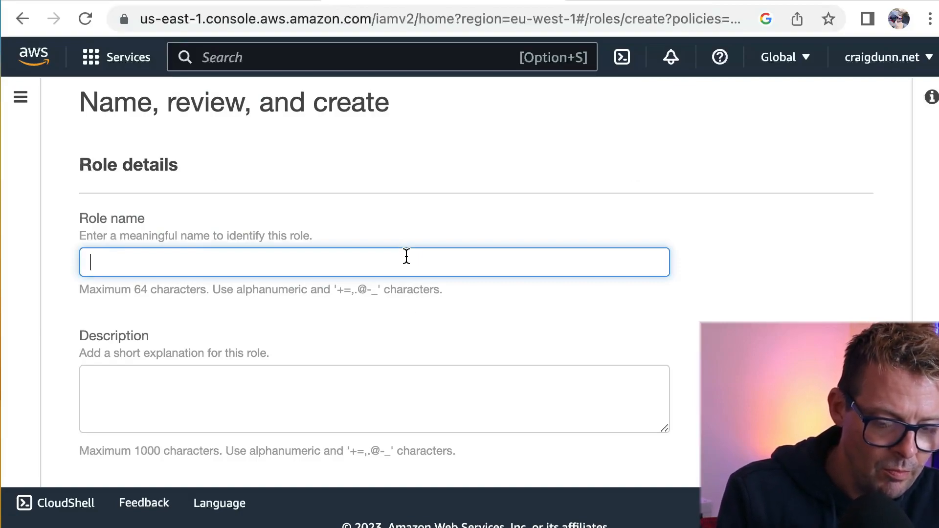
{"action": "type", "text": "Ec2Route"}
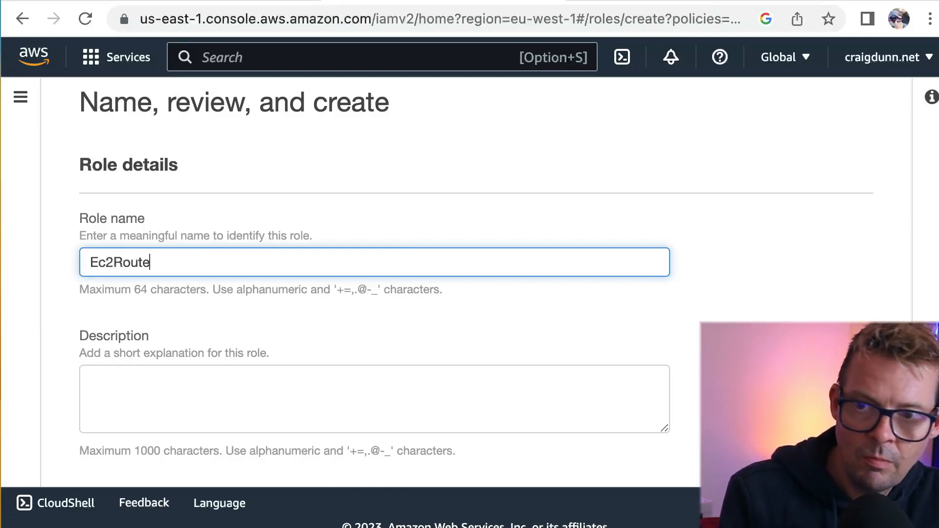
{"action": "type", "text": "53"}
{"action": "key", "text": "Tab"}
{"action": "type", "text": "Spa"}
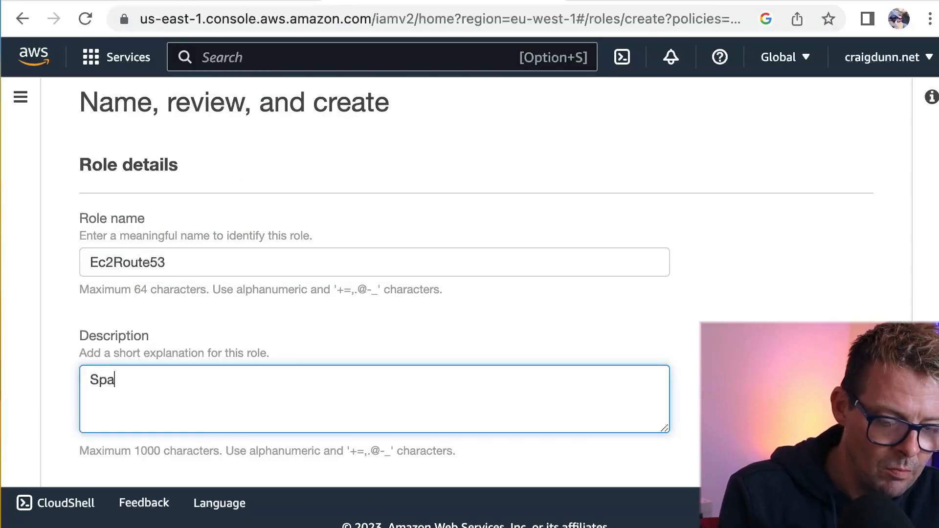
{"action": "type", "text": "celift Dem"}
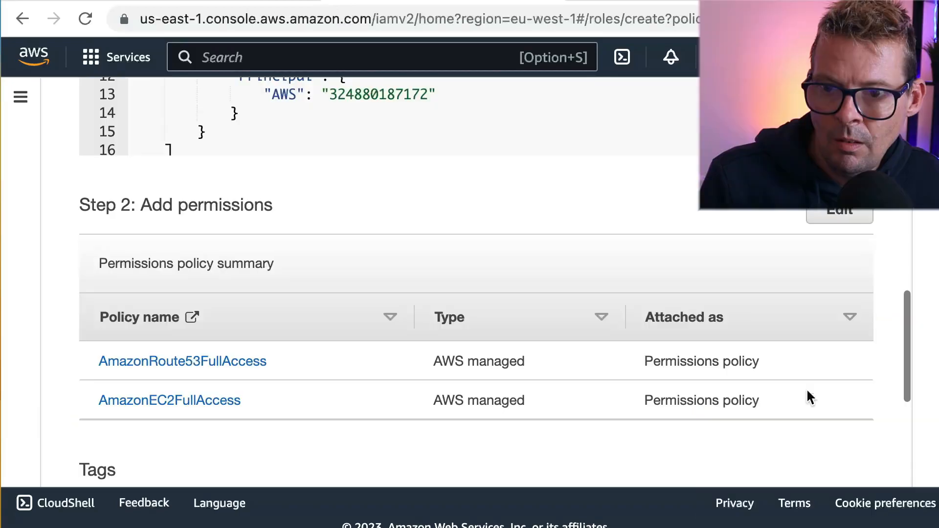
Review the role's trust policy and attached permissions, leave it without tags, and create the role
{"action": "scroll", "coordinate": [809, 398], "scroll_direction": "up", "scroll_amount": 3}
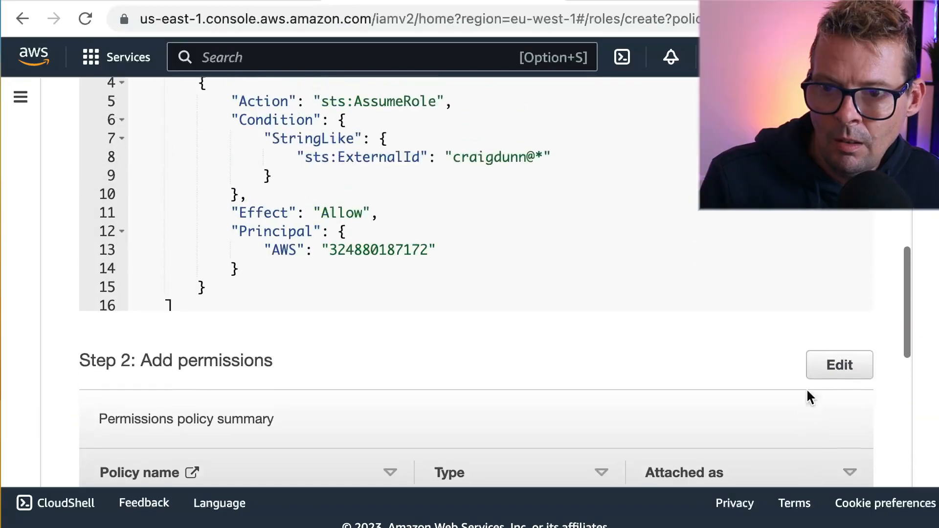
{"action": "scroll", "coordinate": [810, 398], "scroll_direction": "up", "scroll_amount": 8}
{"action": "scroll", "coordinate": [808, 389], "scroll_direction": "down", "scroll_amount": 5}
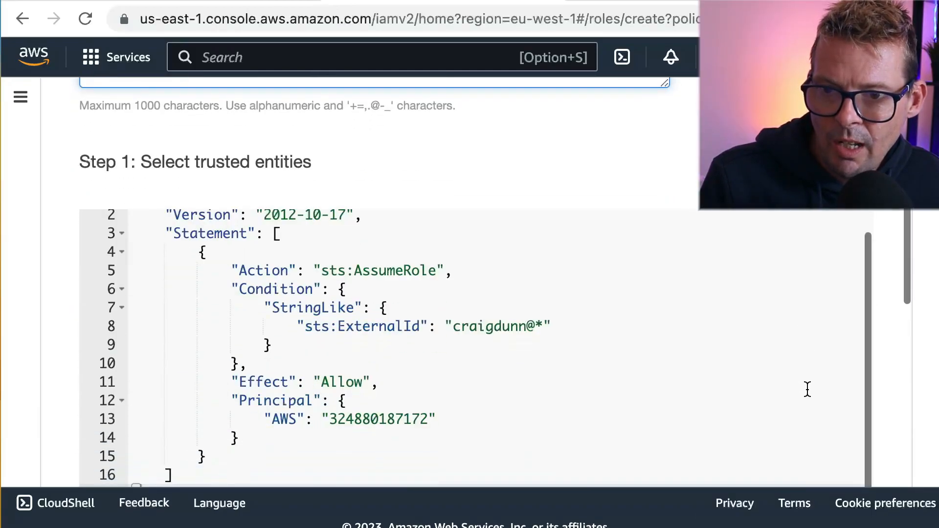
{"action": "scroll", "coordinate": [807, 389], "scroll_direction": "down", "scroll_amount": 3}
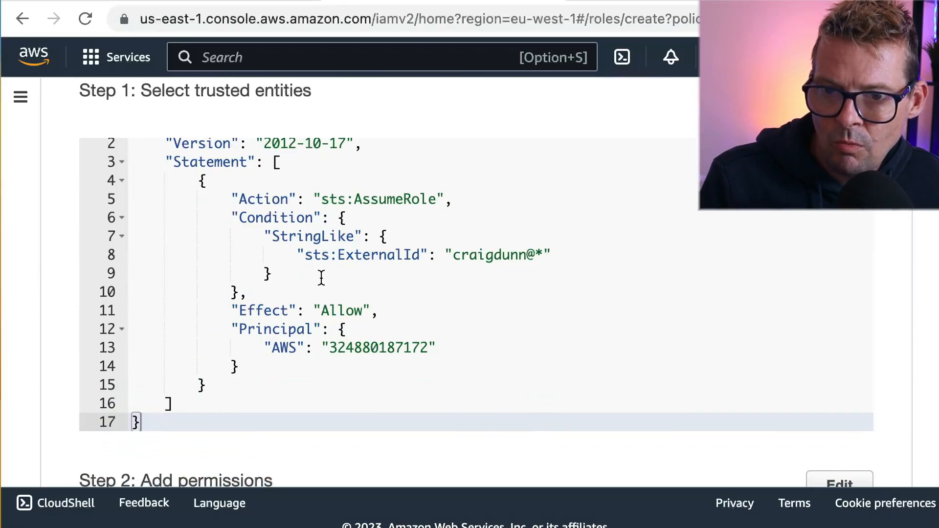
{"action": "scroll", "coordinate": [517, 274], "scroll_direction": "down", "scroll_amount": 9}
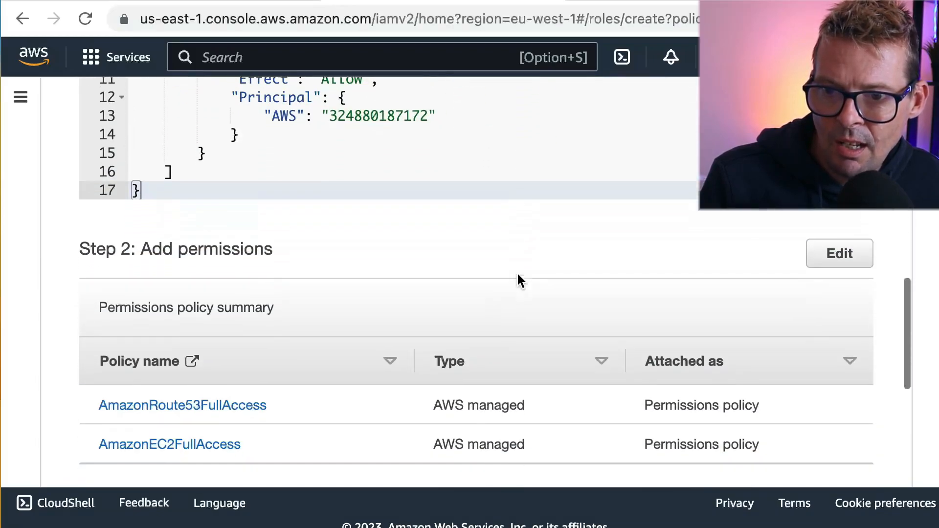
{"action": "scroll", "coordinate": [517, 275], "scroll_direction": "down", "scroll_amount": 7}
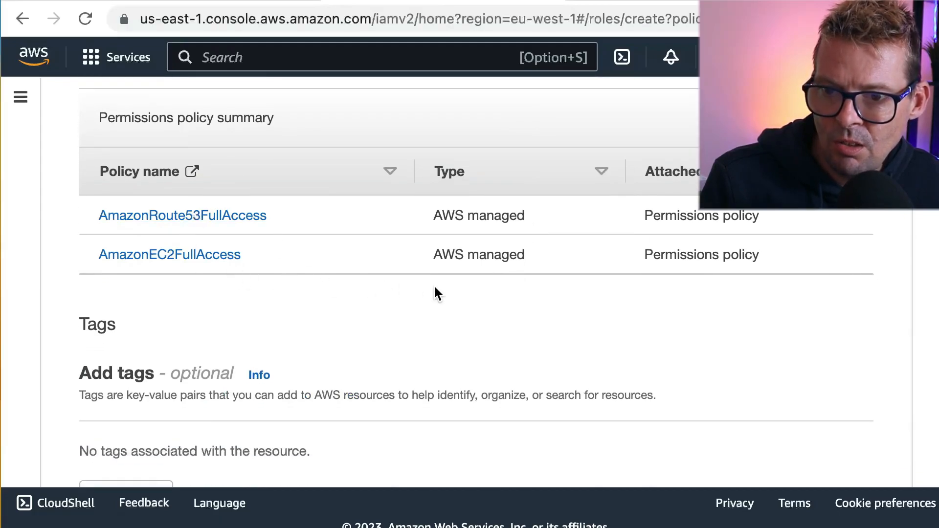
{"action": "scroll", "coordinate": [435, 292], "scroll_direction": "down", "scroll_amount": 6}
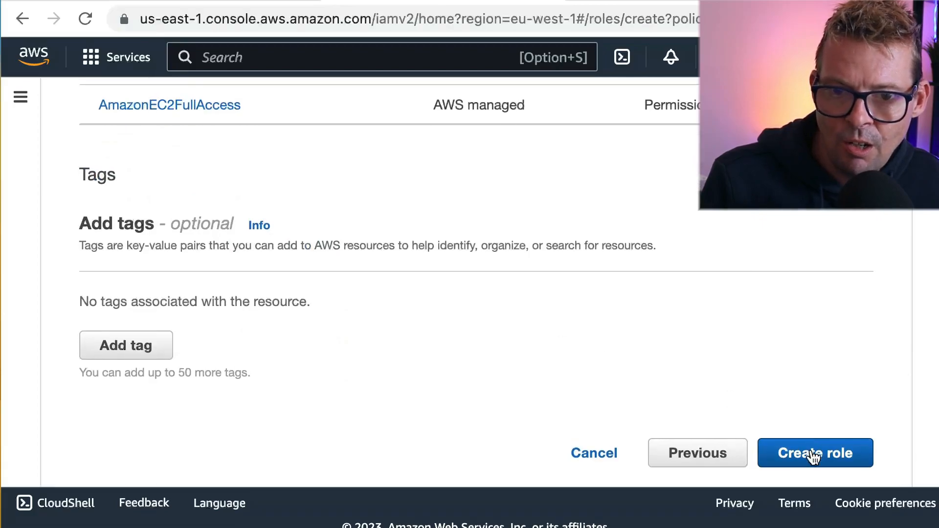
{"action": "left_click", "coordinate": [814, 456]}
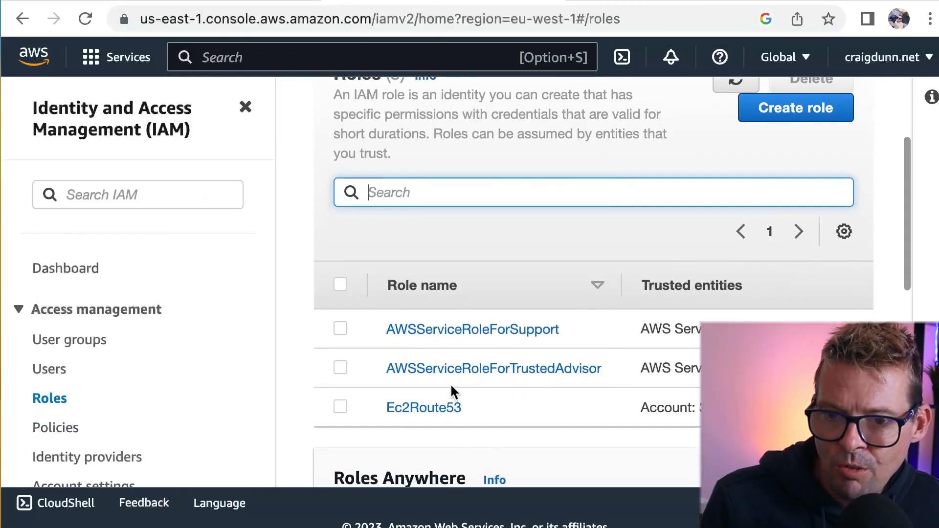
Open the Ec2Route53 role's details and copy its ARN
{"action": "right_click", "coordinate": [421, 409]}
{"action": "key", "text": "Escape"}
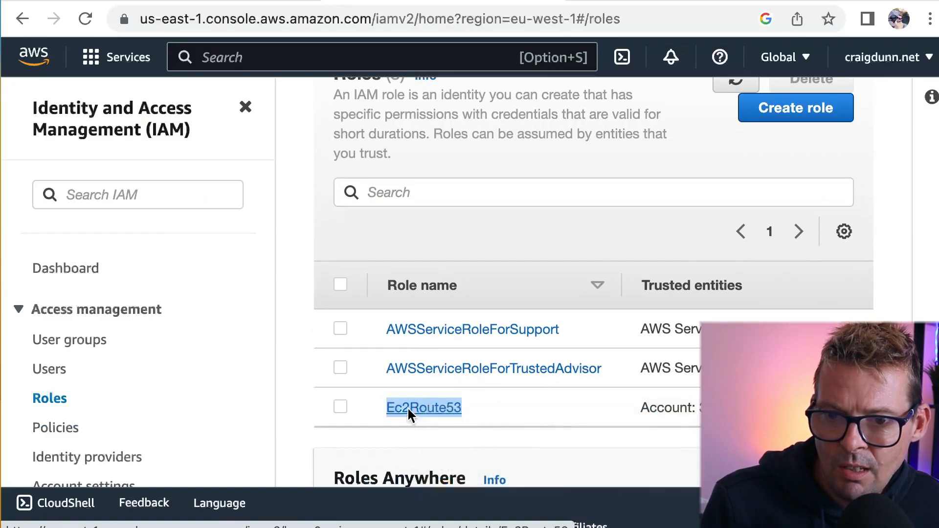
{"action": "left_click", "coordinate": [409, 409]}
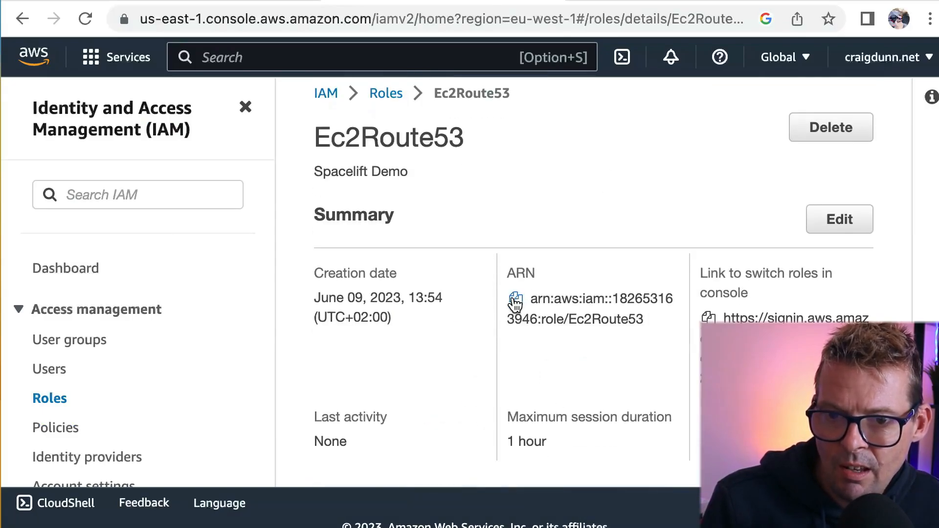
{"action": "left_click", "coordinate": [516, 303]}
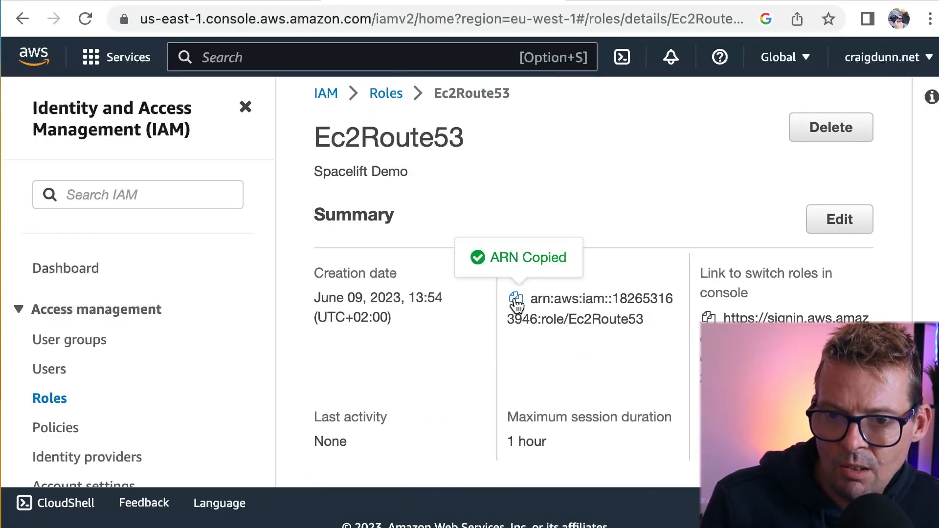
Switch to Spacelift and start adding the first AWS integration under the cloud integrations
{"action": "left_click", "coordinate": [294, 1]}
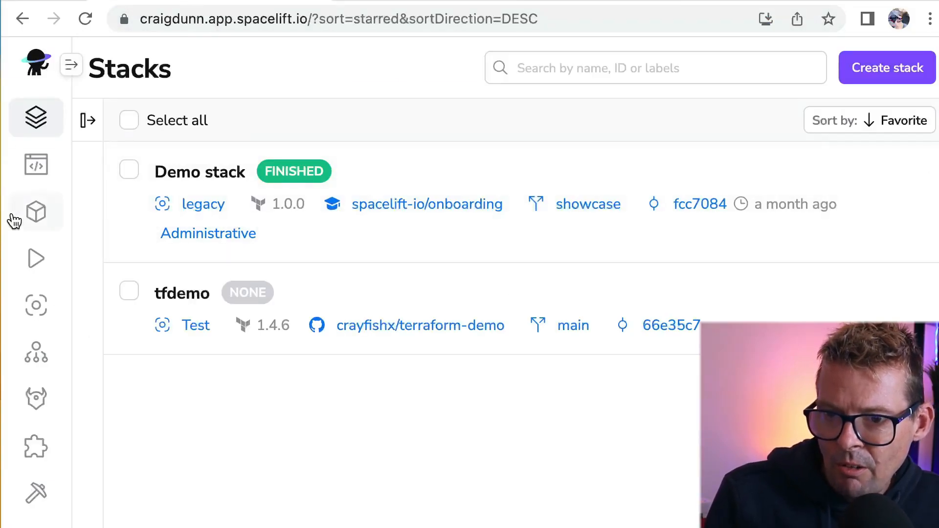
{"action": "scroll", "coordinate": [20, 221], "scroll_direction": "down", "scroll_amount": 6}
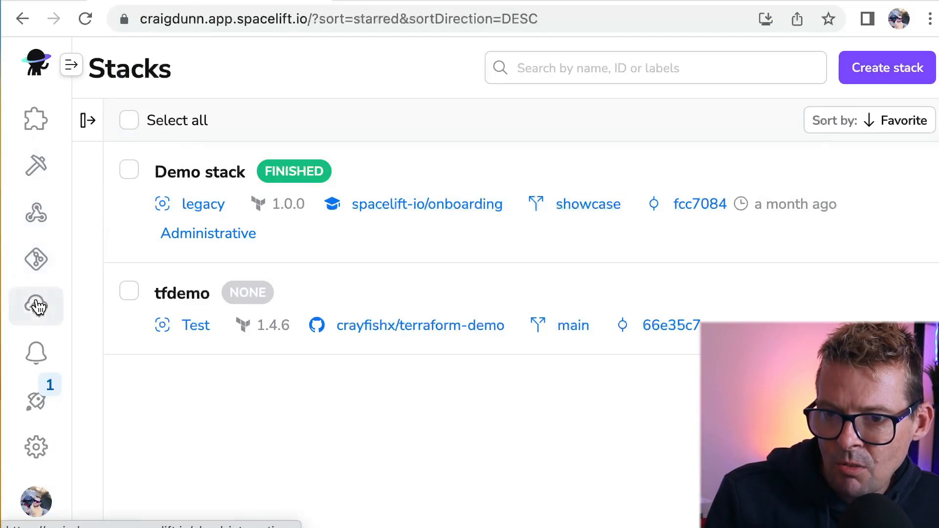
{"action": "left_click", "coordinate": [38, 306]}
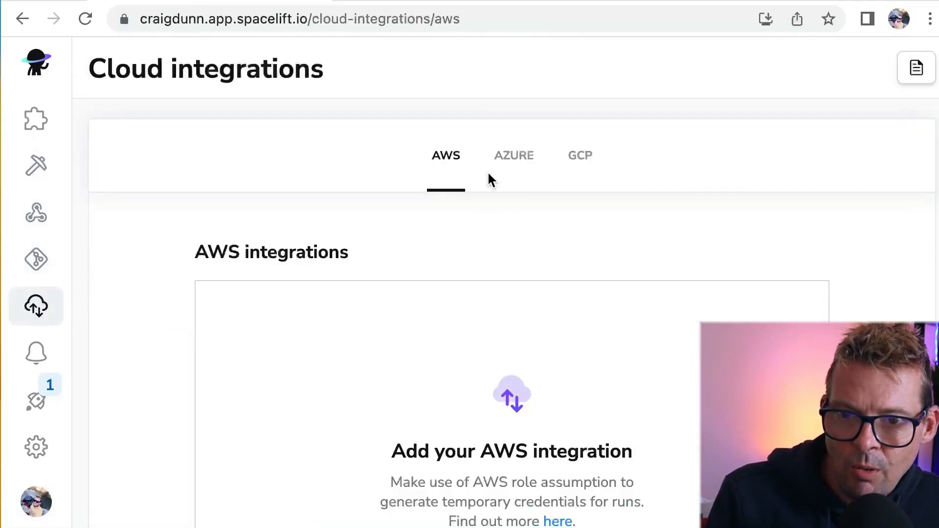
{"action": "scroll", "coordinate": [310, 250], "scroll_direction": "down", "scroll_amount": 5}
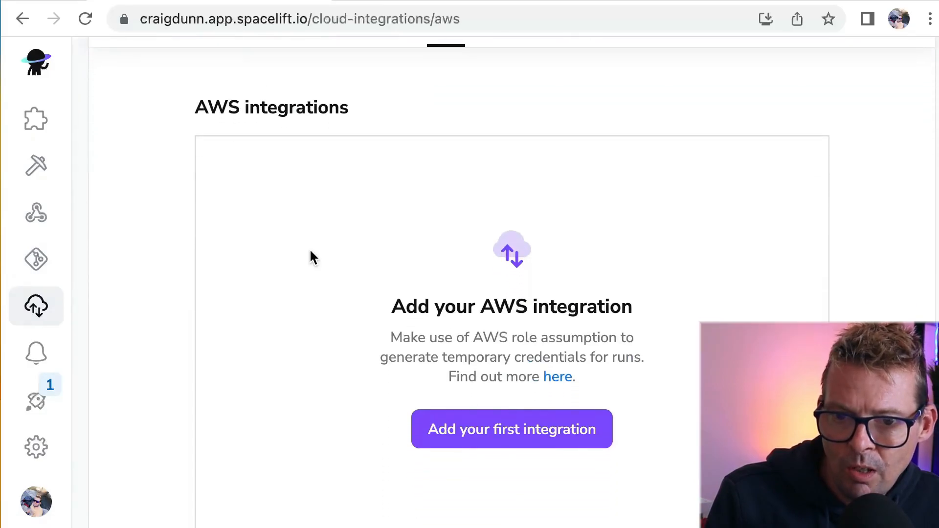
{"action": "left_click", "coordinate": [477, 369]}
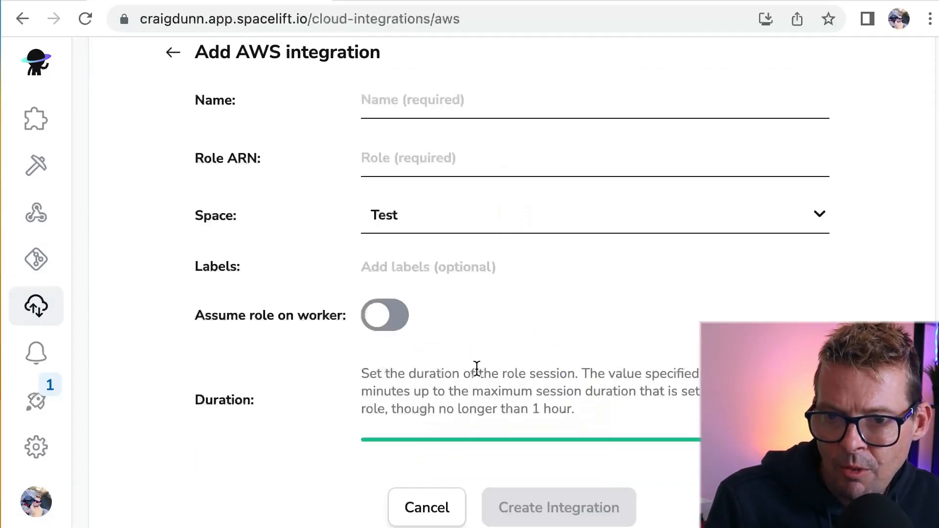
Name the AWS integration Demo AWS, paste the copied role ARN, and create it in the Test space
{"action": "left_click", "coordinate": [451, 89]}
{"action": "type", "text": "Demo AWS"}
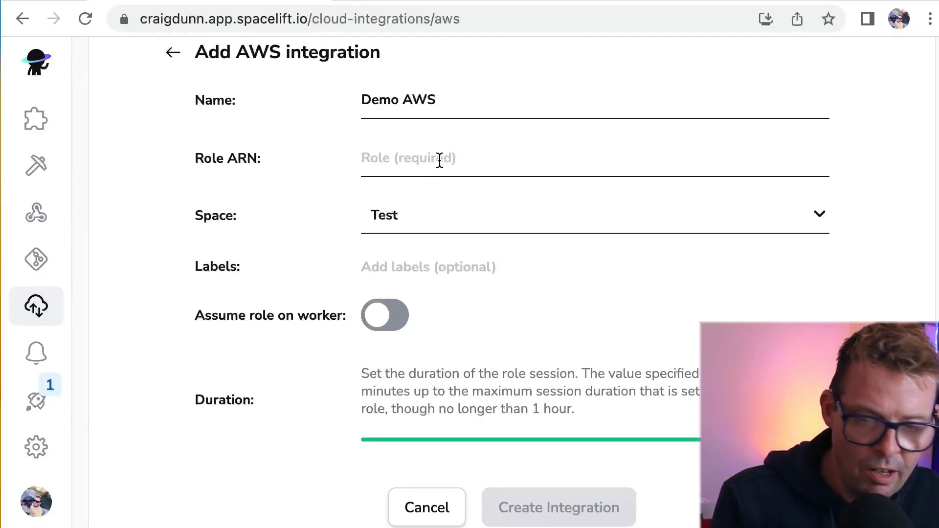
{"action": "key", "text": "super+v"}
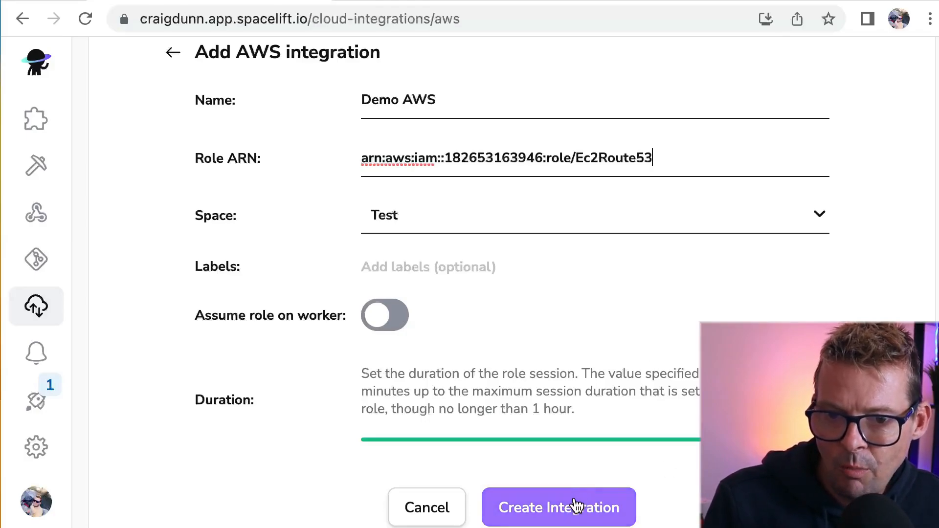
{"action": "left_click", "coordinate": [578, 505]}
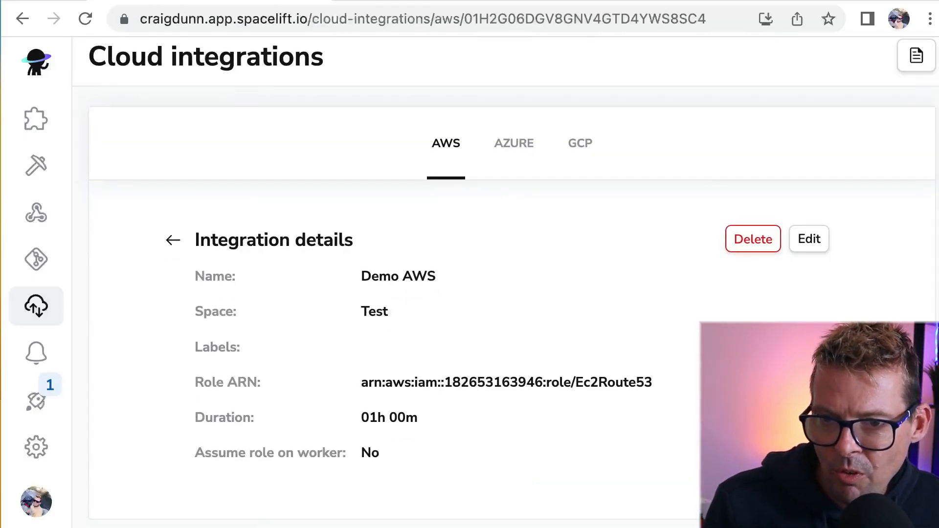
Open the integrations settings of the tfdemo stack
{"action": "left_click", "coordinate": [41, 66]}
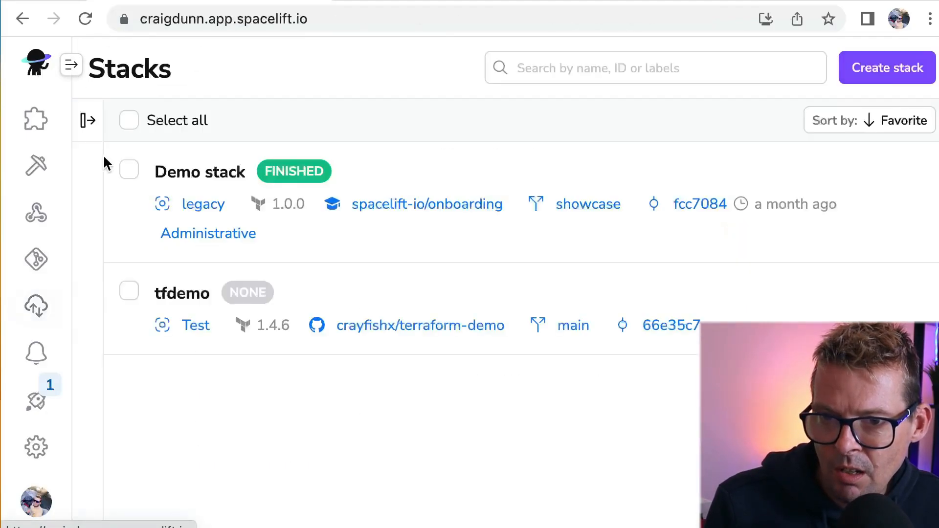
{"action": "left_click", "coordinate": [179, 293]}
{"action": "left_click", "coordinate": [814, 172]}
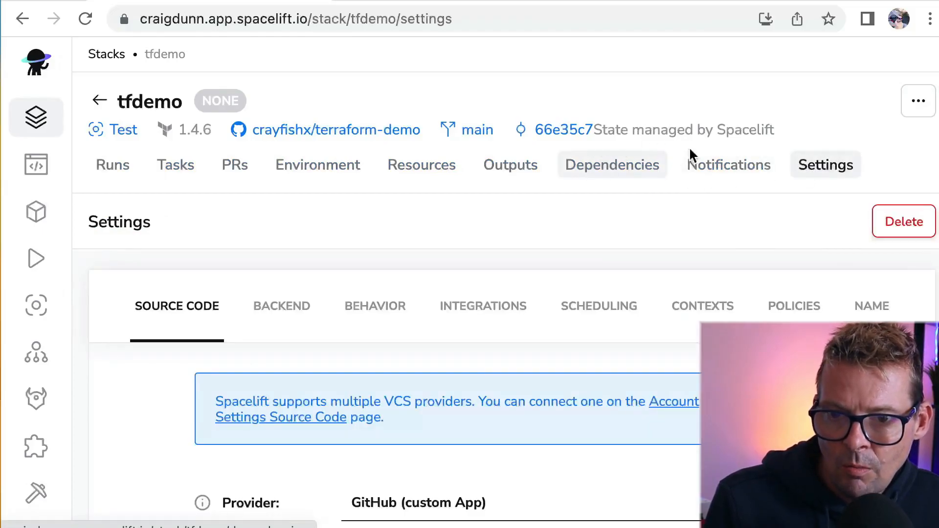
{"action": "left_click", "coordinate": [484, 309]}
{"action": "scroll", "coordinate": [600, 282], "scroll_direction": "down", "scroll_amount": 3}
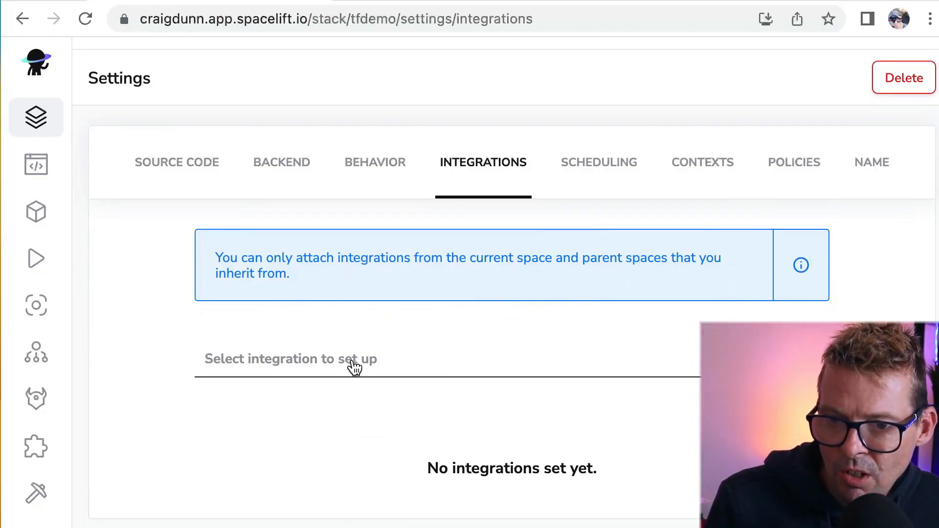
Set up an AWS integration for the stack and select Demo AWS as the one to attach
{"action": "left_click", "coordinate": [377, 363]}
{"action": "left_click", "coordinate": [208, 402]}
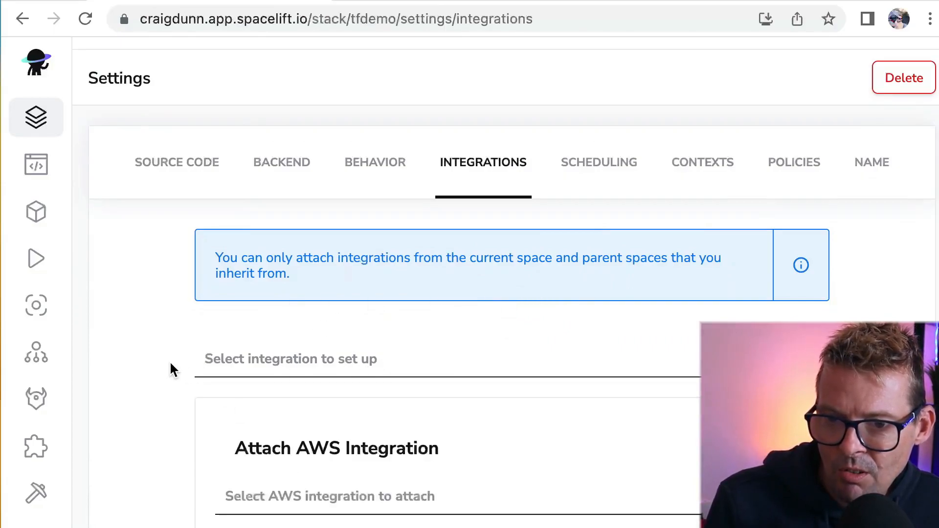
{"action": "scroll", "coordinate": [170, 368], "scroll_direction": "down", "scroll_amount": 3}
{"action": "left_click", "coordinate": [382, 378]}
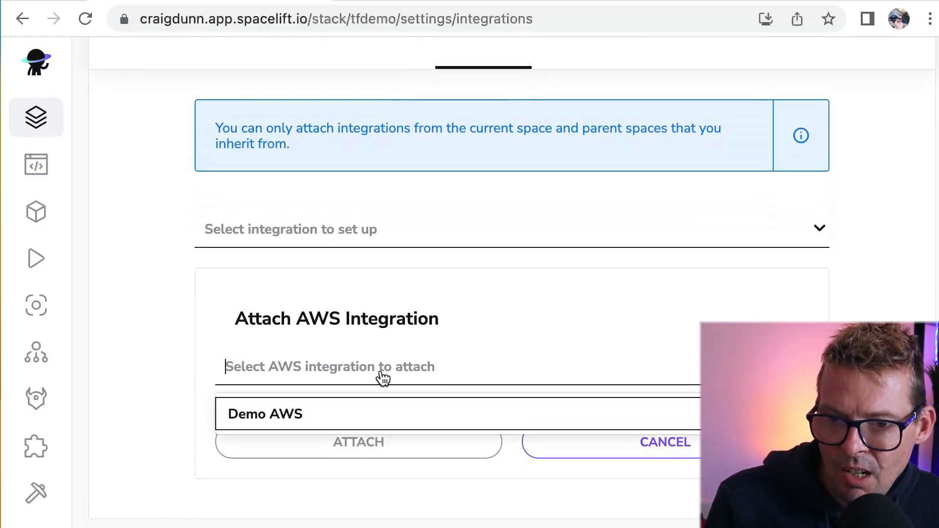
{"action": "left_click", "coordinate": [267, 415]}
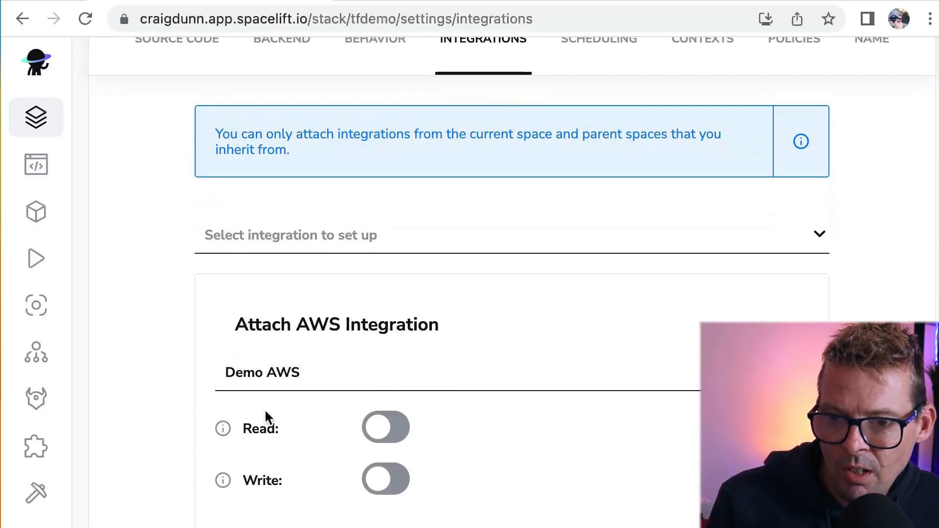
Enable both read and write for the Demo AWS integration and attach it to the stack
{"action": "scroll", "coordinate": [267, 418], "scroll_direction": "down", "scroll_amount": 3}
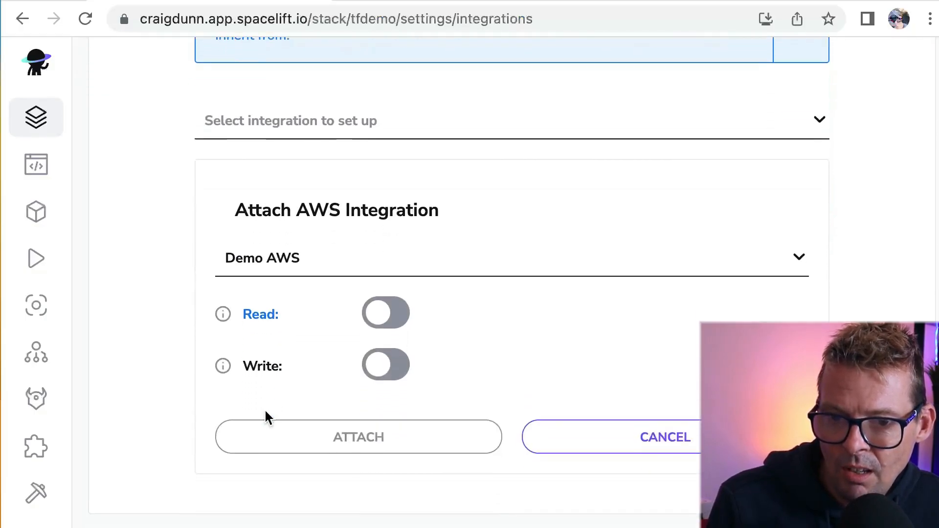
{"action": "left_click", "coordinate": [383, 315]}
{"action": "left_click", "coordinate": [382, 368]}
{"action": "scroll", "coordinate": [289, 355], "scroll_direction": "down", "scroll_amount": 7}
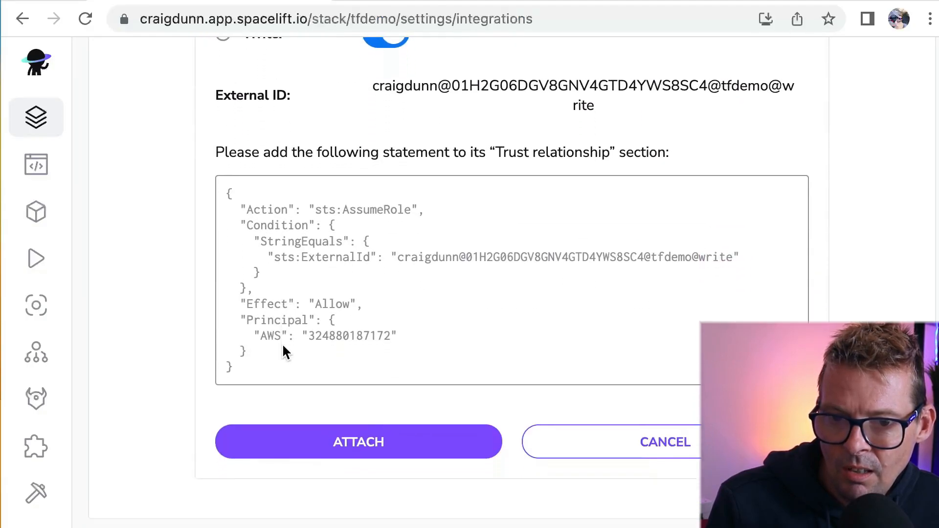
{"action": "left_click", "coordinate": [385, 450]}
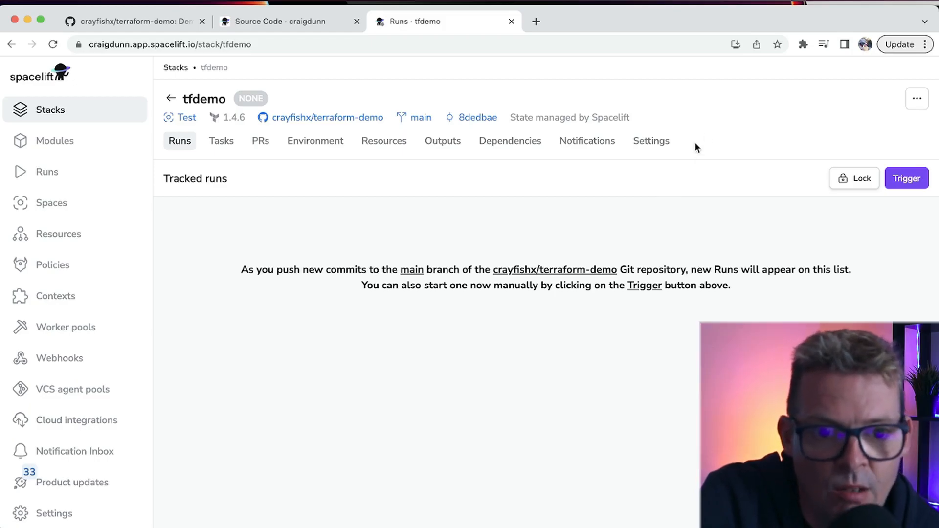
Trigger a run on the tfdemo stack and follow its initializing and planning logs
{"action": "left_click", "coordinate": [908, 179]}
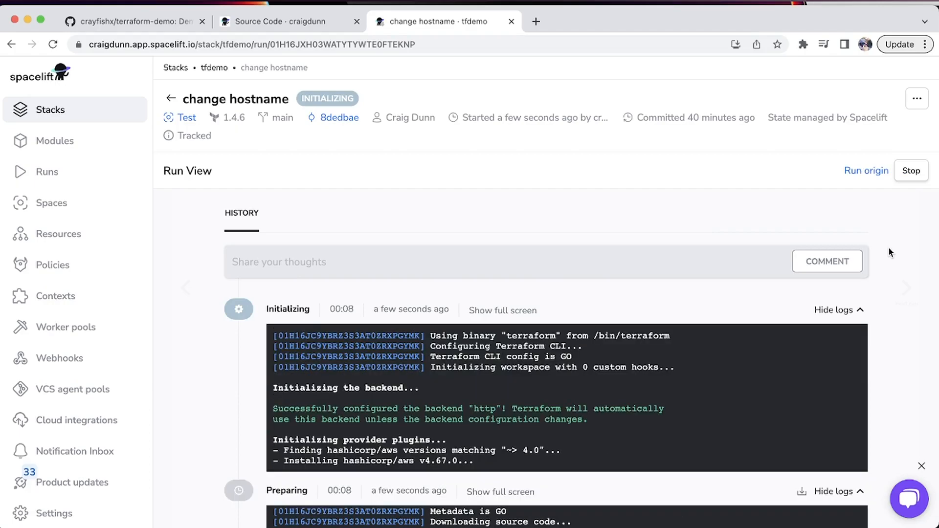
{"action": "scroll", "coordinate": [903, 246], "scroll_direction": "down", "scroll_amount": 3}
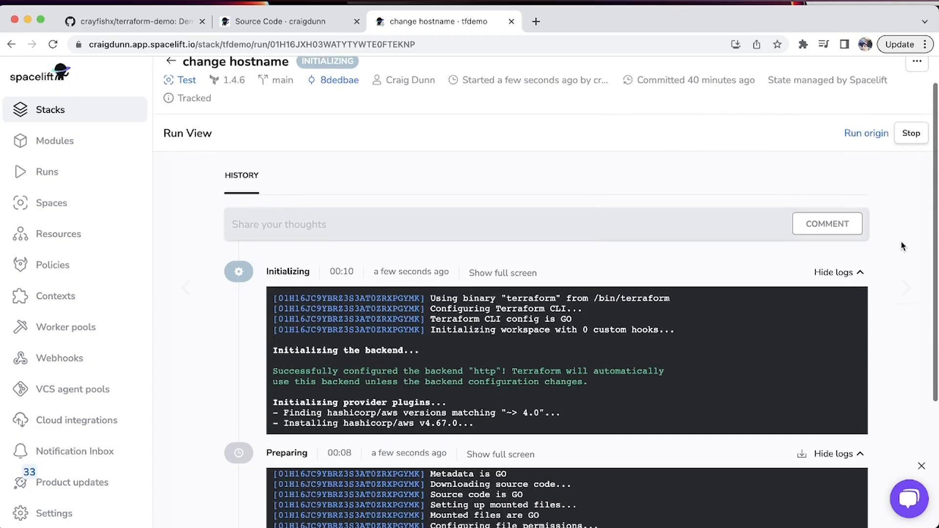
{"action": "scroll", "coordinate": [903, 246], "scroll_direction": "down", "scroll_amount": 2}
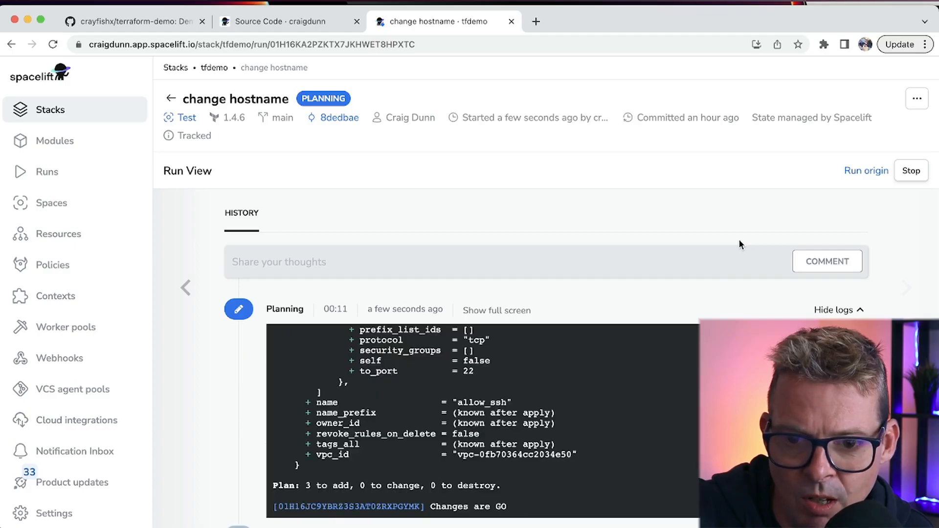
{"action": "scroll", "coordinate": [730, 270], "scroll_direction": "down", "scroll_amount": 2}
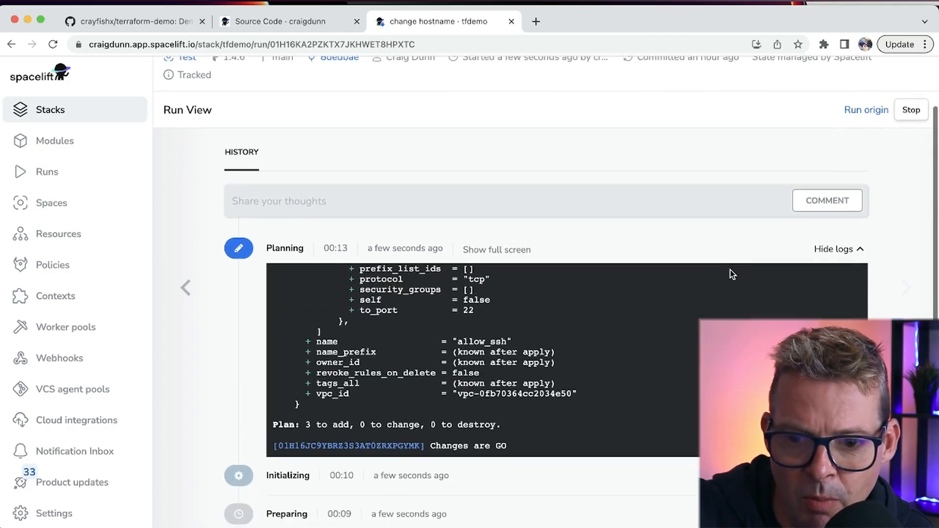
{"action": "scroll", "coordinate": [730, 270], "scroll_direction": "down", "scroll_amount": 2}
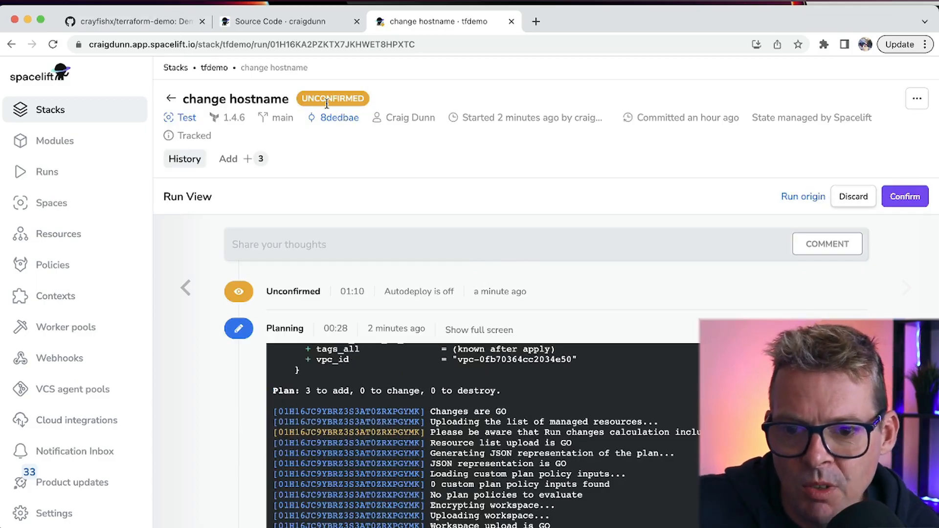
Review the planning log of the unconfirmed change hostname run and confirm the run
{"action": "scroll", "coordinate": [344, 167], "scroll_direction": "down", "scroll_amount": 4}
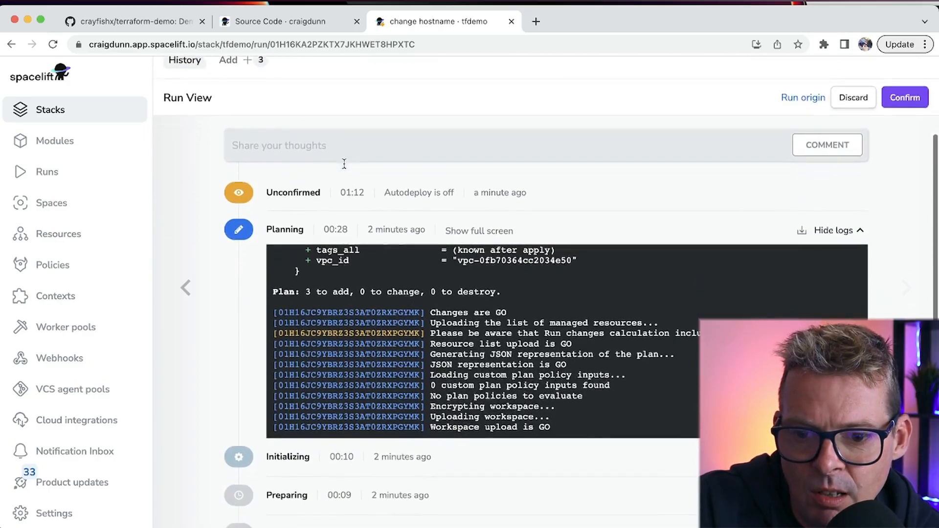
{"action": "scroll", "coordinate": [488, 295], "scroll_direction": "up", "scroll_amount": 7}
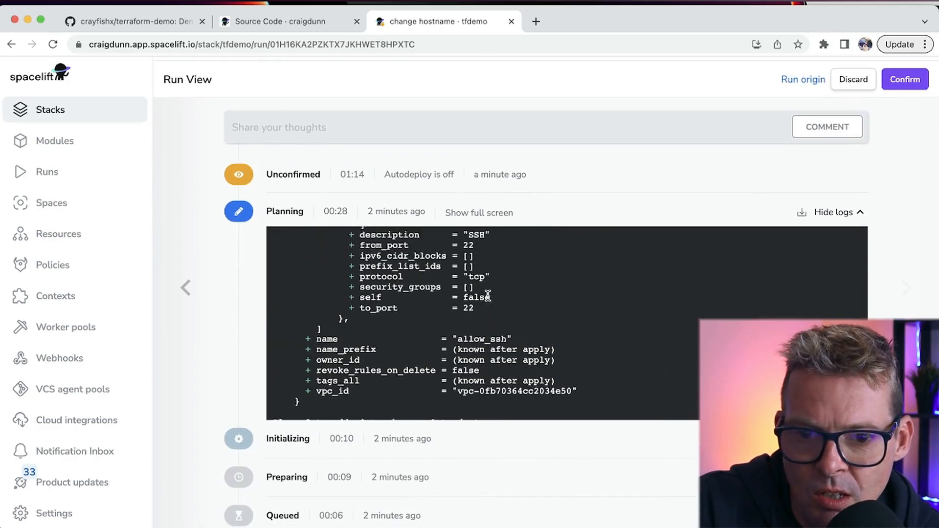
{"action": "scroll", "coordinate": [487, 295], "scroll_direction": "up", "scroll_amount": 10}
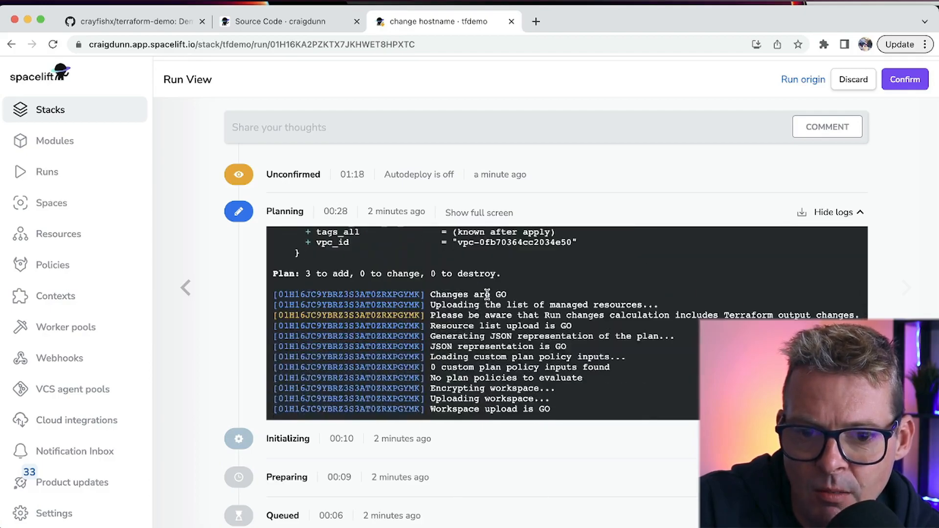
{"action": "scroll", "coordinate": [431, 234], "scroll_direction": "up", "scroll_amount": 3}
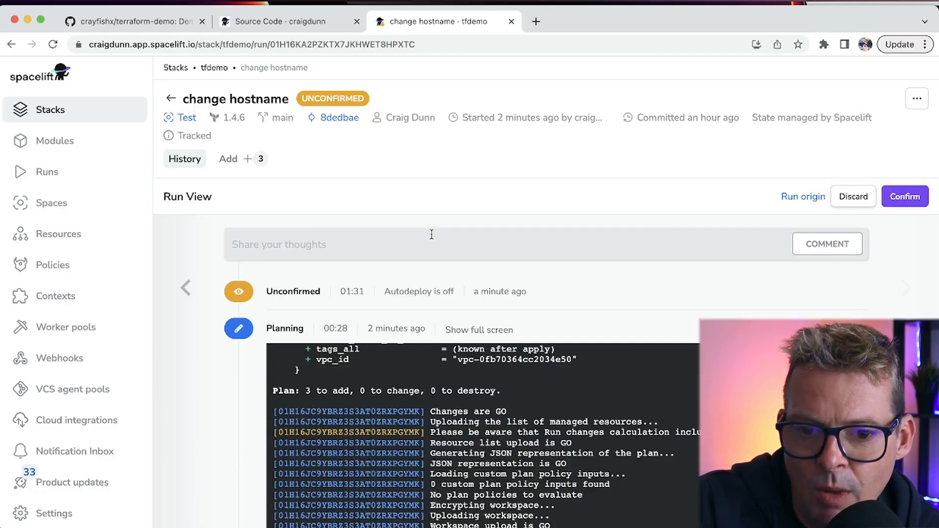
{"action": "left_click", "coordinate": [906, 196]}
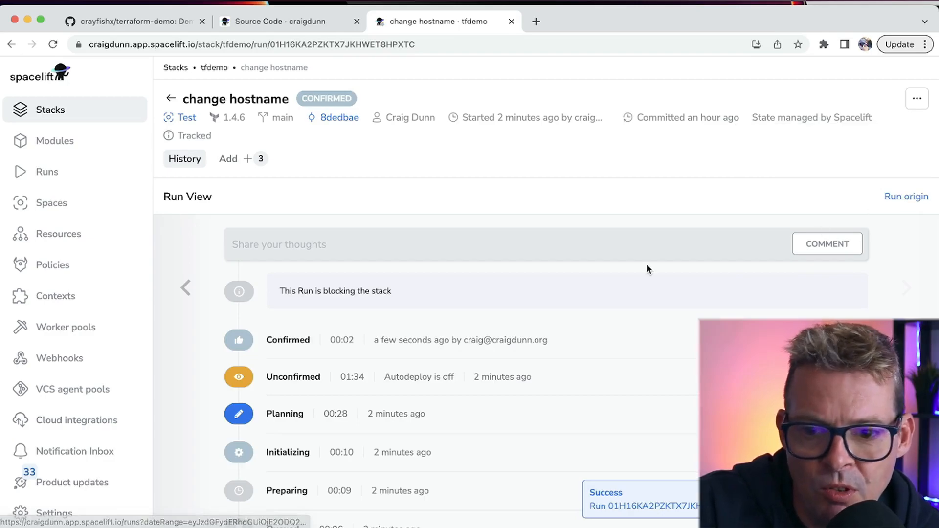
Check the applying log of the change hostname run for the created resources, and return to the stacks list
{"action": "scroll", "coordinate": [642, 264], "scroll_direction": "down", "scroll_amount": 2}
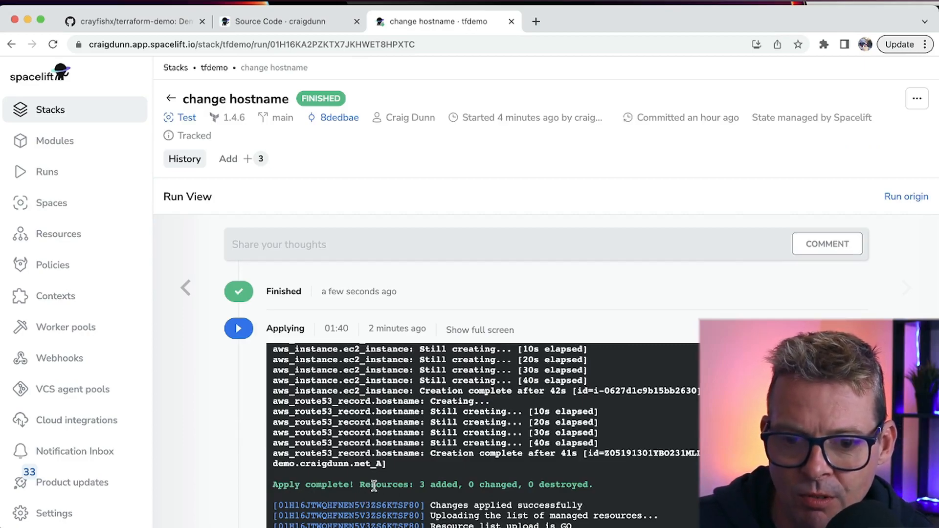
{"action": "scroll", "coordinate": [393, 469], "scroll_direction": "up", "scroll_amount": 2}
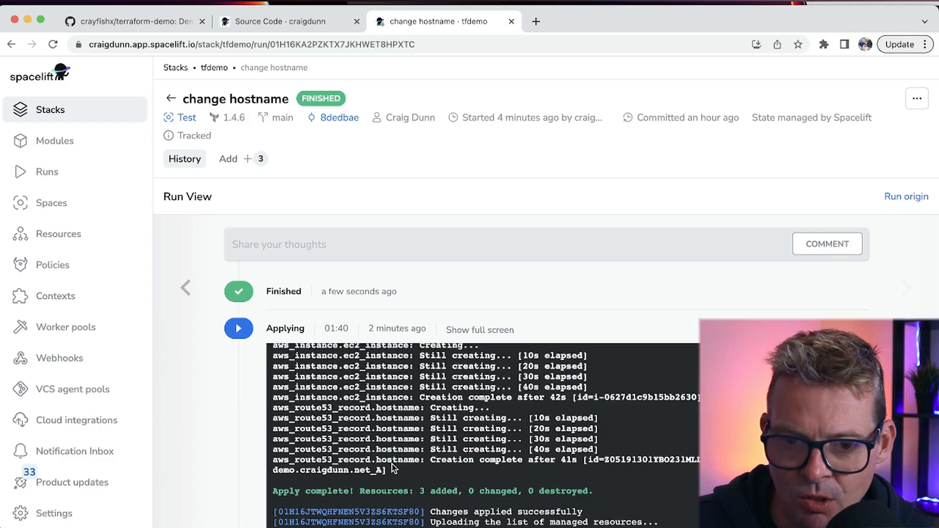
{"action": "scroll", "coordinate": [395, 468], "scroll_direction": "down", "scroll_amount": 2}
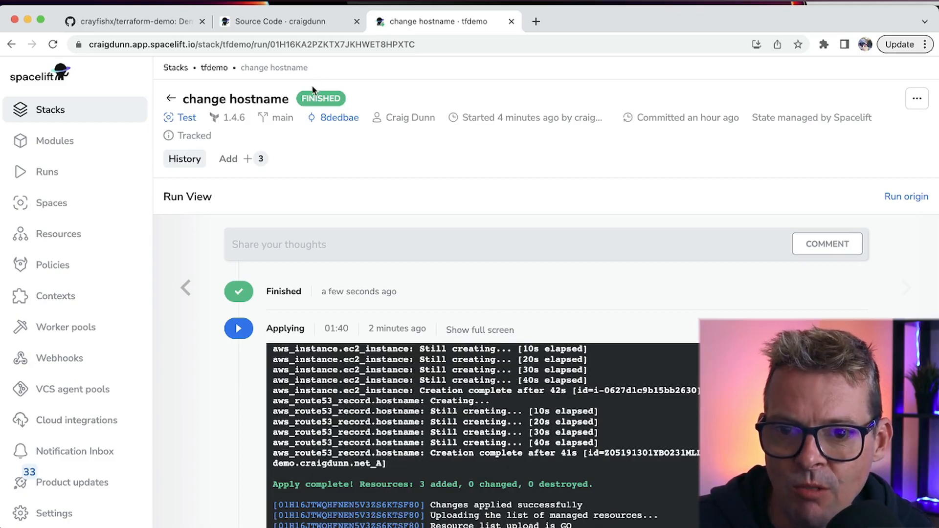
{"action": "left_click", "coordinate": [67, 109]}
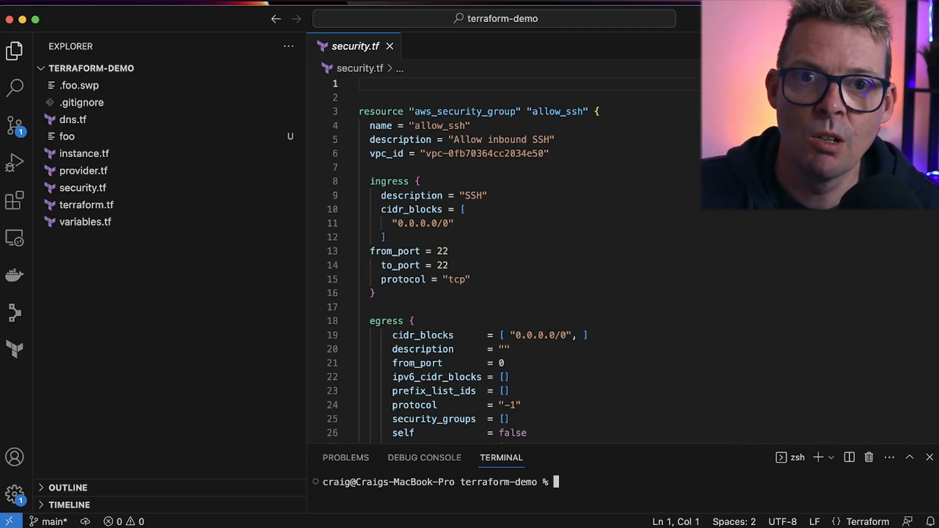
Create and check out a new Git branch named new_feature from the terraform-demo project's terminal
{"action": "type", "text": "git "}
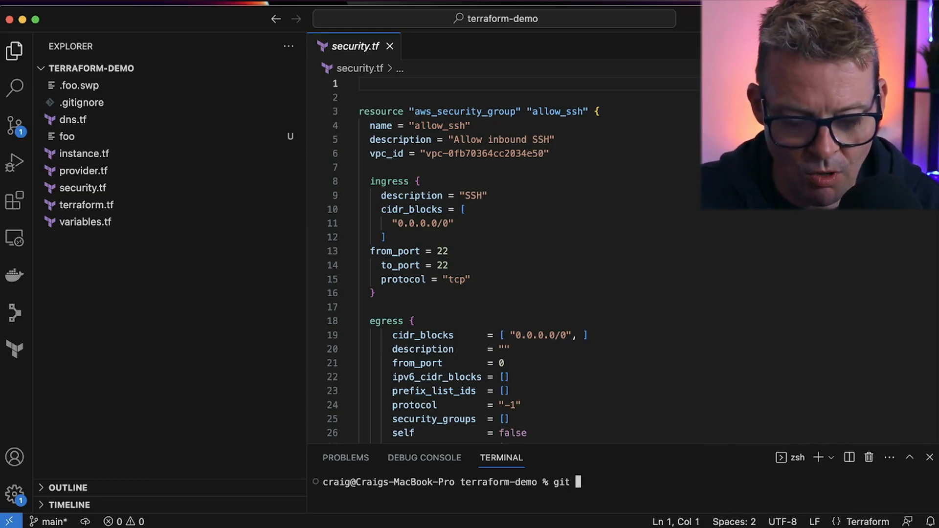
{"action": "type", "text": "checkout -b"}
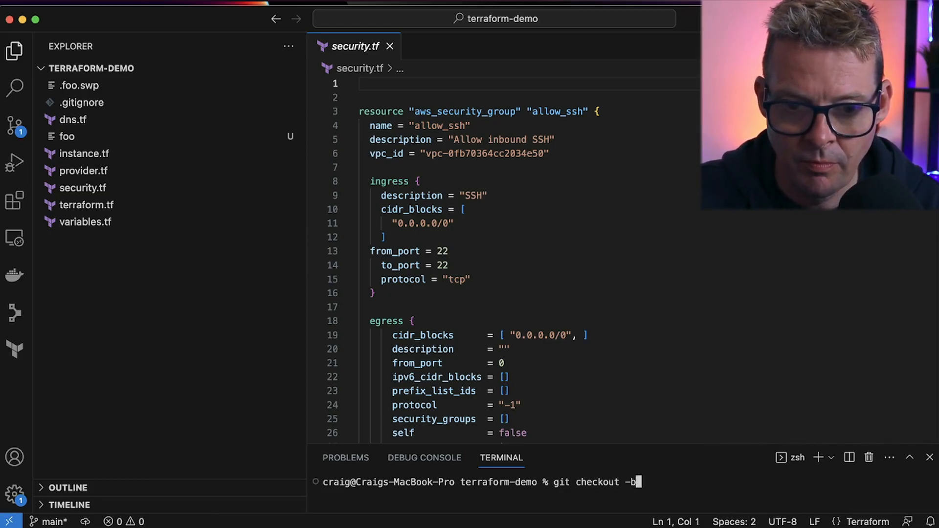
{"action": "type", "text": " new_feature"}
{"action": "key", "text": "Return"}
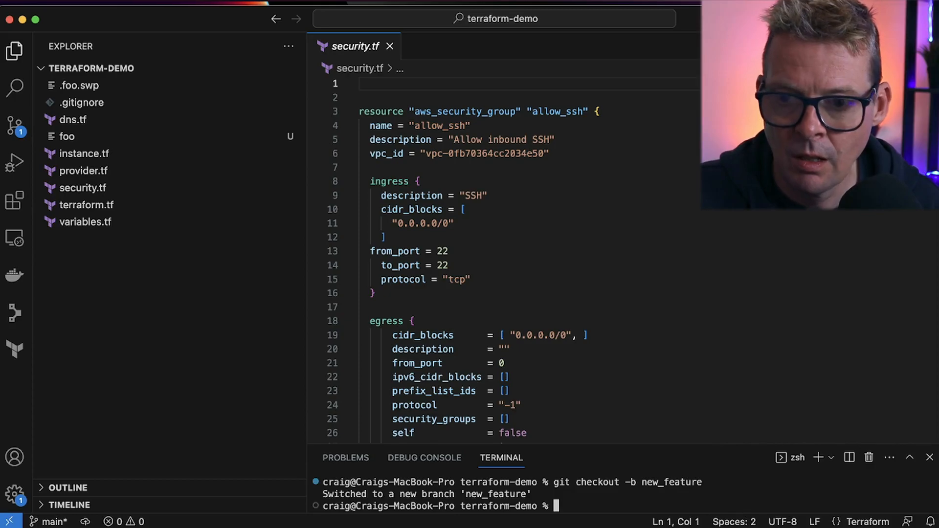
Create a network.tf file in the project containing an aws_vpc resource named "main" with cidr_block "10.0.0.0/16"
{"action": "right_click", "coordinate": [153, 274]}
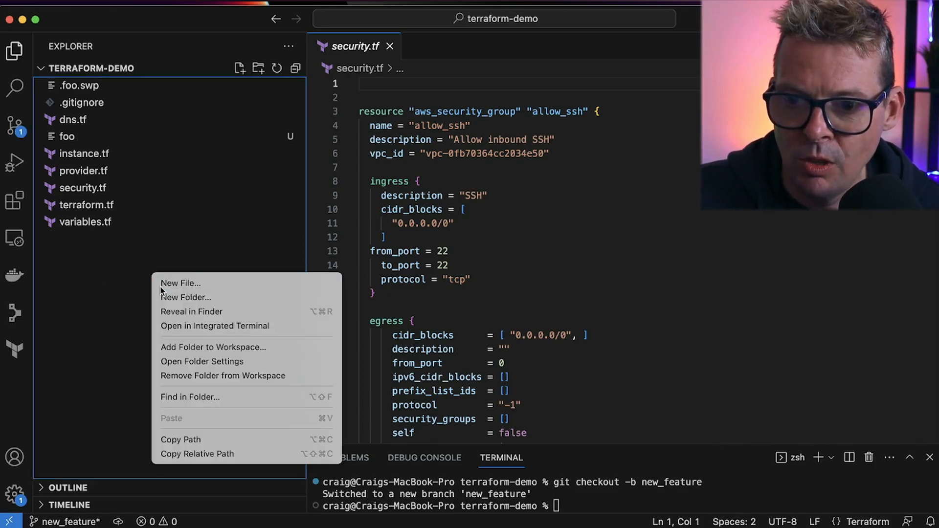
{"action": "left_click", "coordinate": [162, 284]}
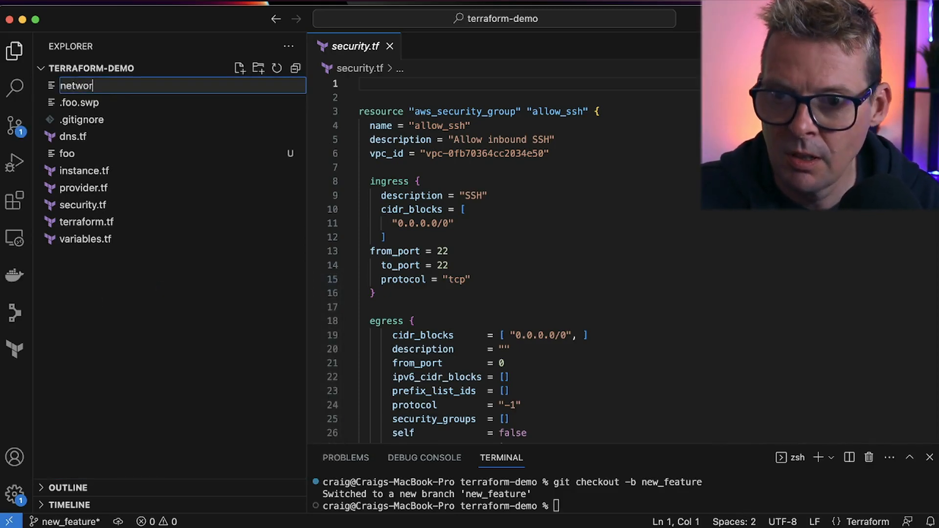
{"action": "key", "text": "Return"}
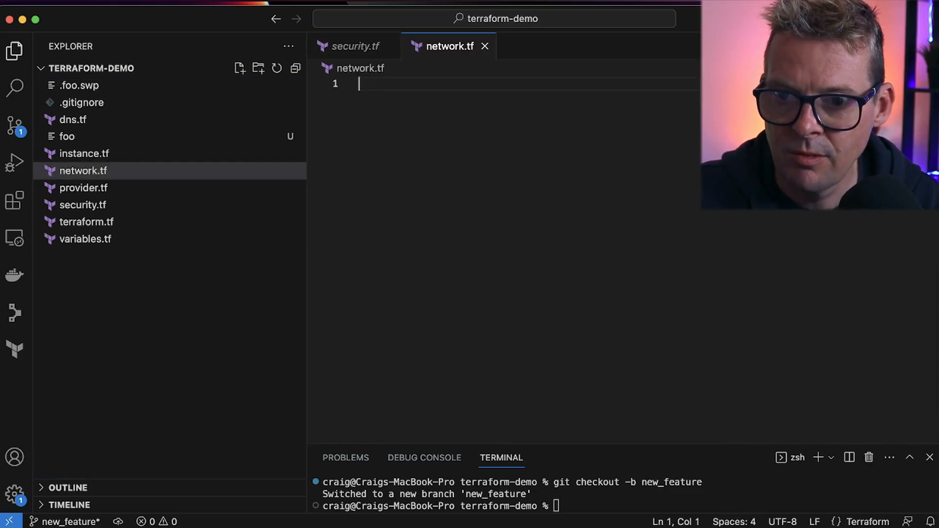
{"action": "type", "text": "resource \"aws_vpc\" \"main\" {   cidr_block = \"10.0.0.0/16\" }"}
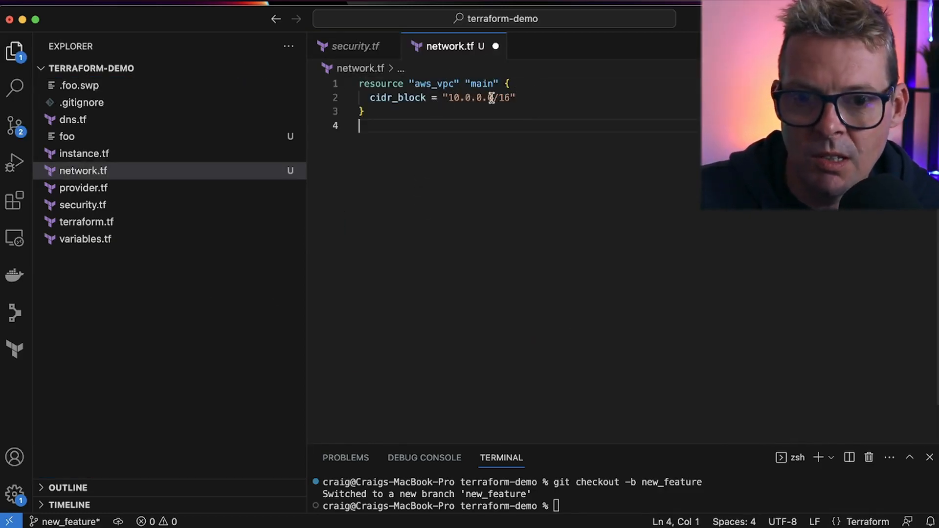
Change the VPC's cidr_block to "192.168.0.0/16" in network.tf and save the file
{"action": "left_click_drag", "start_coordinate": [448, 98], "coordinate": [490, 97]}
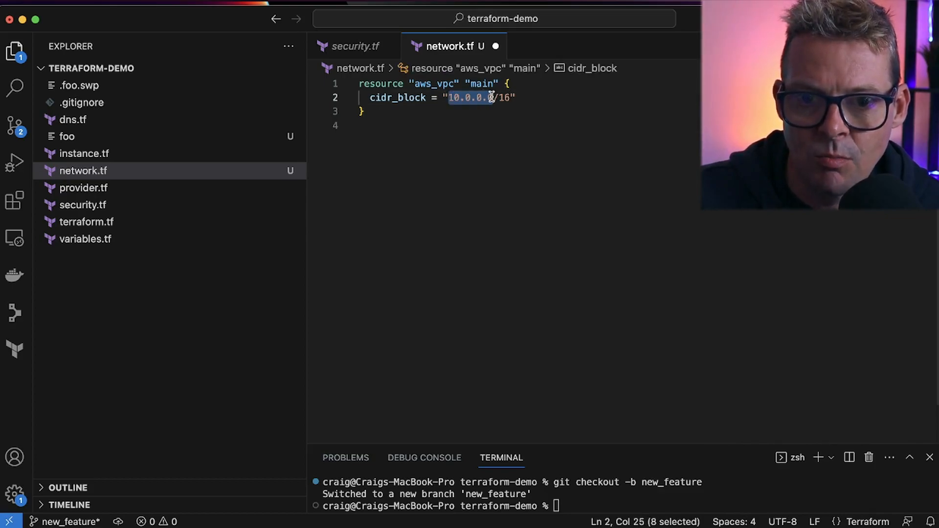
{"action": "type", "text": "192.1"}
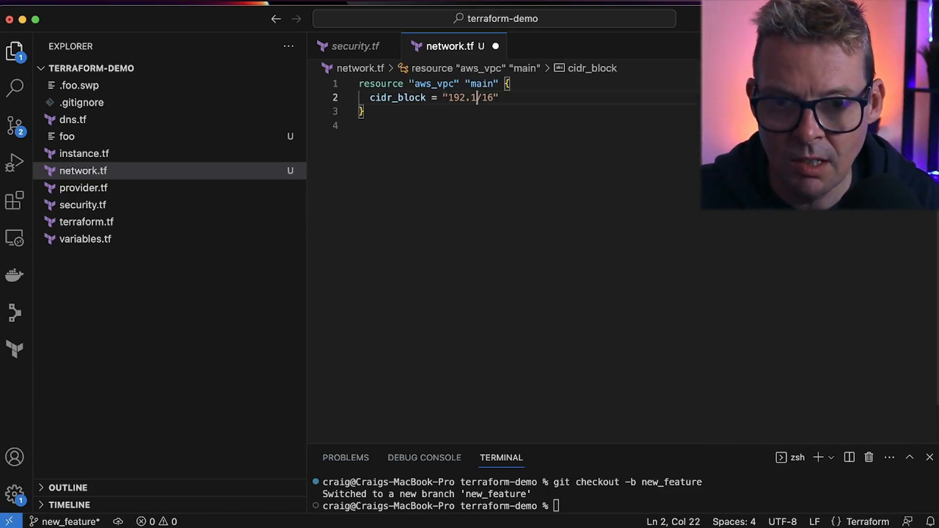
{"action": "type", "text": "68.0.0"}
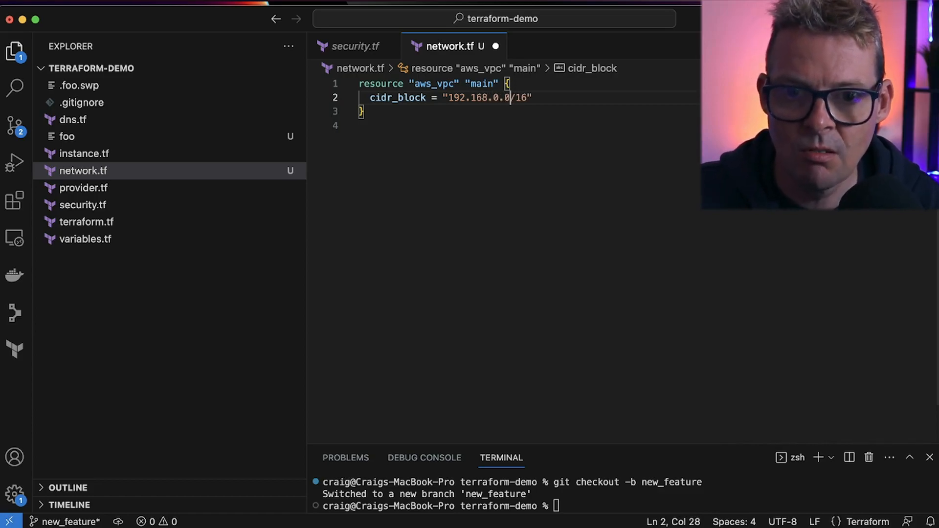
{"action": "left_click", "coordinate": [585, 181]}
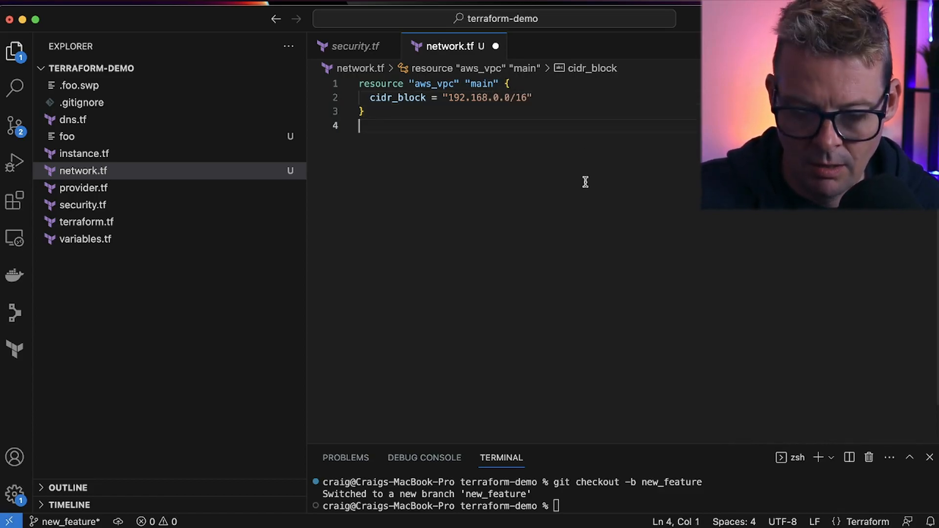
{"action": "key", "text": "super+s"}
Stage network.tf with git add and commit it using the -a option and the message 'new network'
{"action": "left_click", "coordinate": [565, 485]}
{"action": "type", "text": "gi"}
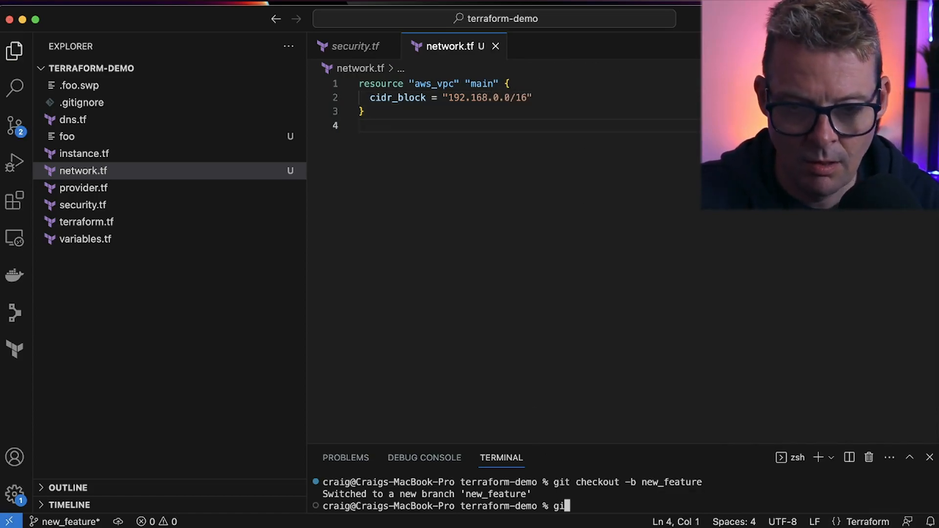
{"action": "type", "text": "t add net"}
{"action": "key", "text": "Tab"}
{"action": "key", "text": "Return"}
{"action": "type", "text": "git"}
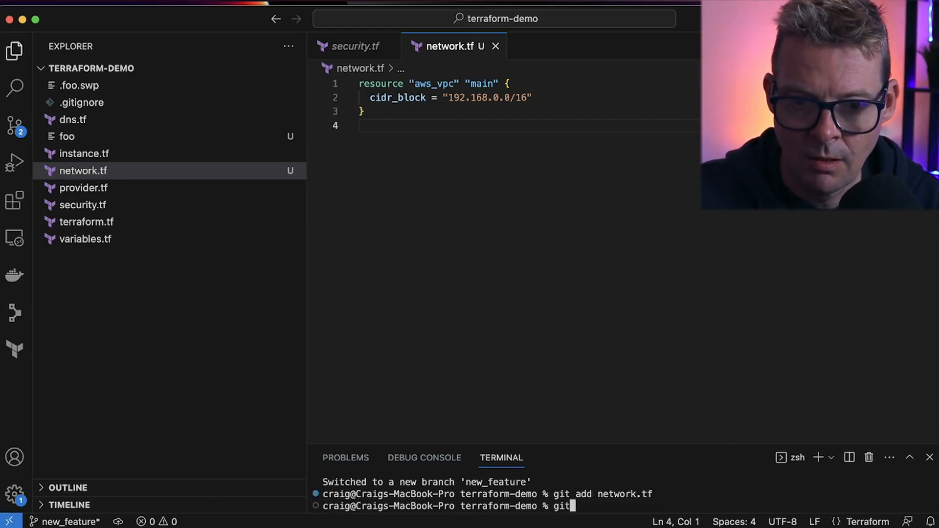
{"action": "type", "text": " comit commit"}
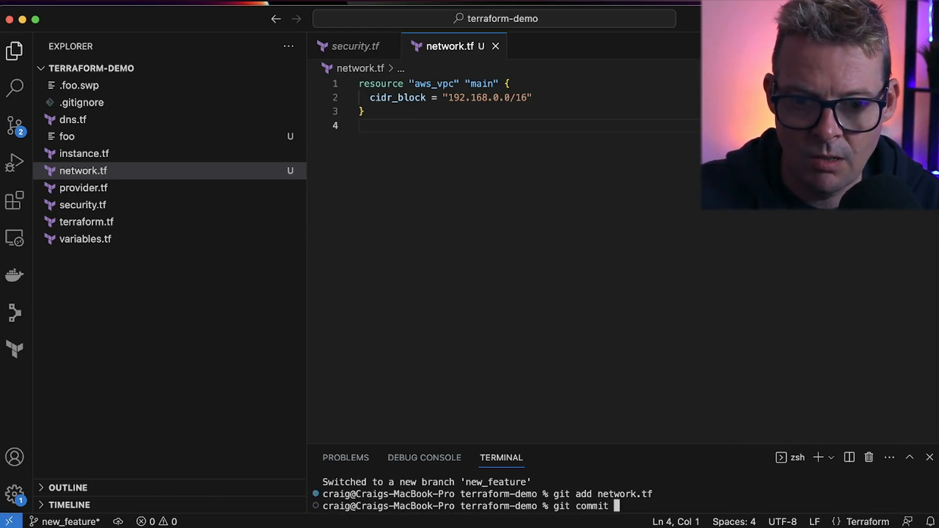
{"action": "type", "text": "-m 'new netwo"}
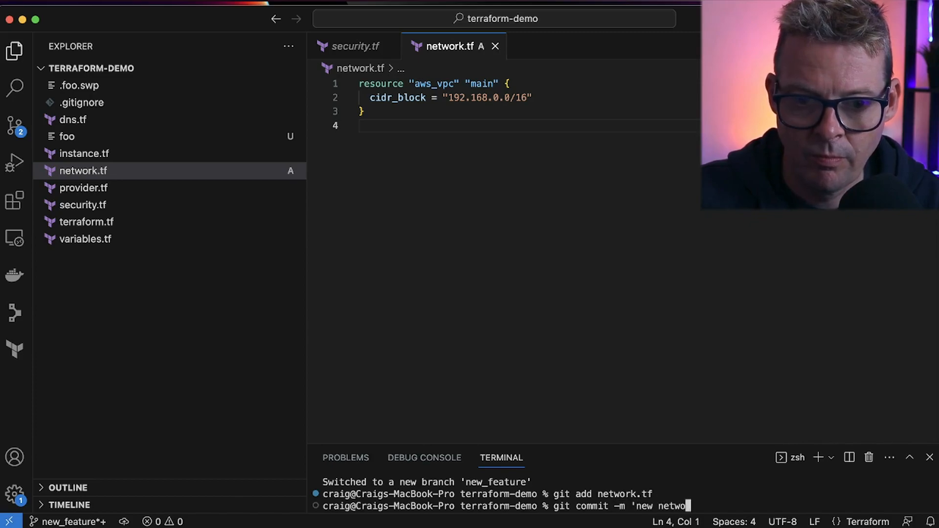
{"action": "type", "text": "rk' -a"}
{"action": "key", "text": "Return"}
Push the new_feature branch to origin from the terminal
{"action": "type", "text": "git psh"}
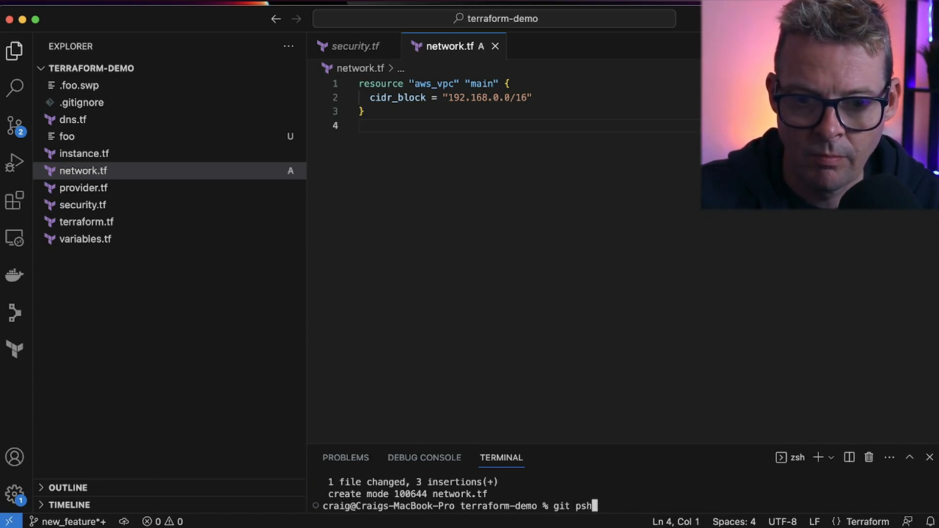
{"action": "key", "text": "BackSpace"}
{"action": "key", "text": "BackSpace"}
{"action": "type", "text": "ush origin n"}
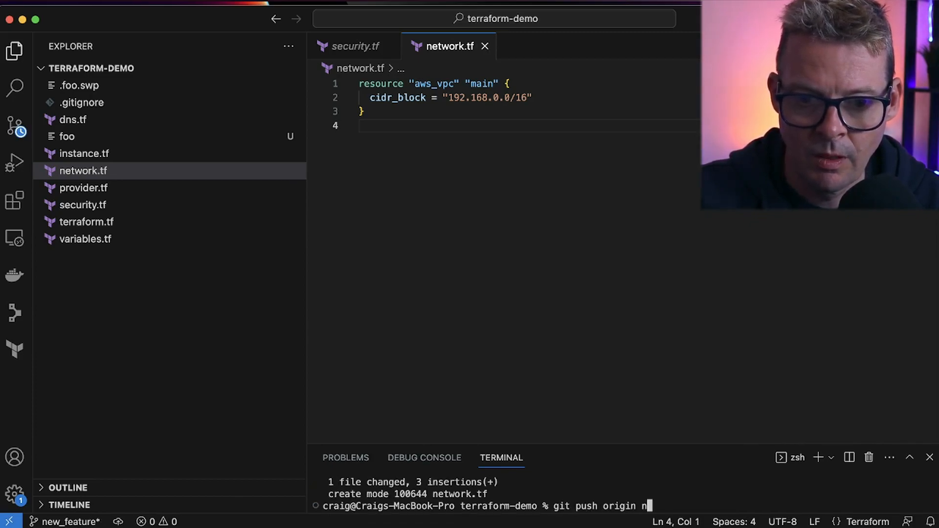
{"action": "type", "text": "ew_feature"}
{"action": "key", "text": "Return"}
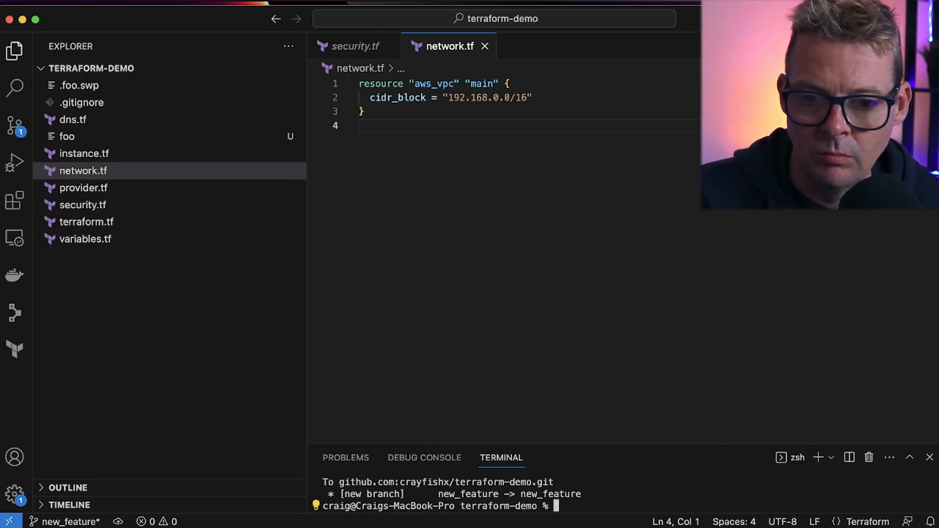
Switch to GitHub in the browser and create the "new network" pull request from new_feature into main
{"action": "key", "text": "super+Tab"}
{"action": "left_click", "coordinate": [592, 206]}
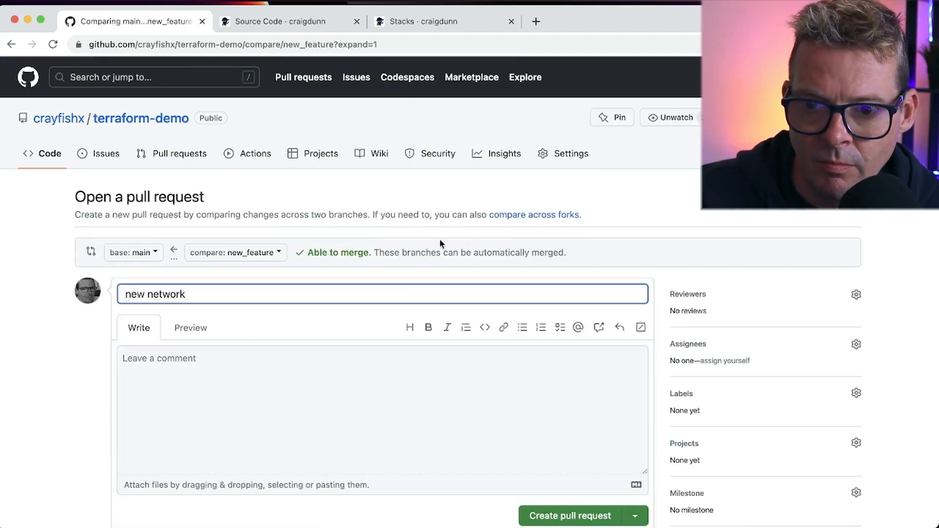
{"action": "scroll", "coordinate": [478, 380], "scroll_direction": "down", "scroll_amount": 3}
{"action": "left_click", "coordinate": [569, 449]}
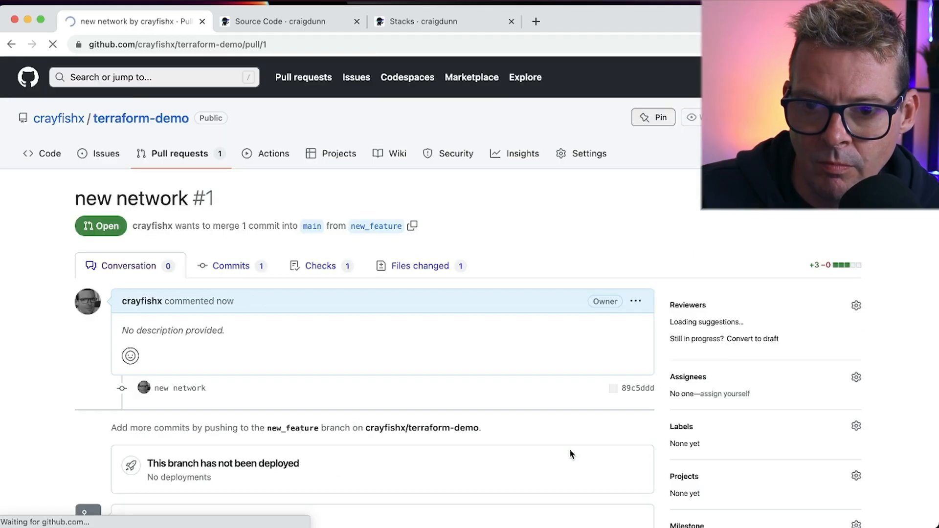
Check the pull request's status checks, and open the new network run from the tfdemo stack's pull requests in Spacelift
{"action": "scroll", "coordinate": [569, 449], "scroll_direction": "down", "scroll_amount": 3}
{"action": "scroll", "coordinate": [569, 449], "scroll_direction": "down", "scroll_amount": 2}
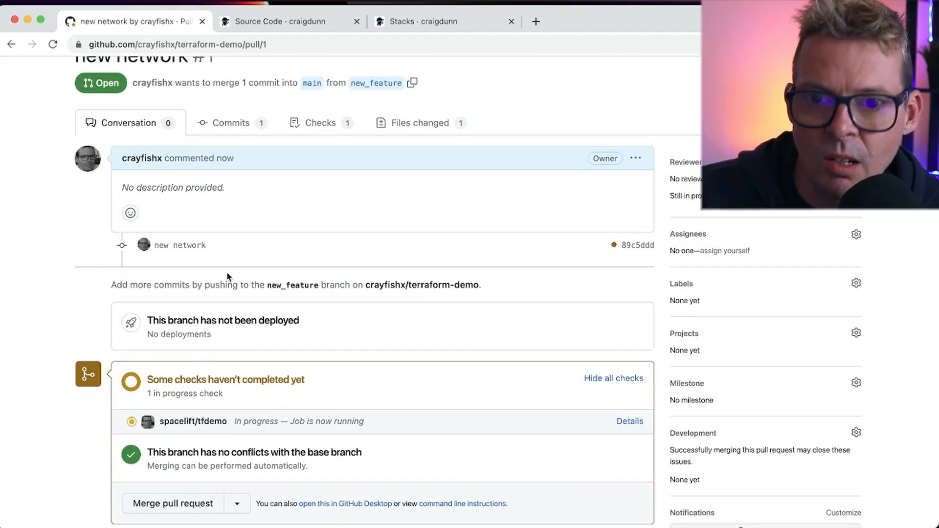
{"action": "left_click", "coordinate": [422, 22]}
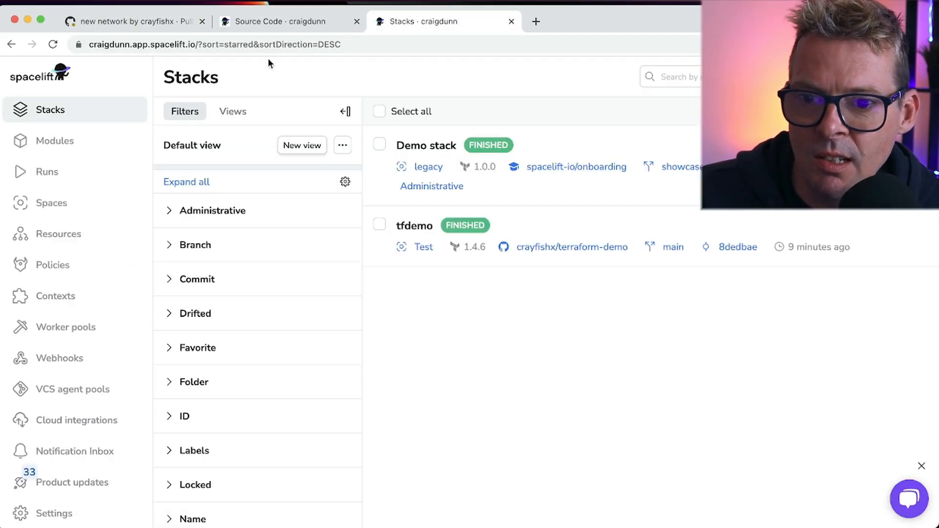
{"action": "left_click", "coordinate": [413, 226]}
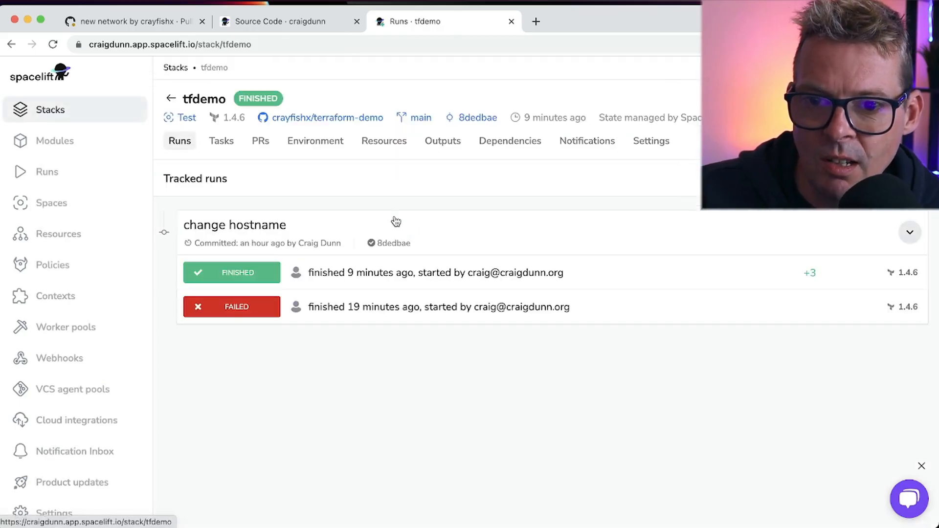
{"action": "left_click", "coordinate": [264, 142]}
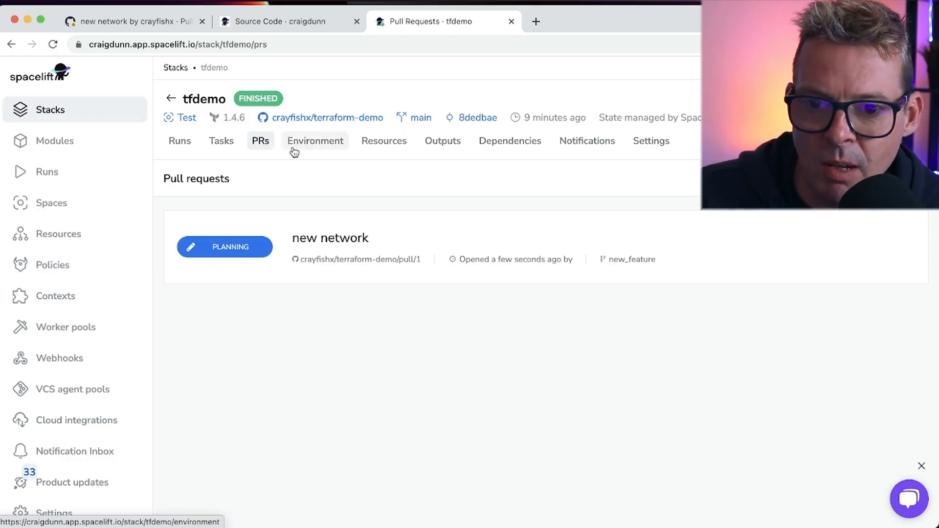
{"action": "left_click", "coordinate": [349, 235]}
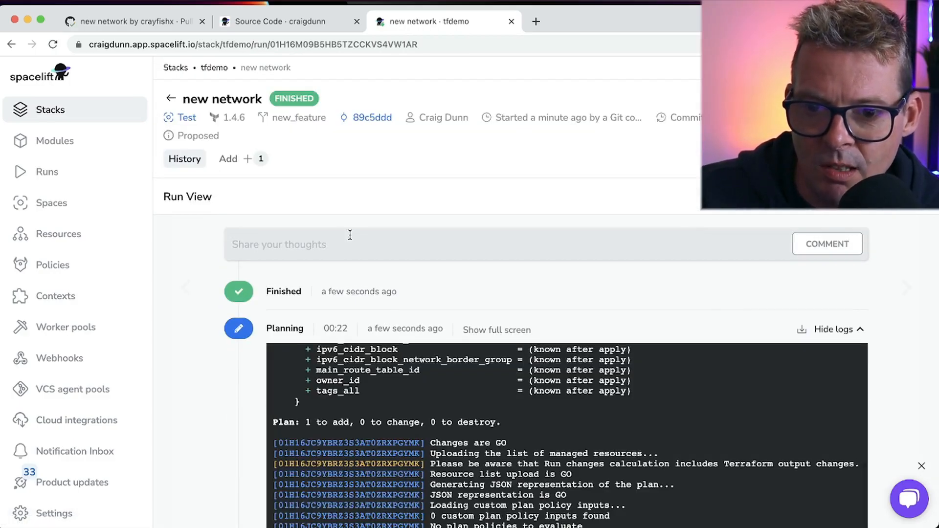
Review the planning log of the new network run for the planned aws_vpc.main resource
{"action": "scroll", "coordinate": [349, 235], "scroll_direction": "down", "scroll_amount": 3}
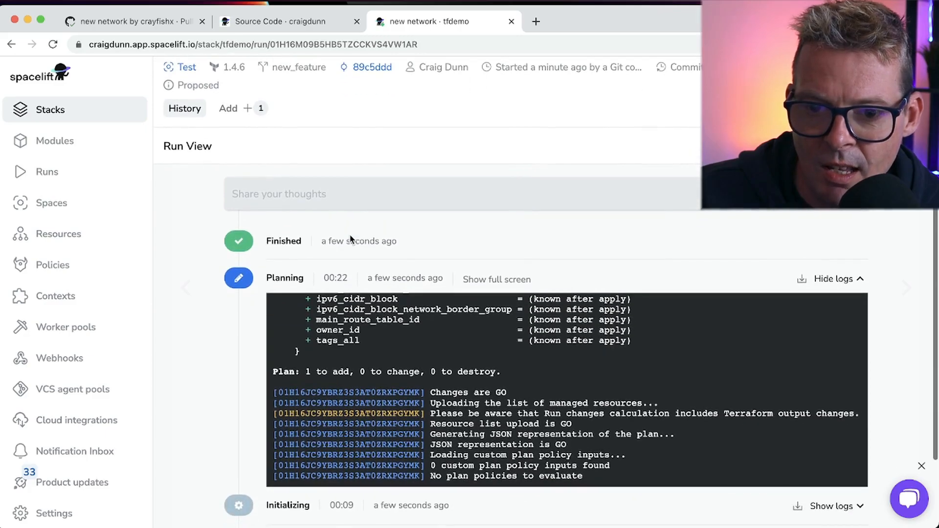
{"action": "scroll", "coordinate": [350, 235], "scroll_direction": "down", "scroll_amount": 2}
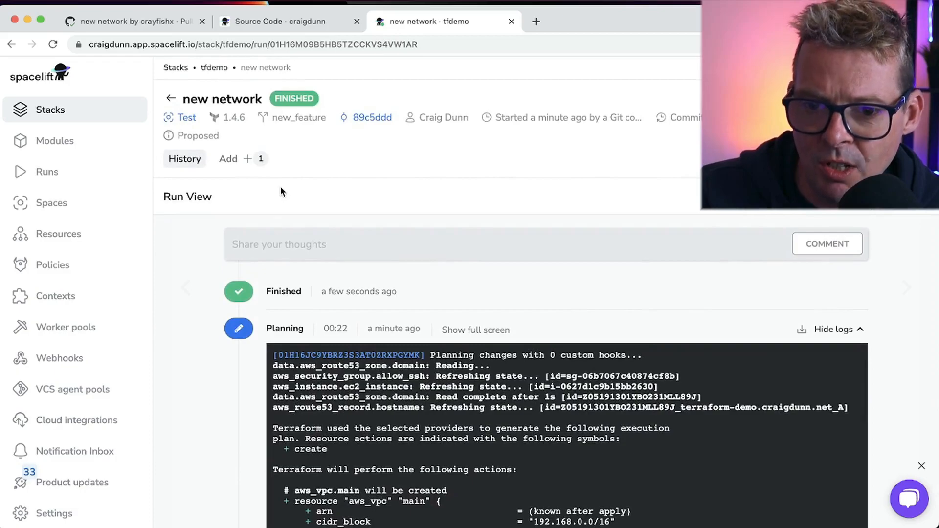
{"action": "scroll", "coordinate": [279, 188], "scroll_direction": "down", "scroll_amount": 2}
{"action": "scroll", "coordinate": [279, 186], "scroll_direction": "down", "scroll_amount": 1}
{"action": "scroll", "coordinate": [404, 283], "scroll_direction": "down", "scroll_amount": 5}
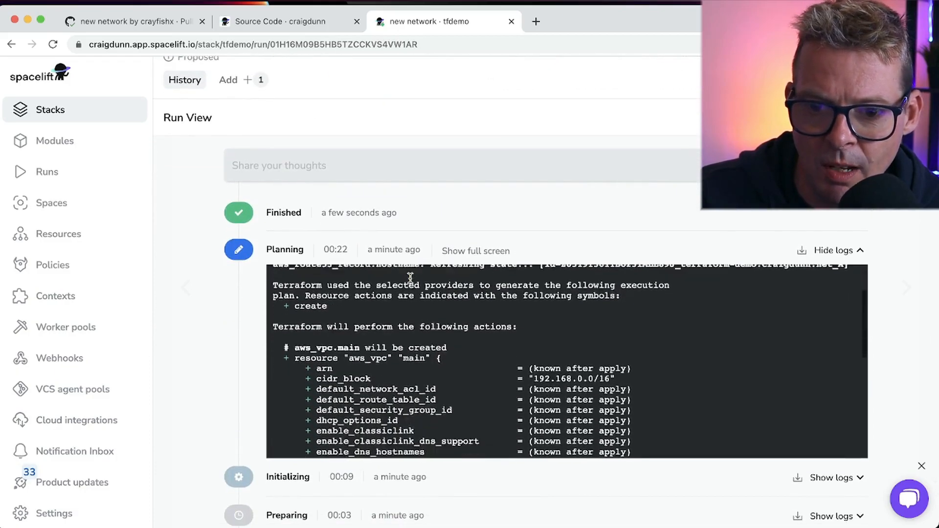
{"action": "scroll", "coordinate": [405, 282], "scroll_direction": "down", "scroll_amount": 6}
{"action": "scroll", "coordinate": [405, 283], "scroll_direction": "up", "scroll_amount": 9}
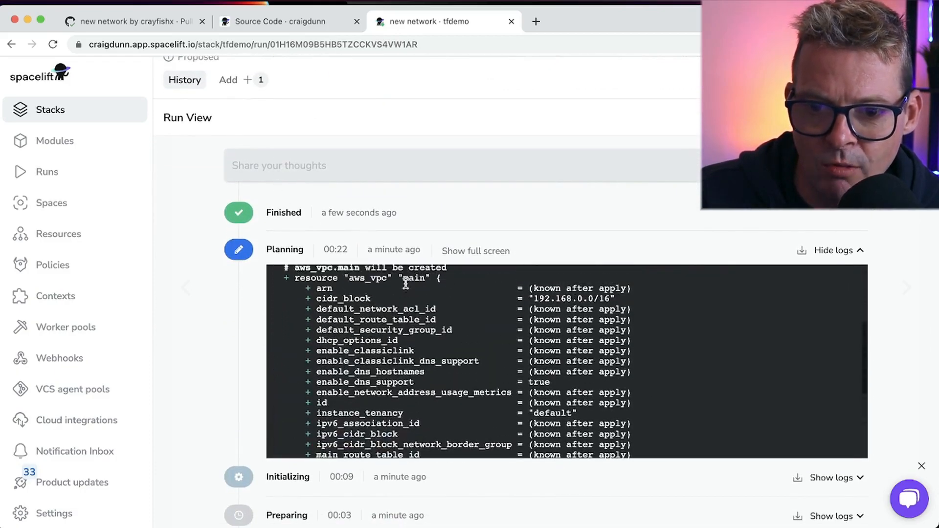
{"action": "scroll", "coordinate": [406, 283], "scroll_direction": "up", "scroll_amount": 3}
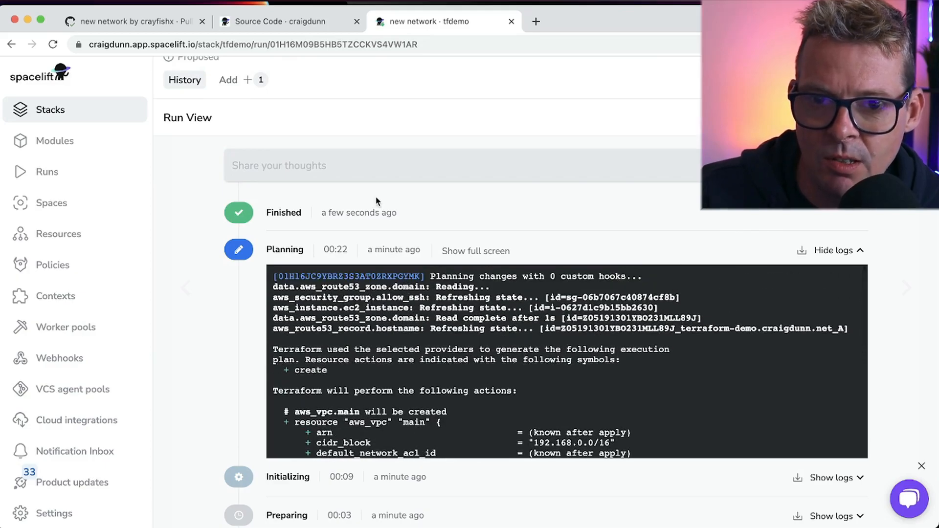
{"action": "scroll", "coordinate": [405, 283], "scroll_direction": "up", "scroll_amount": 3}
Check the status checks on the GitHub pull request and return to the new network run in Spacelift
{"action": "left_click", "coordinate": [137, 21]}
{"action": "scroll", "coordinate": [283, 227], "scroll_direction": "down", "scroll_amount": 5}
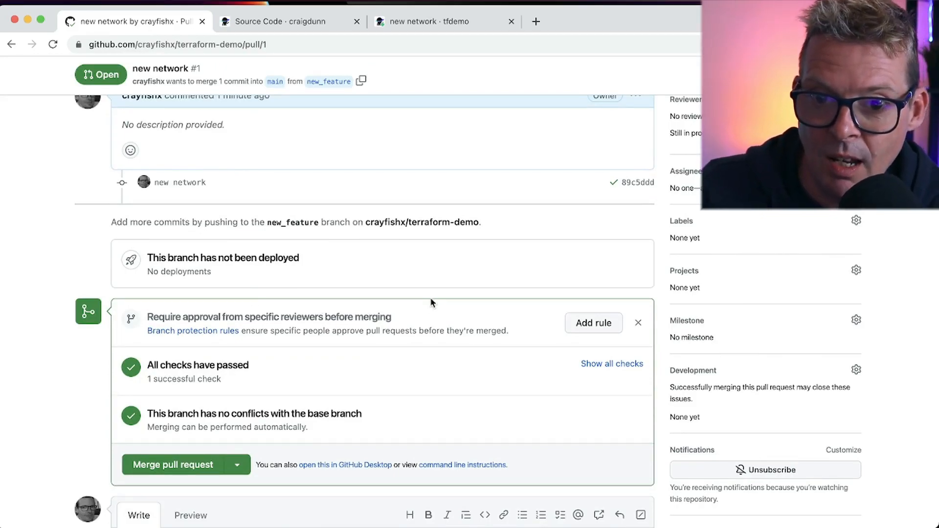
{"action": "left_click", "coordinate": [440, 21]}
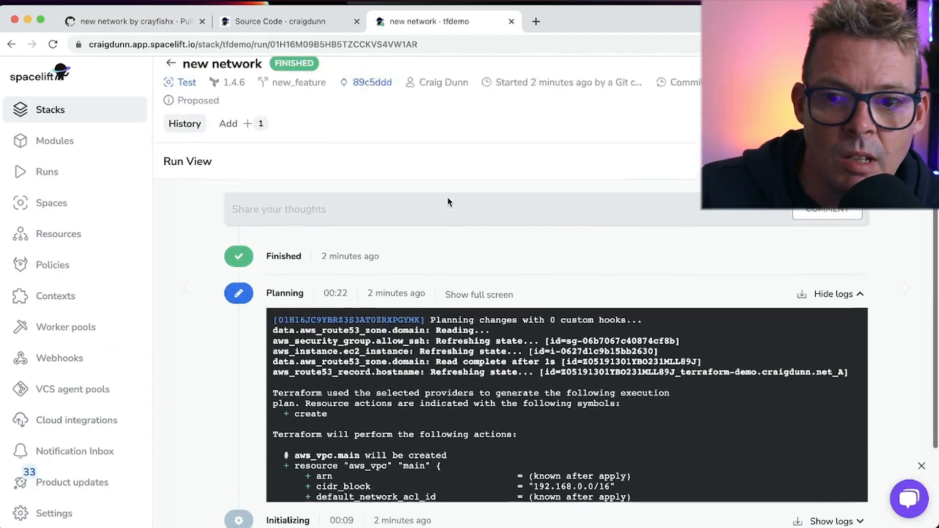
{"action": "scroll", "coordinate": [447, 197], "scroll_direction": "up", "scroll_amount": 1}
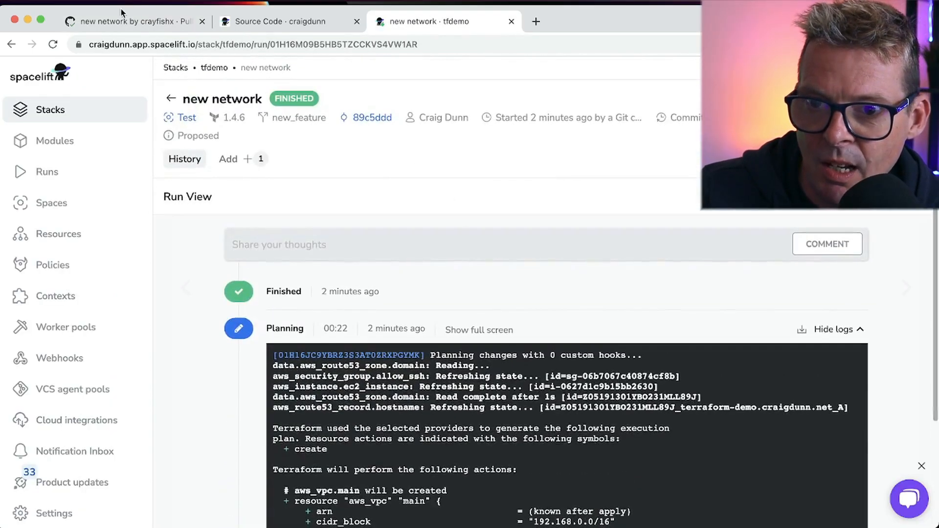
Merge the new network pull request into main on GitHub and confirm the merge
{"action": "left_click", "coordinate": [119, 22]}
{"action": "scroll", "coordinate": [354, 277], "scroll_direction": "down", "scroll_amount": 2}
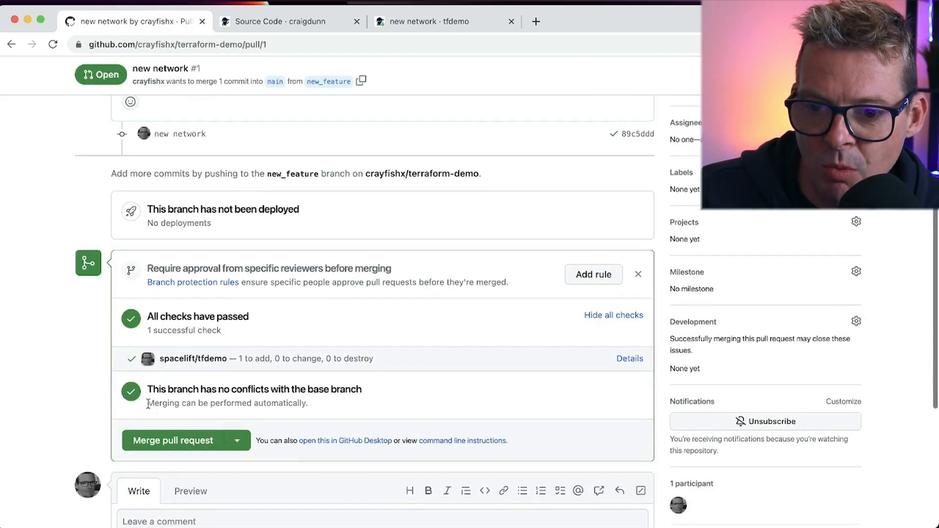
{"action": "left_click", "coordinate": [185, 441]}
{"action": "left_click", "coordinate": [171, 308]}
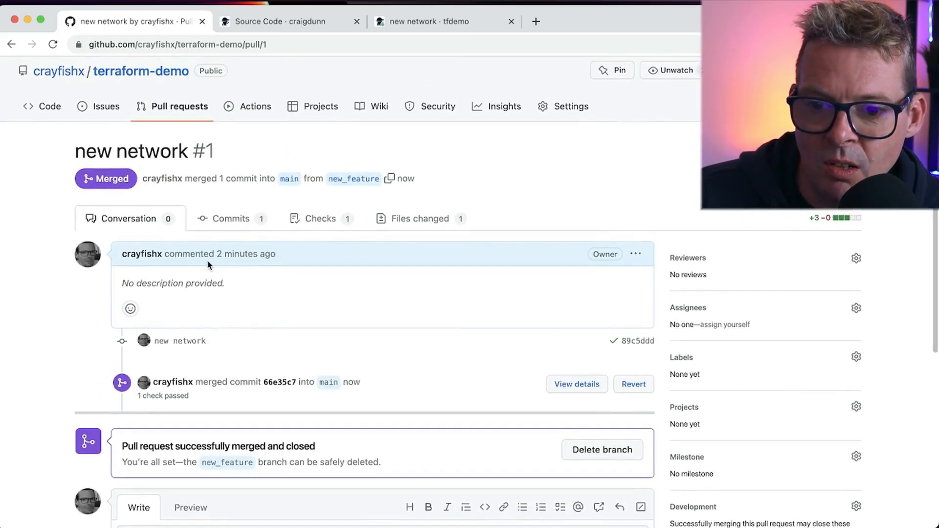
Open the tfdemo stack's tracked runs in Spacelift to check the run for the merged pull request
{"action": "left_click", "coordinate": [410, 21]}
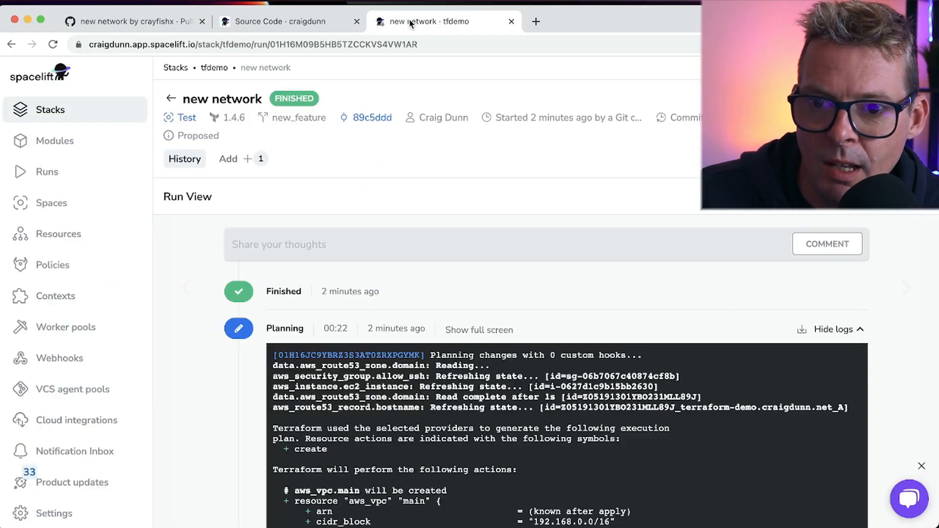
{"action": "left_click", "coordinate": [75, 110]}
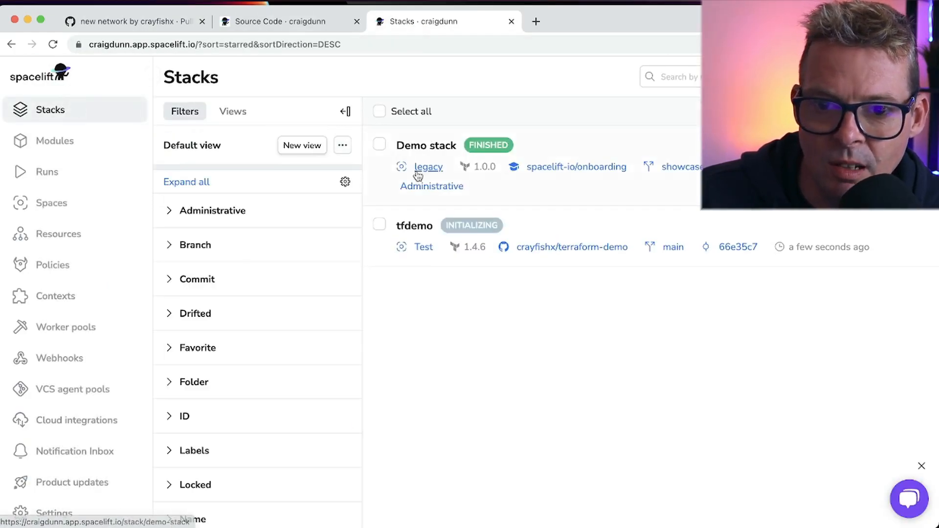
{"action": "left_click", "coordinate": [414, 228]}
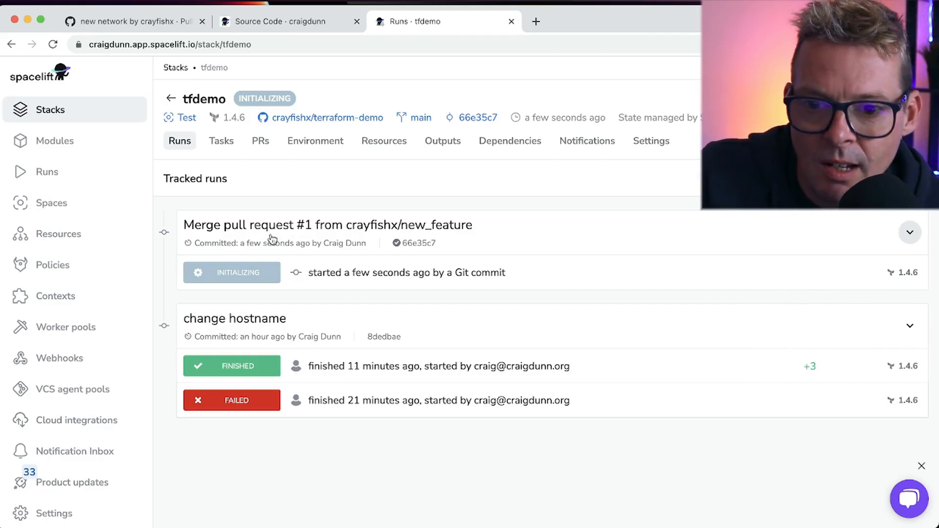
Open the tracked run for merged pull request #1 and review its planning log for the aws_vpc.main changes
{"action": "left_click", "coordinate": [382, 274]}
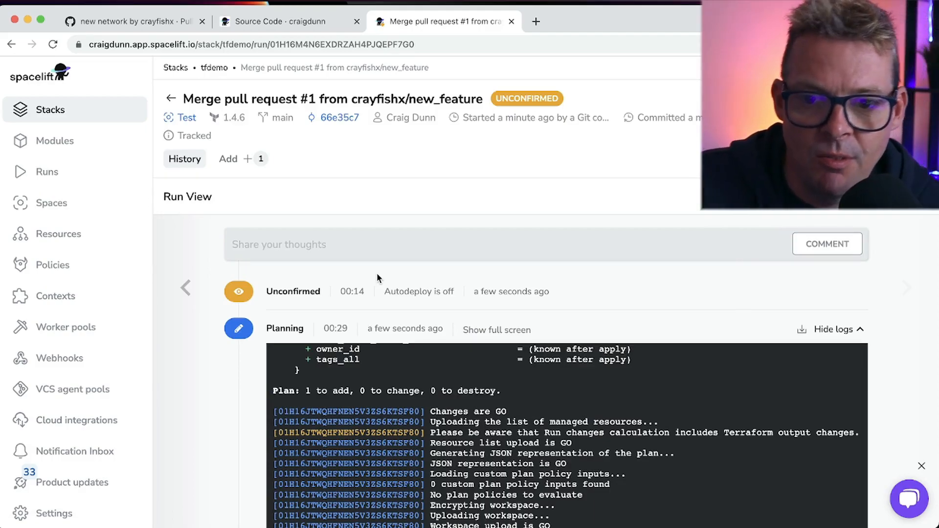
{"action": "scroll", "coordinate": [377, 273], "scroll_direction": "down", "scroll_amount": 3}
{"action": "scroll", "coordinate": [377, 279], "scroll_direction": "up", "scroll_amount": 4}
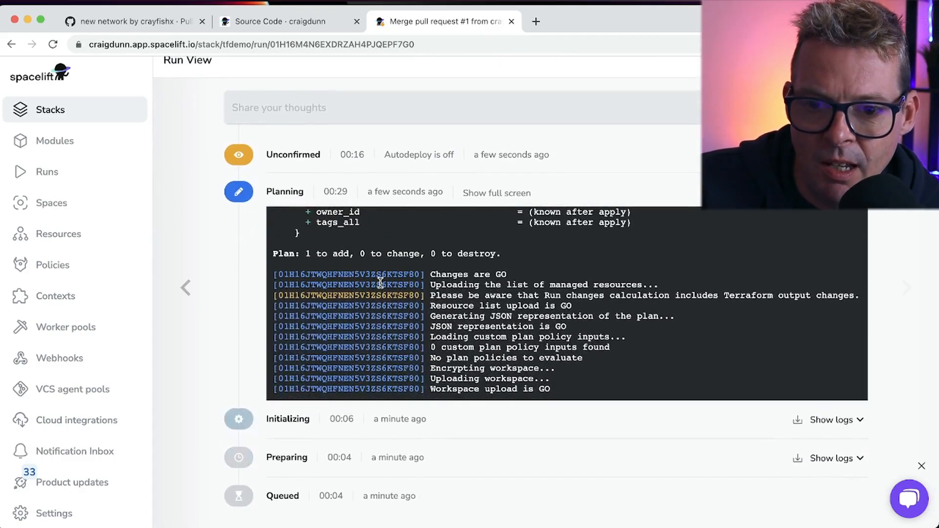
{"action": "scroll", "coordinate": [382, 287], "scroll_direction": "up", "scroll_amount": 10}
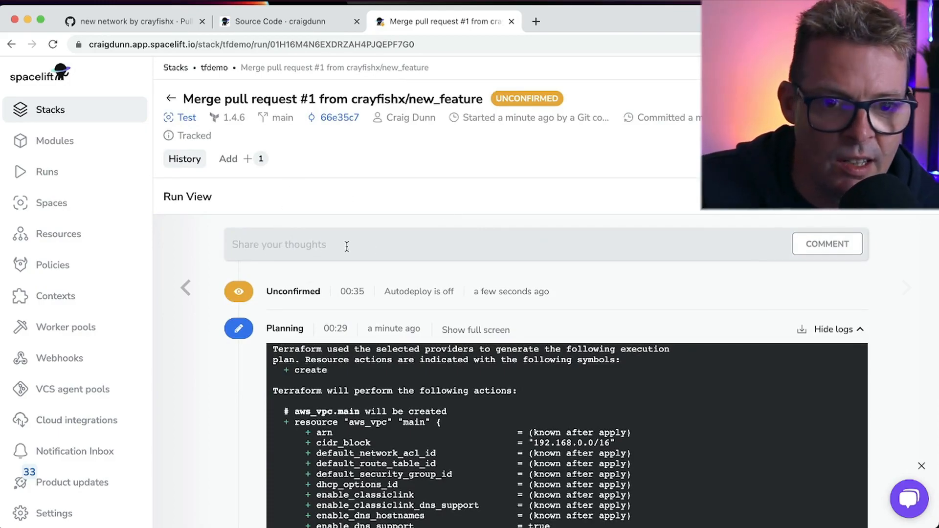
Post the comment "lgtm" on the merged pull request's run
{"action": "type", "text": "l"}
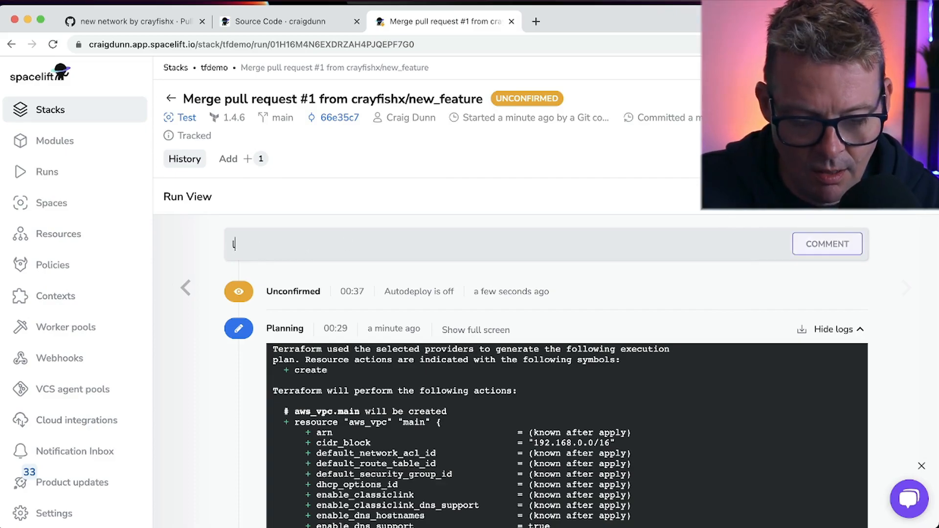
{"action": "type", "text": "gtm"}
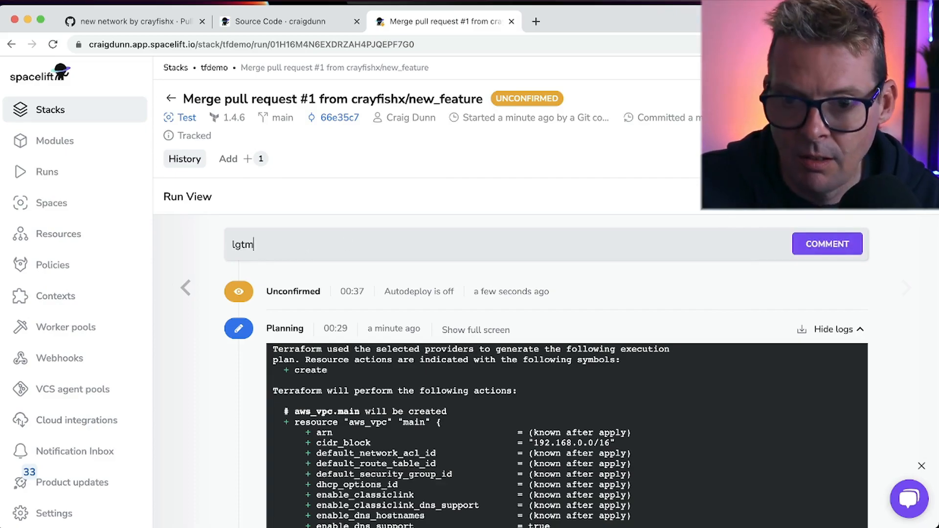
{"action": "left_click", "coordinate": [825, 244]}
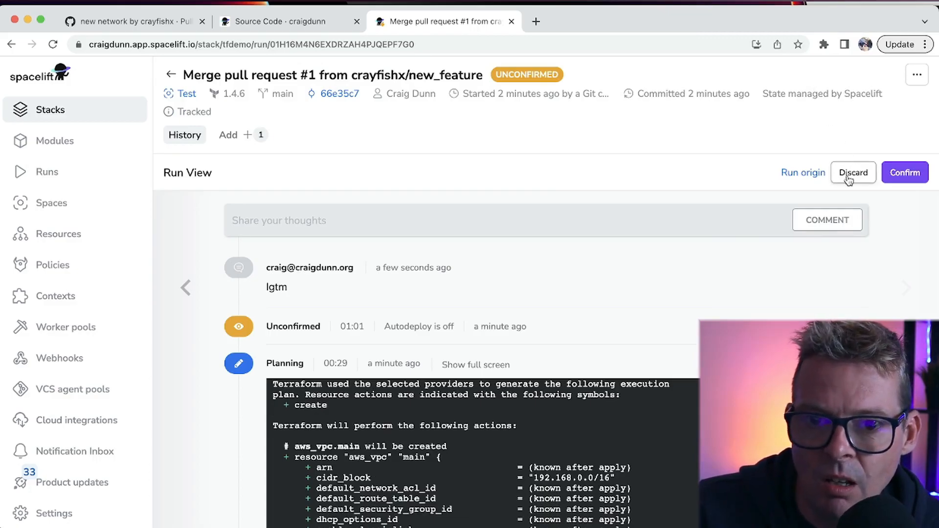
Confirm the unconfirmed run so that the planned VPC gets applied
{"action": "scroll", "coordinate": [490, 179], "scroll_direction": "down", "scroll_amount": 2}
{"action": "scroll", "coordinate": [636, 177], "scroll_direction": "up", "scroll_amount": 3}
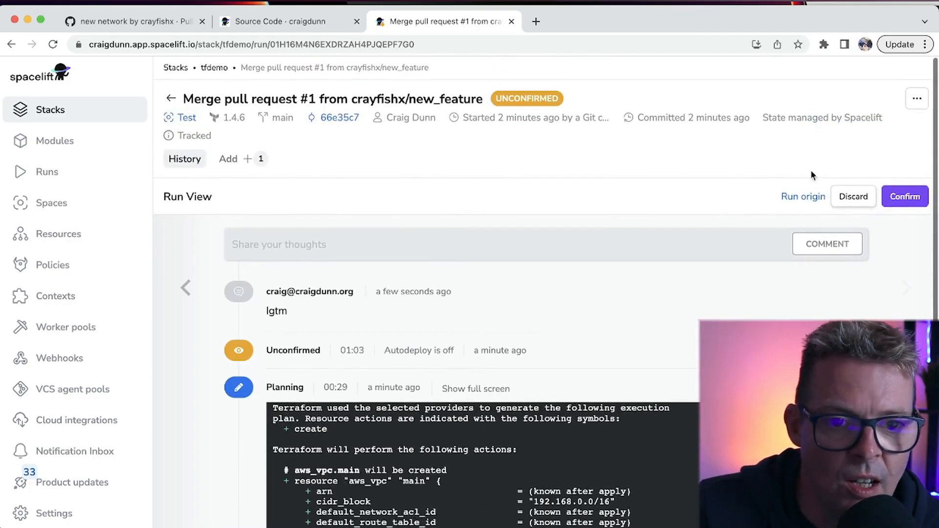
{"action": "left_click", "coordinate": [898, 198]}
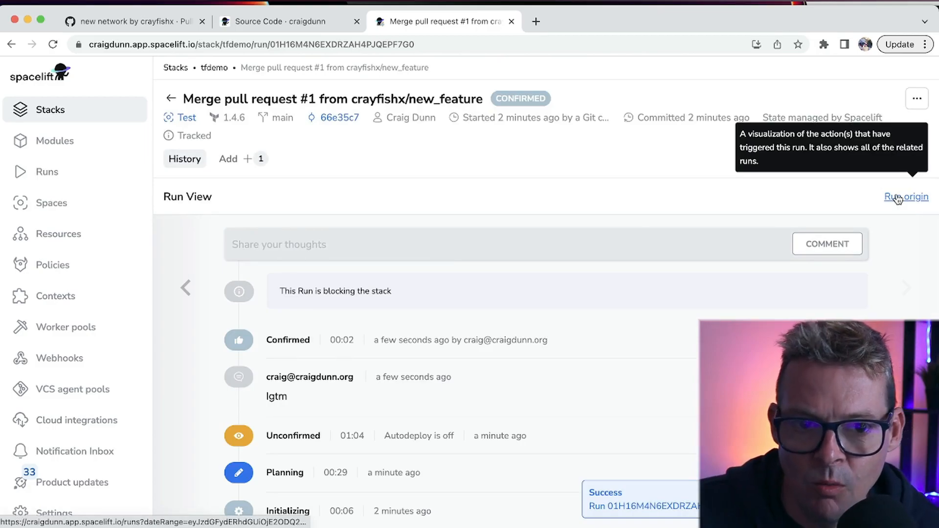
Review the run's applying log for the creation of aws_vpc.main and the added resources
{"action": "scroll", "coordinate": [339, 206], "scroll_direction": "down", "scroll_amount": 3}
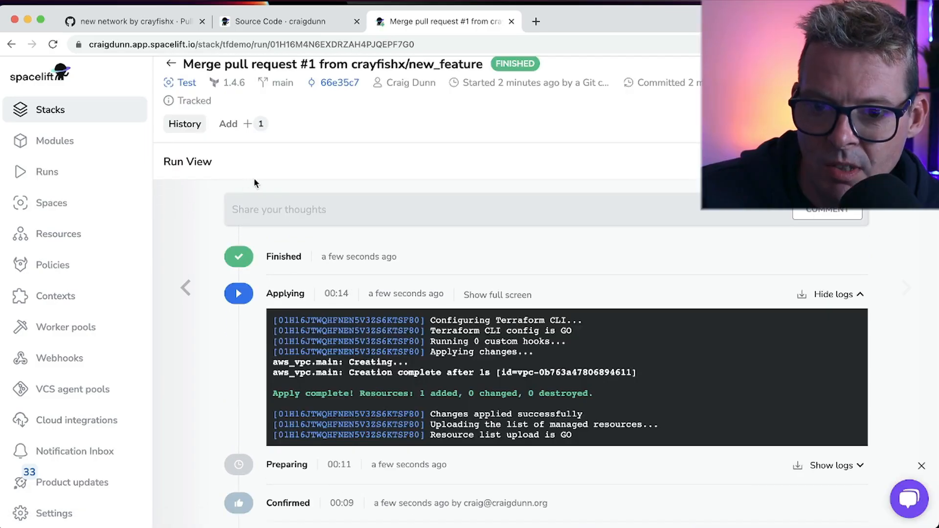
{"action": "scroll", "coordinate": [343, 269], "scroll_direction": "down", "scroll_amount": 1}
{"action": "left_click_drag", "start_coordinate": [420, 353], "coordinate": [457, 354]}
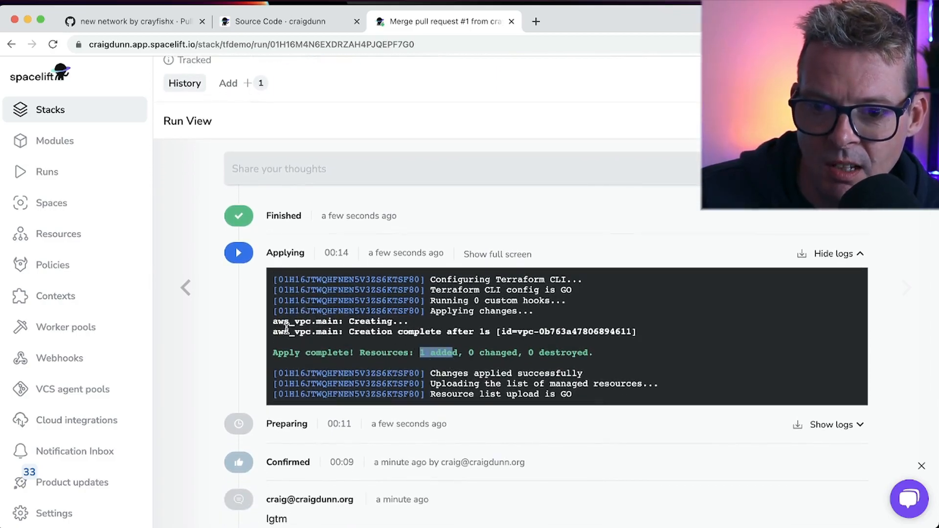
{"action": "scroll", "coordinate": [364, 341], "scroll_direction": "down", "scroll_amount": 4}
{"action": "scroll", "coordinate": [364, 340], "scroll_direction": "down", "scroll_amount": 2}
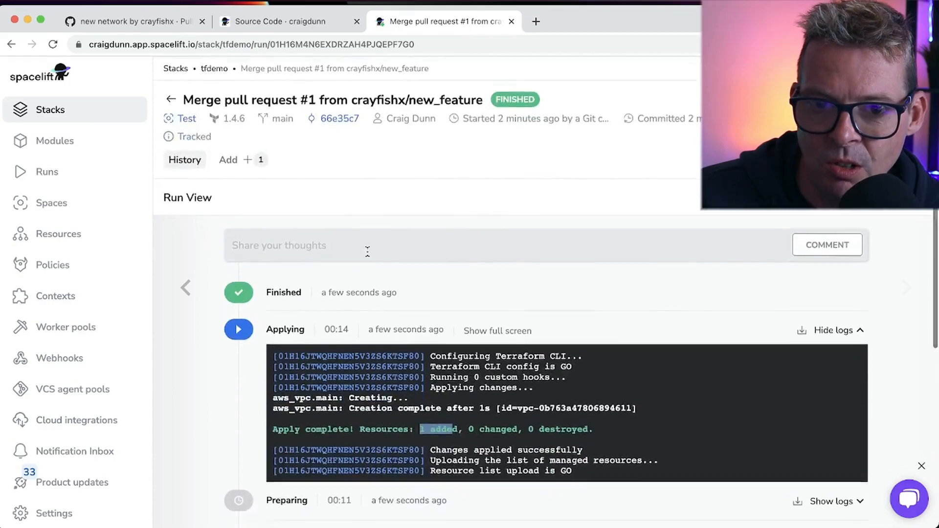
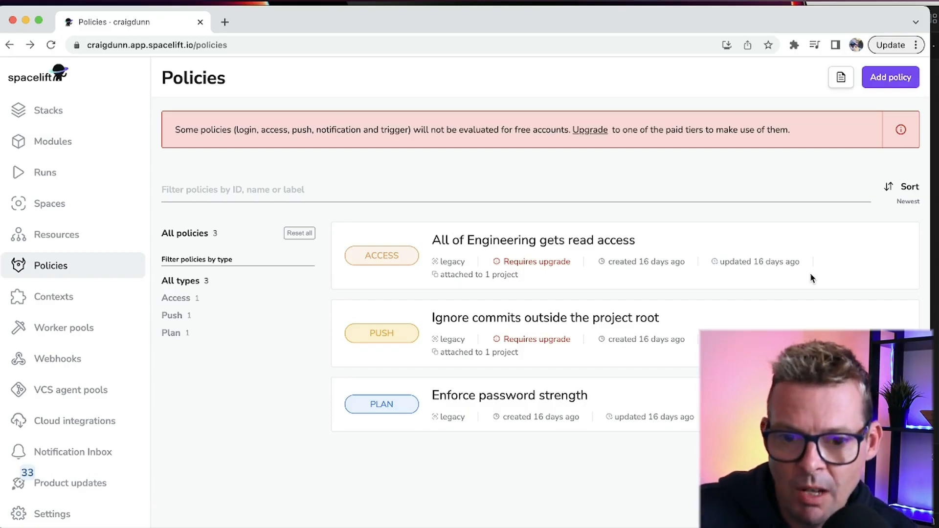
Switch to Visual Studio Code and examine the from_port and to_port settings of the allow_ssh ingress block in security.tf
{"action": "key", "text": "super+Tab"}
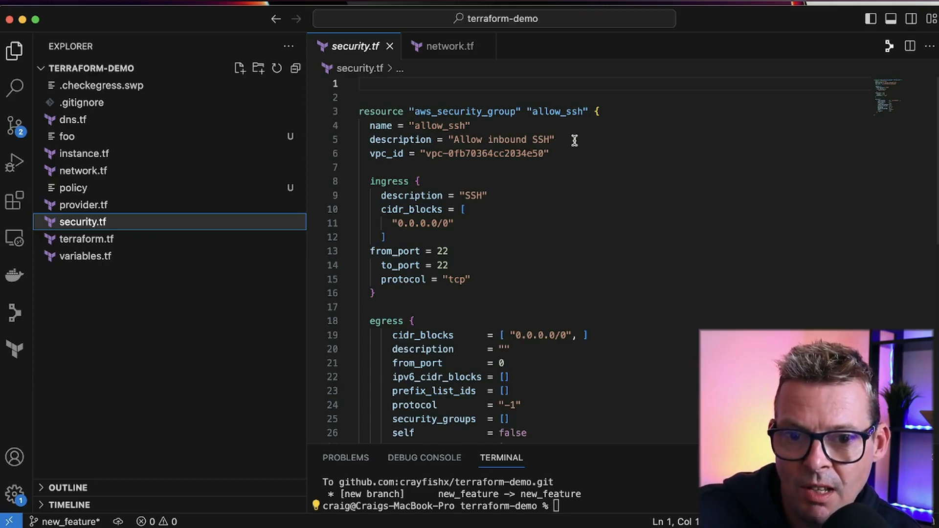
{"action": "left_click", "coordinate": [420, 265]}
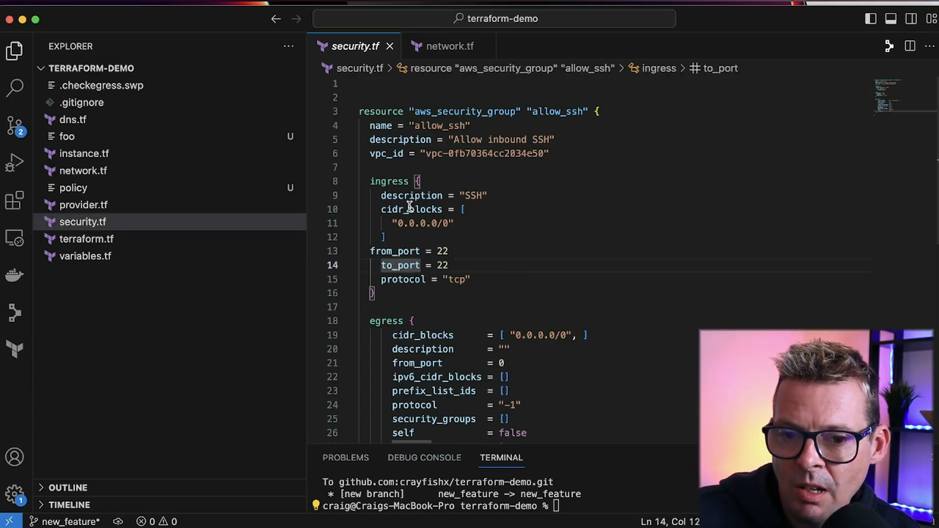
{"action": "left_click_drag", "start_coordinate": [372, 247], "coordinate": [418, 265]}
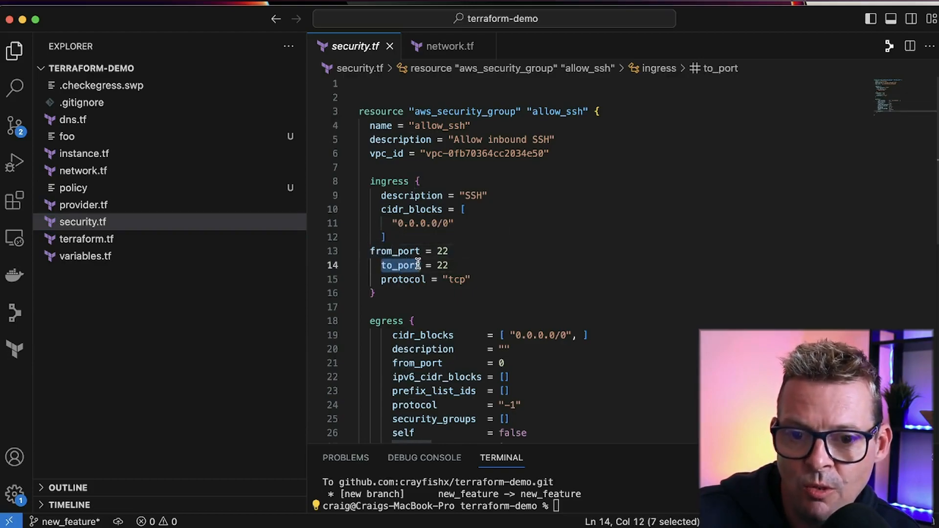
{"action": "left_click", "coordinate": [395, 291]}
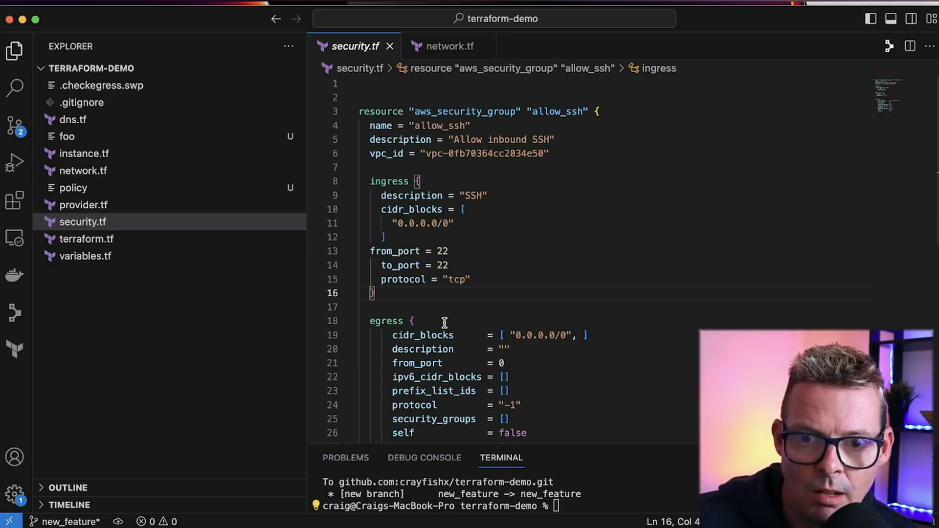
Return to Spacelift in the browser and start a new policy named "Check port number" with the type Plan policy
{"action": "key", "text": "super+Tab"}
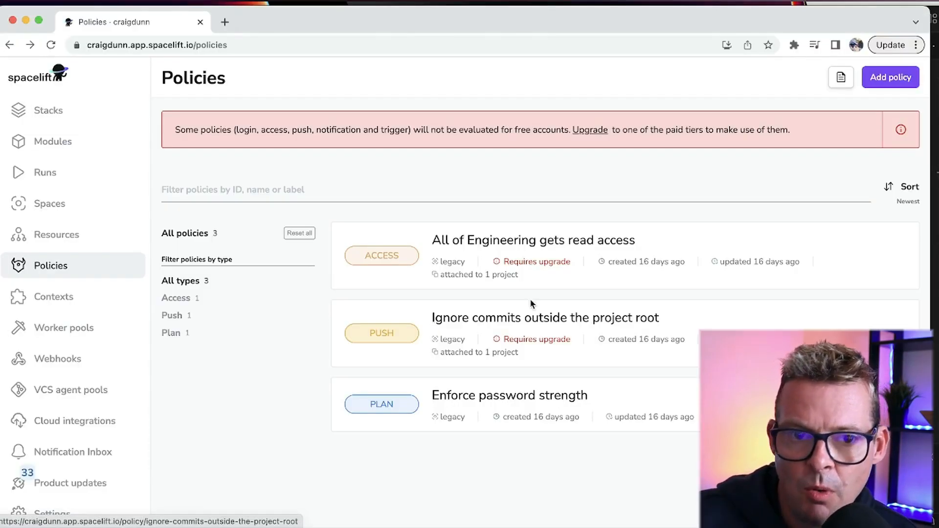
{"action": "left_click", "coordinate": [879, 77]}
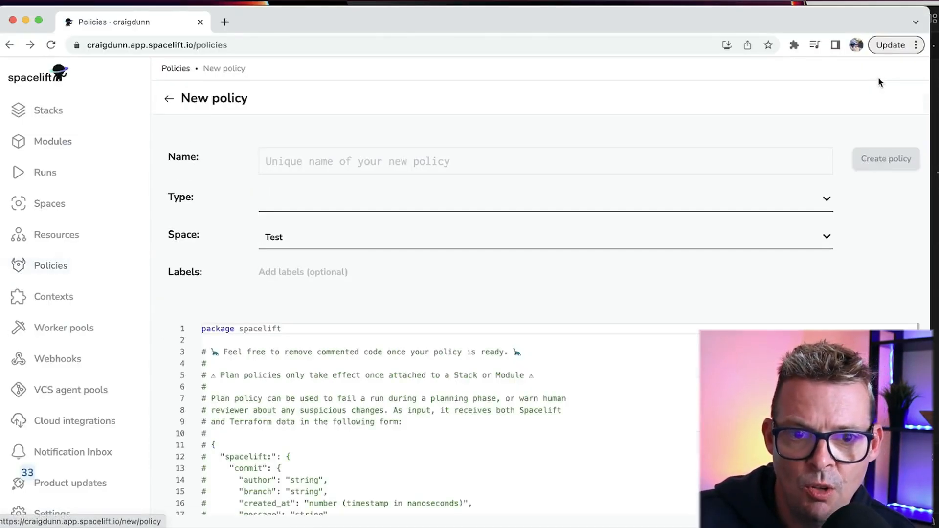
{"action": "left_click", "coordinate": [409, 155]}
{"action": "type", "text": "Check port number"}
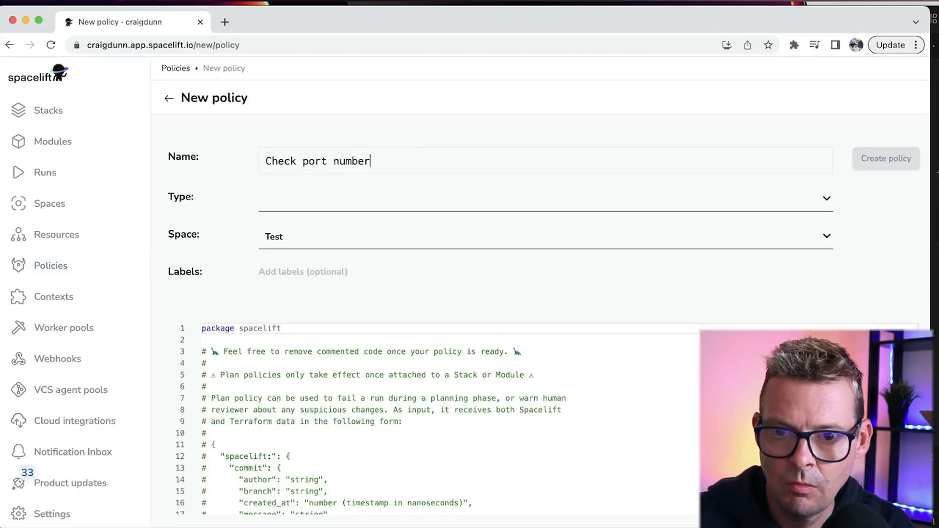
{"action": "left_click", "coordinate": [828, 200]}
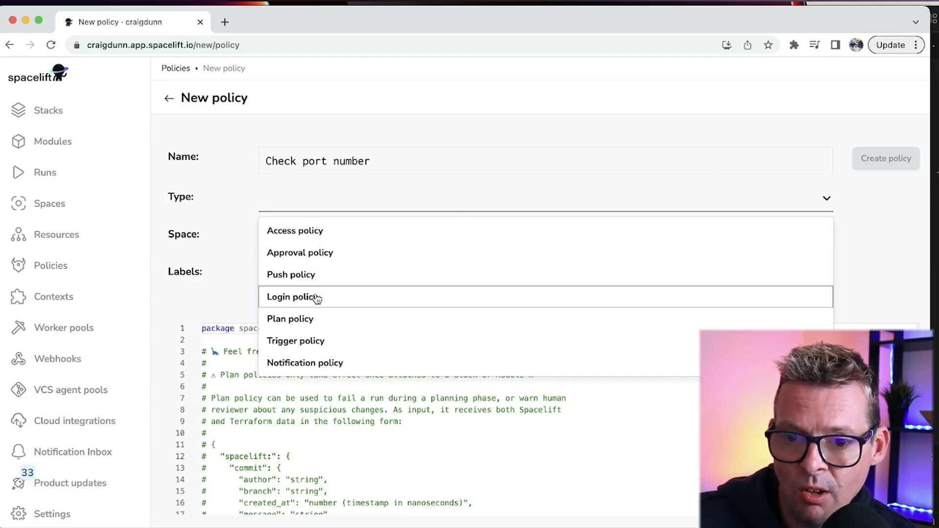
{"action": "left_click", "coordinate": [307, 324]}
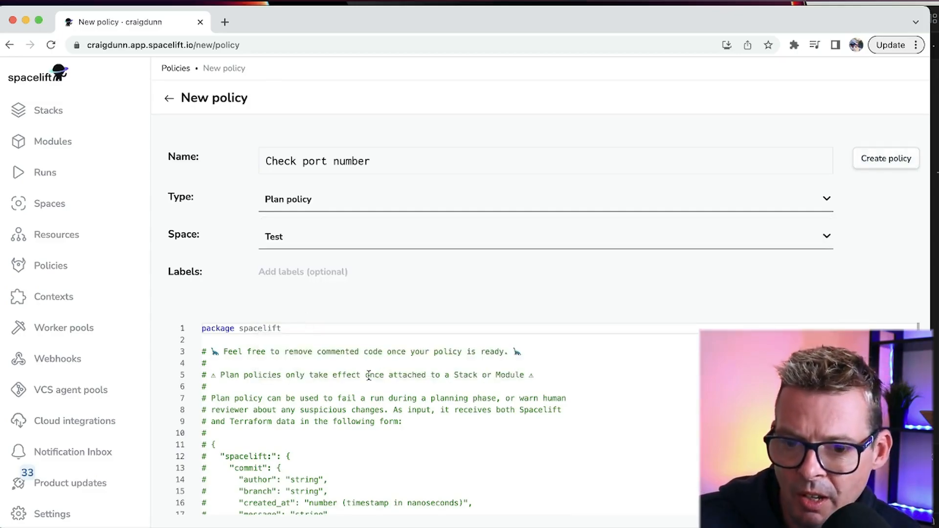
Replace the commented template below the package line with an empty deny rule carrying the message "Illegal port number"
{"action": "scroll", "coordinate": [365, 384], "scroll_direction": "down", "scroll_amount": 10}
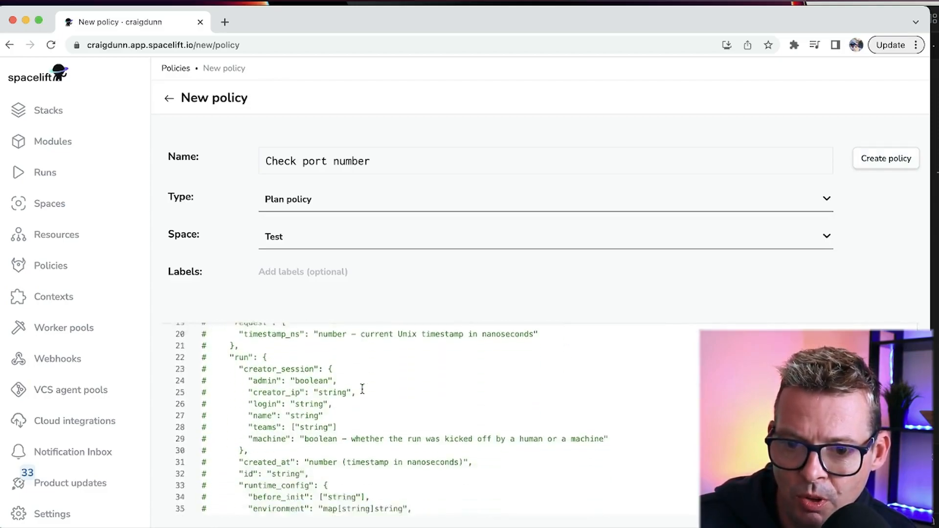
{"action": "scroll", "coordinate": [362, 388], "scroll_direction": "down", "scroll_amount": 12}
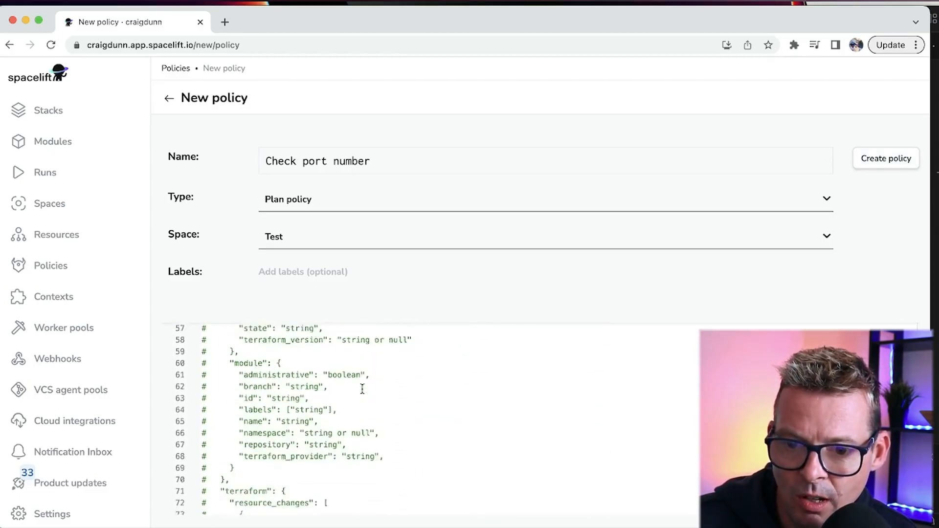
{"action": "scroll", "coordinate": [362, 389], "scroll_direction": "down", "scroll_amount": 13}
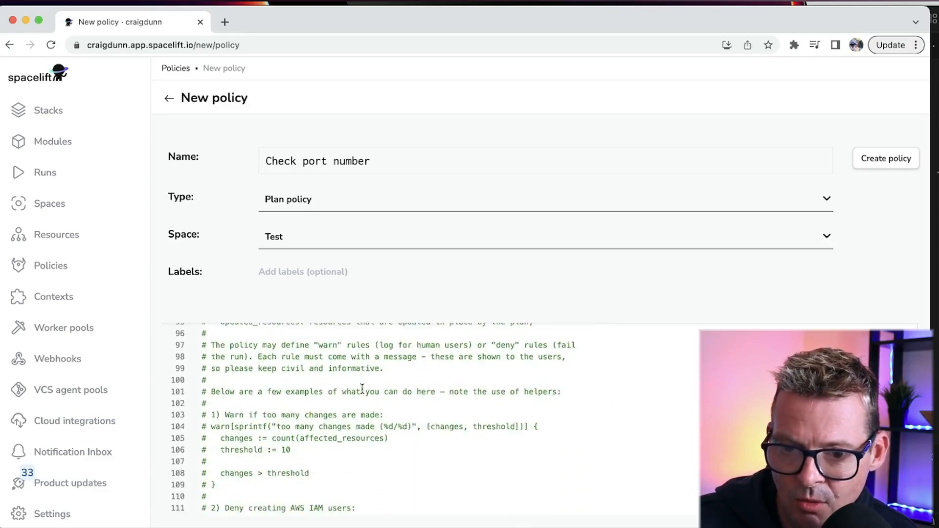
{"action": "scroll", "coordinate": [363, 389], "scroll_direction": "down", "scroll_amount": 2}
{"action": "scroll", "coordinate": [361, 388], "scroll_direction": "up", "scroll_amount": 20}
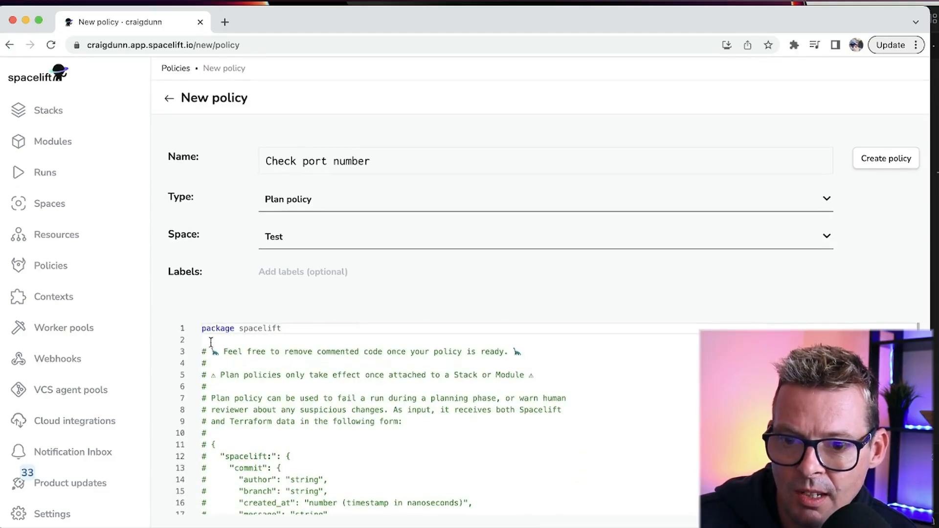
{"action": "left_click_drag", "start_coordinate": [210, 342], "coordinate": [202, 509]}
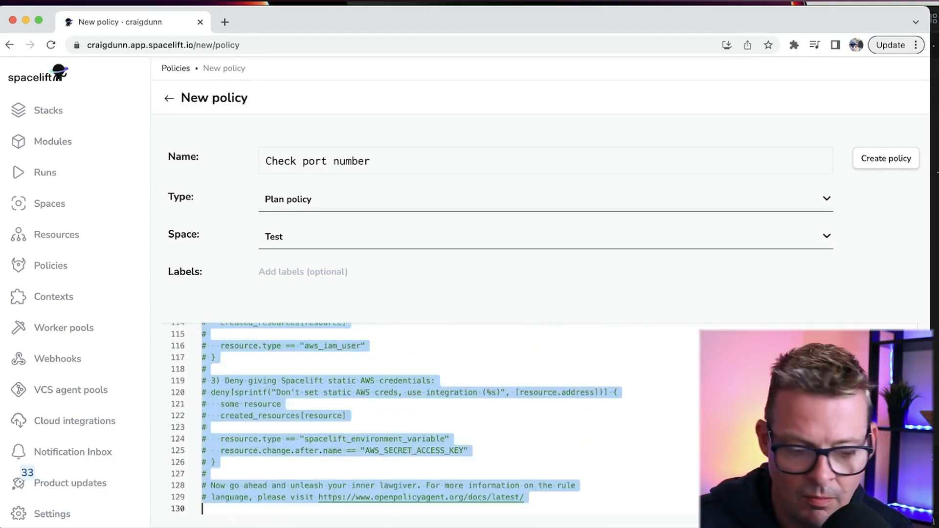
{"action": "key", "text": "BackSpace"}
{"action": "key", "text": "Return"}
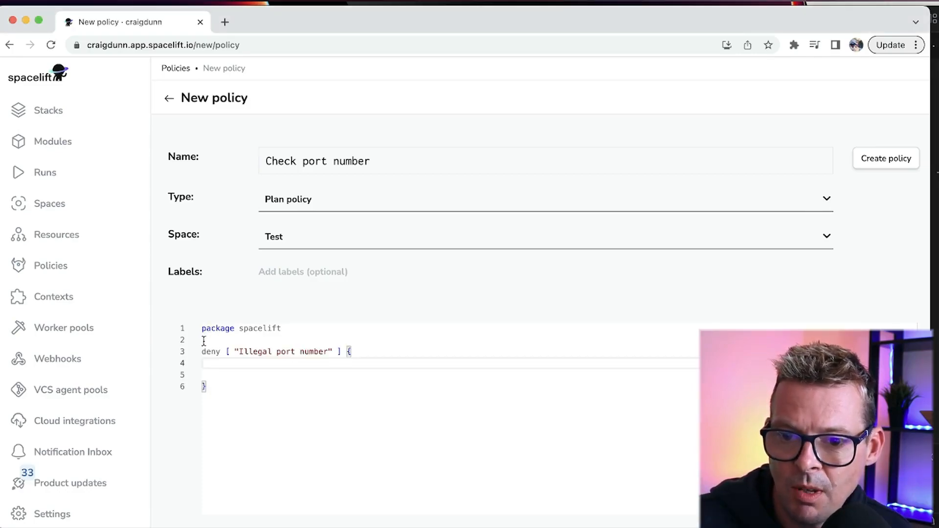
Define resources in the deny rule as the entries of input.terraform.resource_changes[_] whose type is "aws_security_group"
{"action": "double_click", "coordinate": [205, 353]}
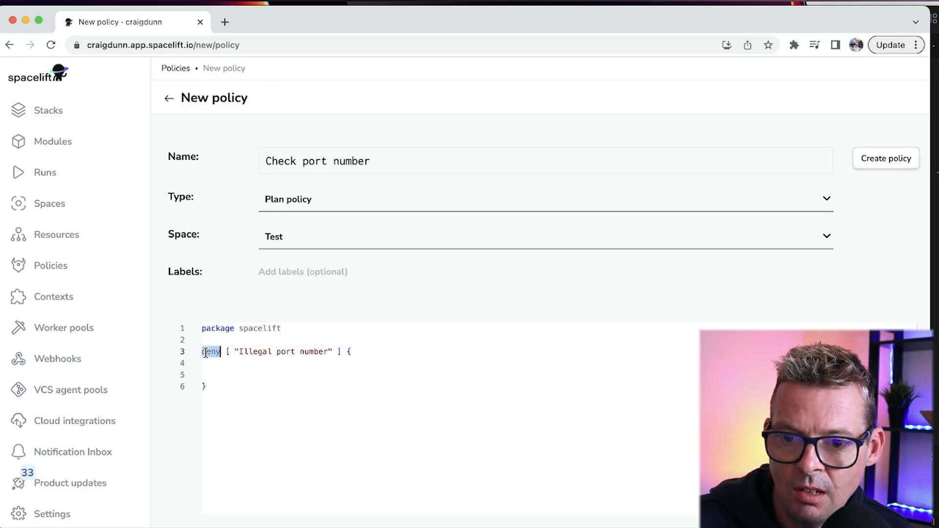
{"action": "left_click_drag", "start_coordinate": [231, 354], "coordinate": [331, 356]}
{"action": "left_click", "coordinate": [351, 352]}
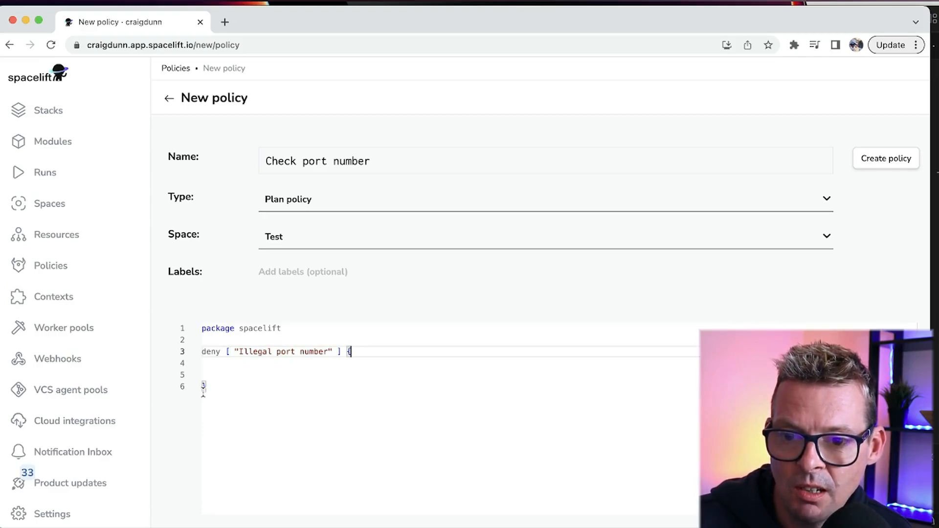
{"action": "left_click", "coordinate": [230, 372]}
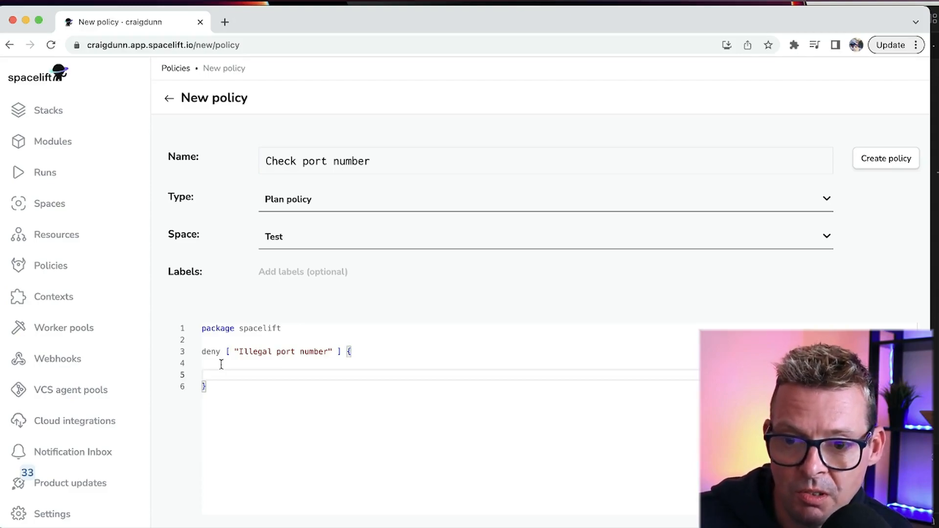
{"action": "type", "text": "resources := [ changes |   changes := input.terraform.resource_changes[_]   changes.type == \"aws_security_group\" ]"}
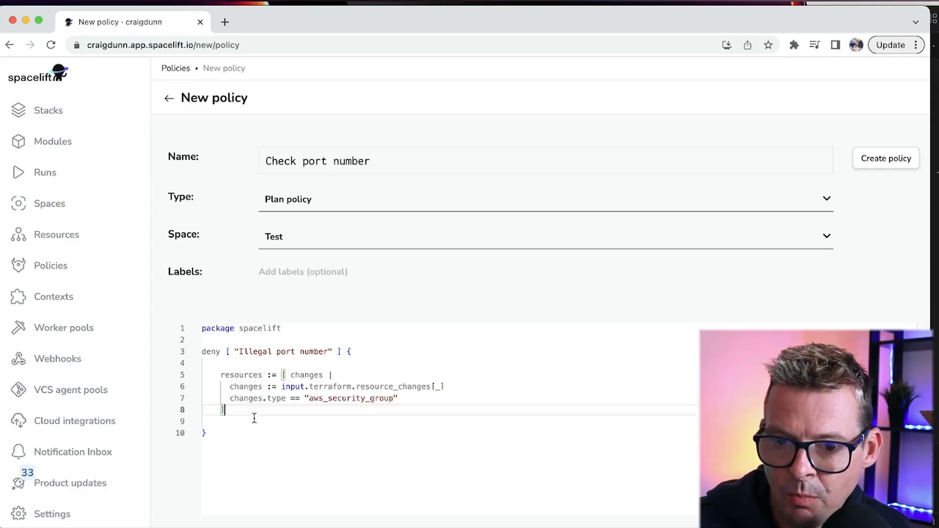
{"action": "key", "text": "Return"}
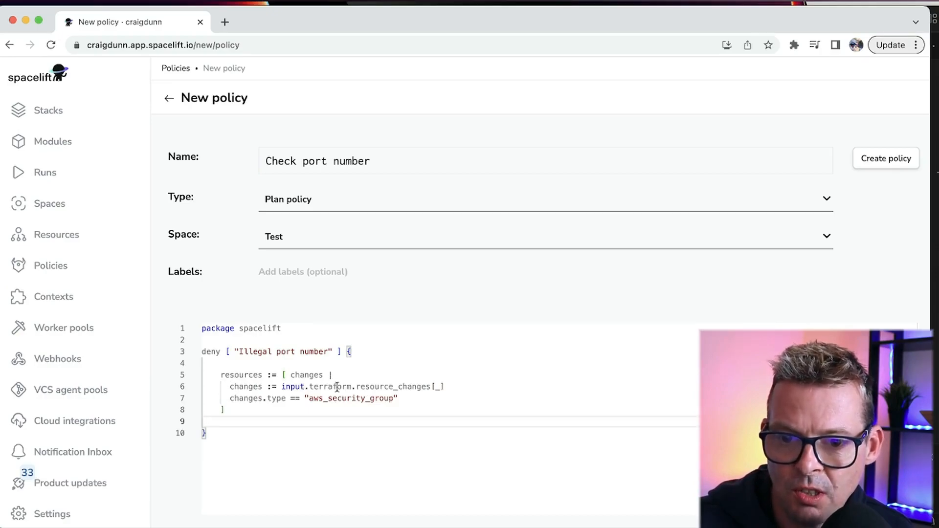
Add the line resource = resources[_] below the resources definition in the deny rule
{"action": "left_click_drag", "start_coordinate": [309, 398], "coordinate": [394, 399]}
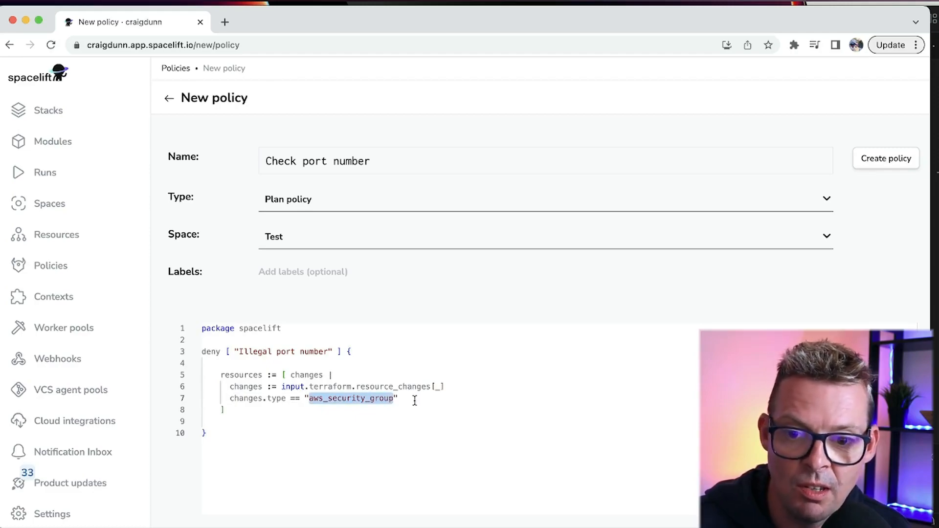
{"action": "left_click", "coordinate": [415, 400]}
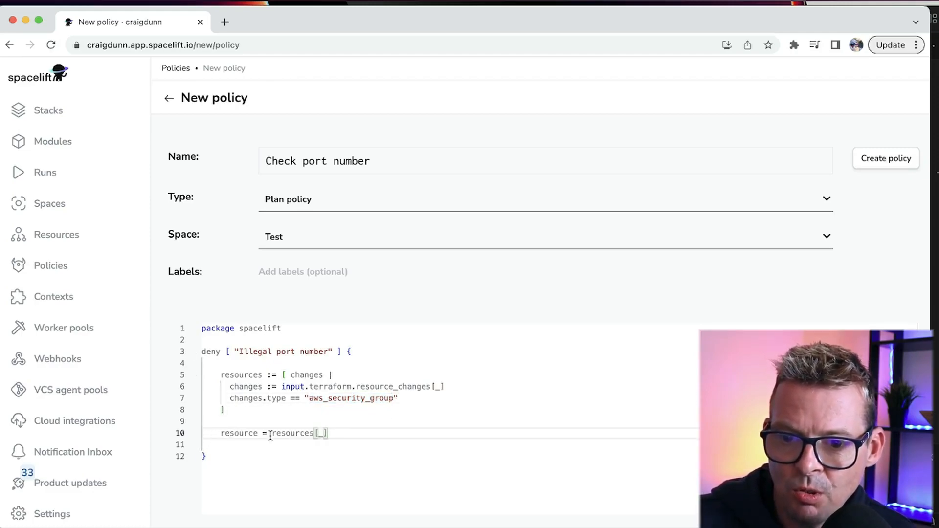
{"action": "left_click_drag", "start_coordinate": [271, 433], "coordinate": [325, 432]}
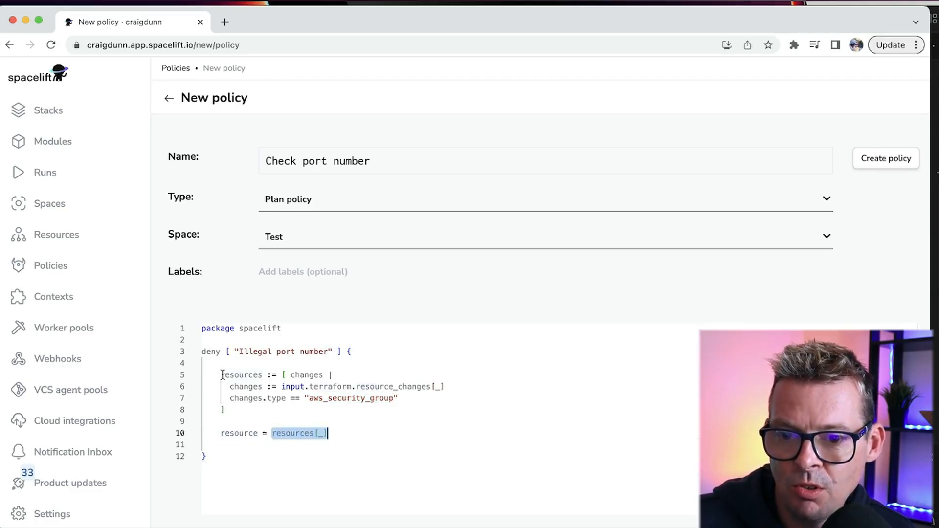
Add an any([...]) condition below the resource line checking resource.change.after.ingress[_].from_port != 22 and resource.change.after.ingress[_].to_port != 22
{"action": "left_click_drag", "start_coordinate": [222, 375], "coordinate": [276, 409]}
{"action": "left_click", "coordinate": [327, 433]}
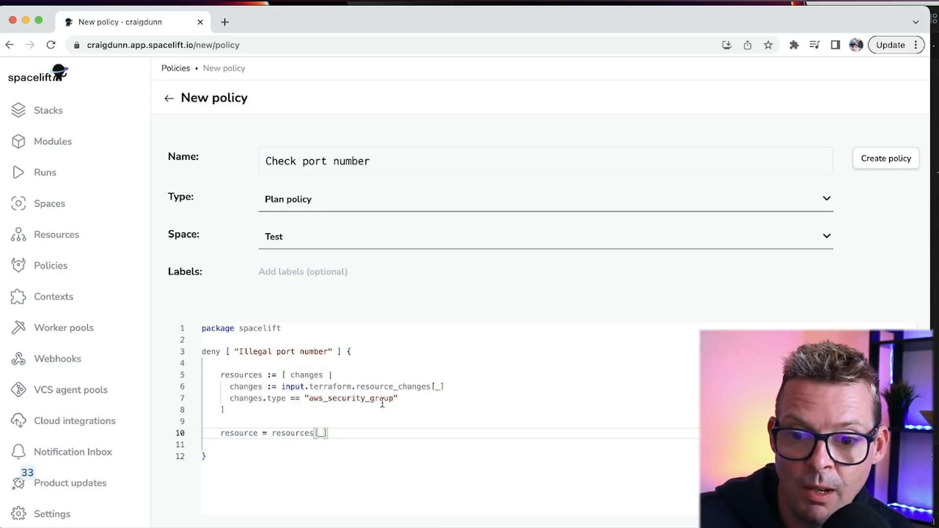
{"action": "key", "text": "Return"}
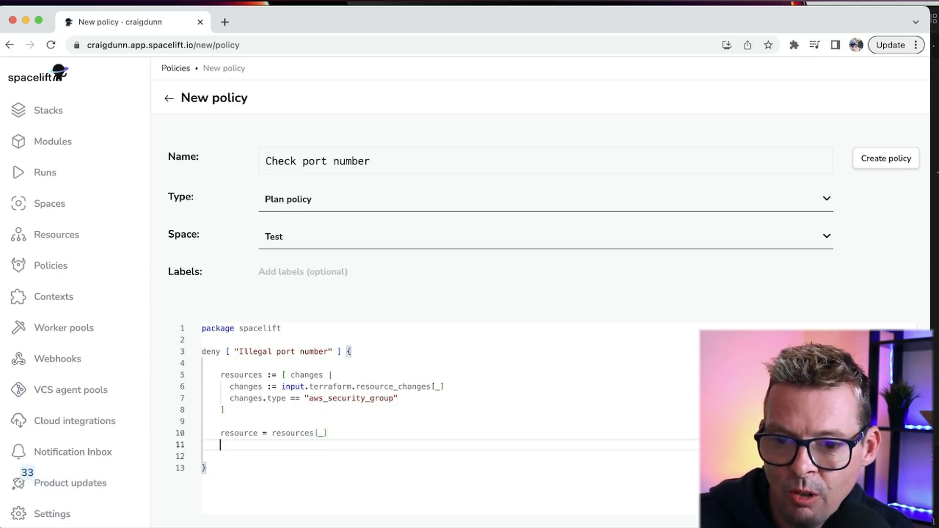
{"action": "key", "text": "Return"}
{"action": "type", "text": "any([   resource.change.after.ingress[_].from_port != 22,   resource.change.after.ingress[_].to_port != 22 ])"}
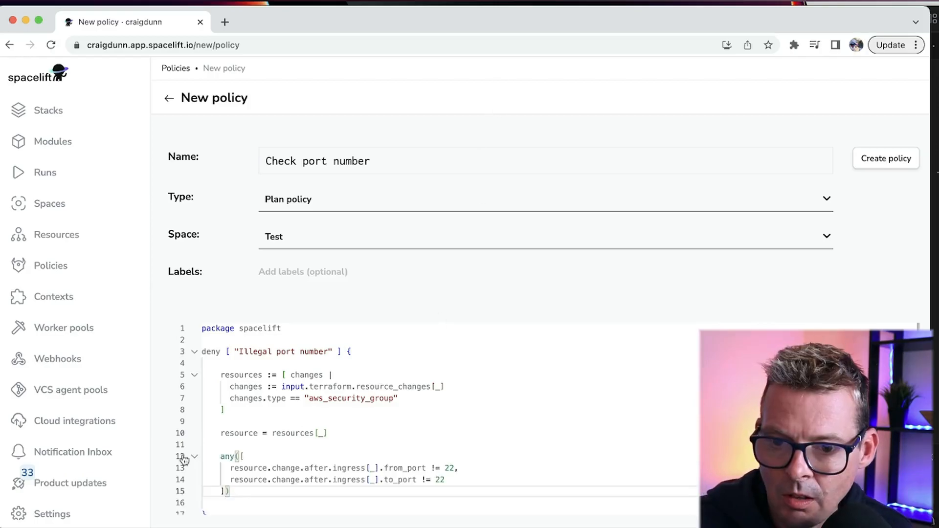
Review the deny rule's ingress from_port and to_port checks together with its "Illegal port number" message
{"action": "scroll", "coordinate": [248, 440], "scroll_direction": "down", "scroll_amount": 1}
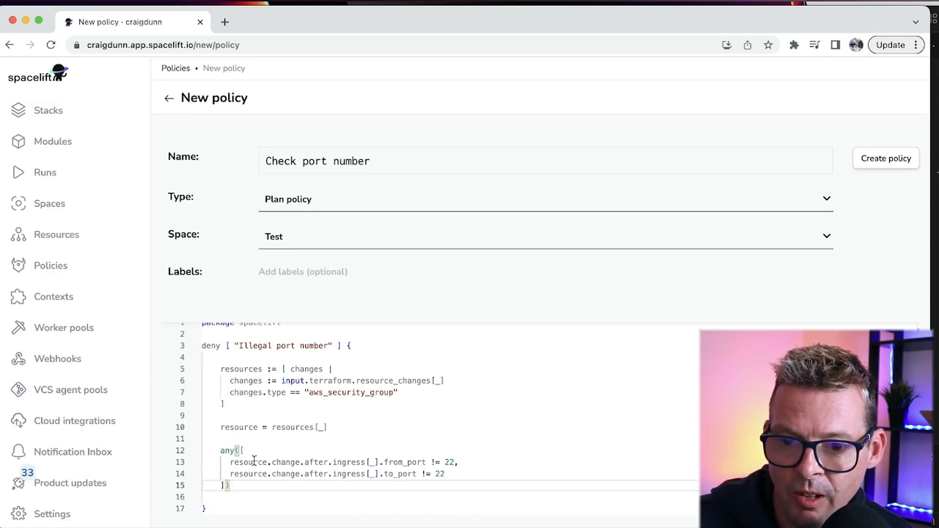
{"action": "double_click", "coordinate": [234, 462]}
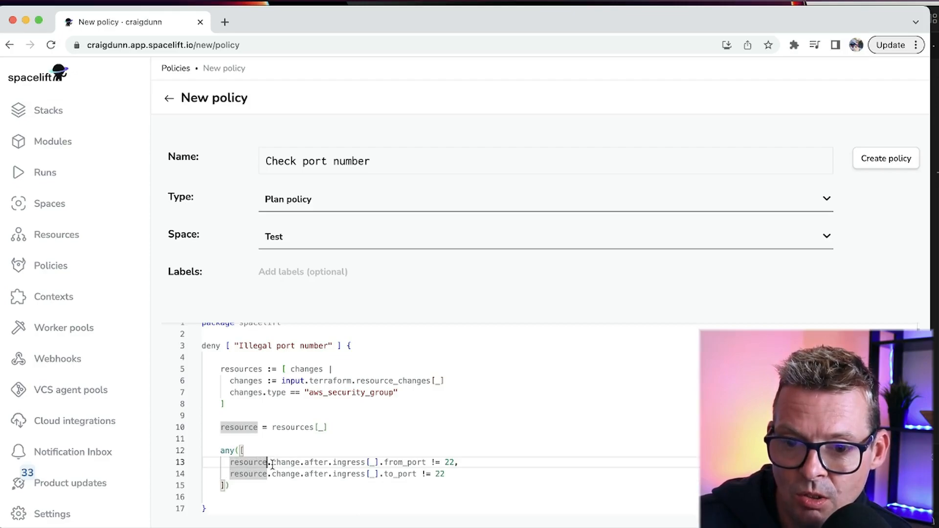
{"action": "left_click_drag", "start_coordinate": [273, 465], "coordinate": [364, 464]}
{"action": "left_click", "coordinate": [347, 463]}
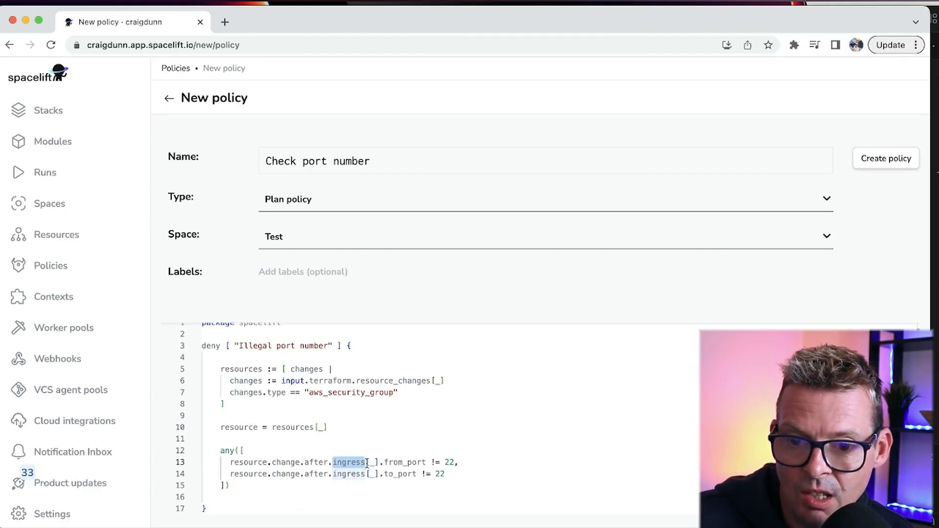
{"action": "double_click", "coordinate": [402, 462]}
{"action": "left_click", "coordinate": [450, 462]}
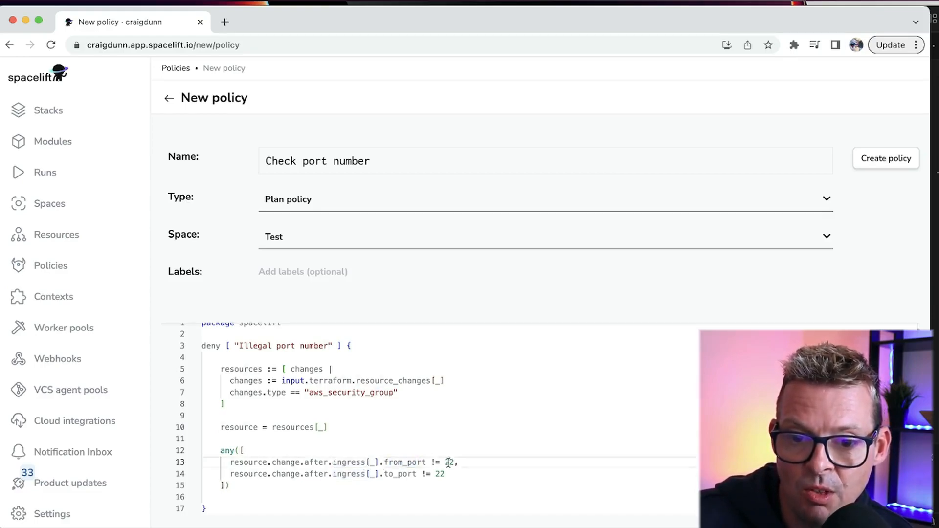
{"action": "double_click", "coordinate": [389, 474]}
{"action": "left_click", "coordinate": [405, 485]}
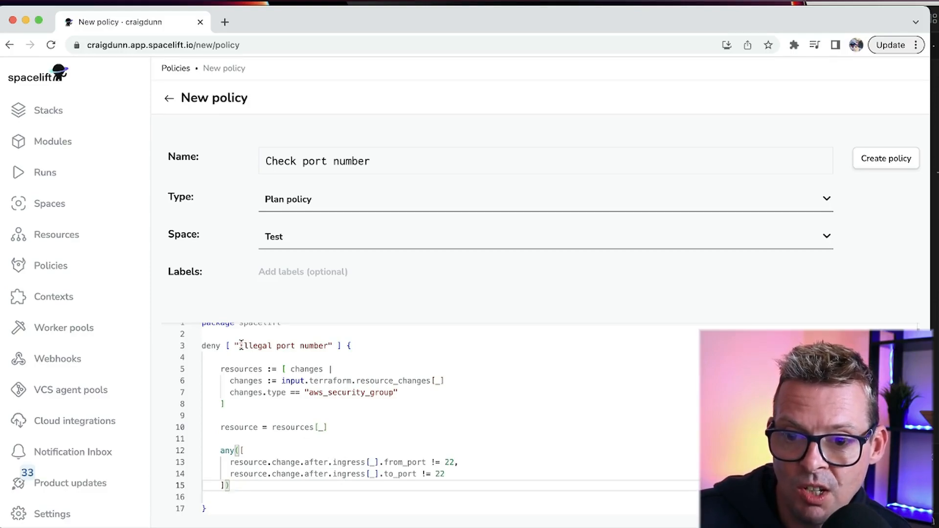
{"action": "left_click_drag", "start_coordinate": [240, 346], "coordinate": [310, 348]}
{"action": "left_click", "coordinate": [286, 369]}
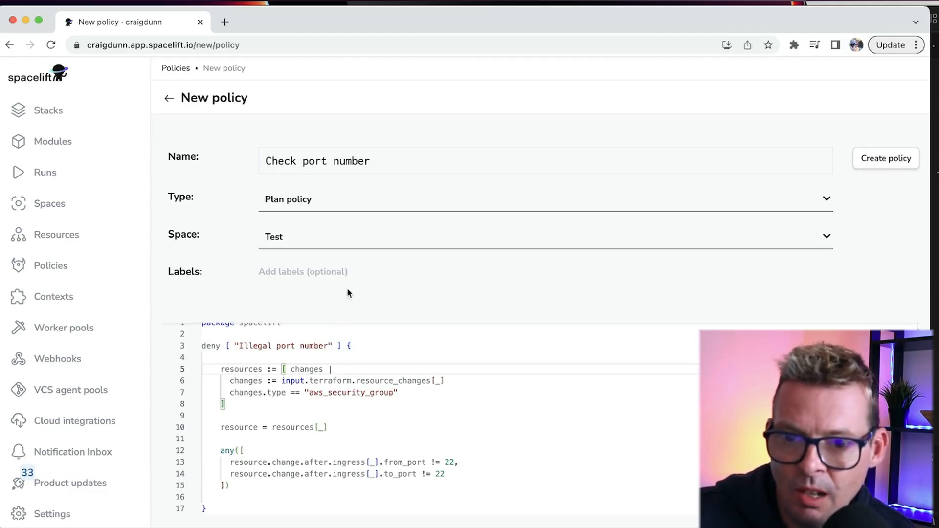
Create the "Check port number" policy and attach it to the tfdemo stack
{"action": "left_click", "coordinate": [876, 163]}
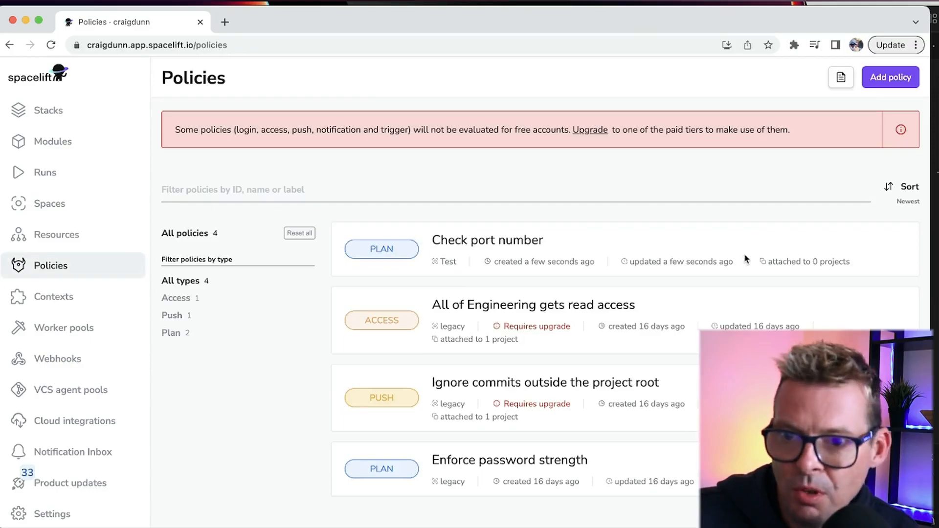
{"action": "left_click", "coordinate": [37, 119]}
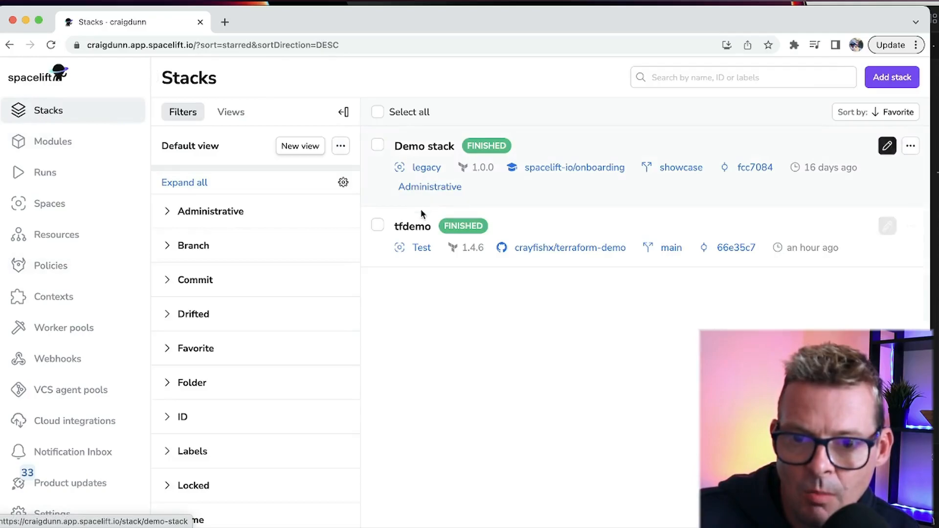
{"action": "left_click", "coordinate": [410, 227]}
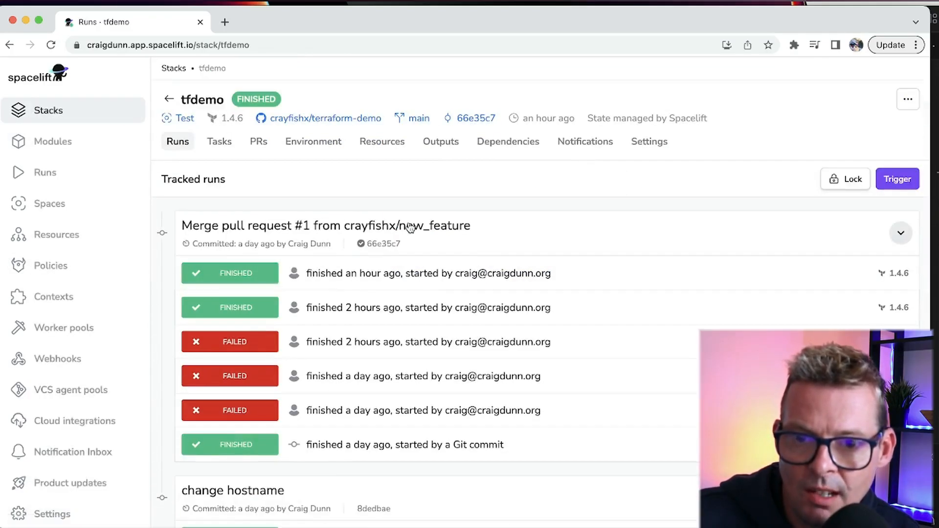
{"action": "left_click", "coordinate": [632, 147]}
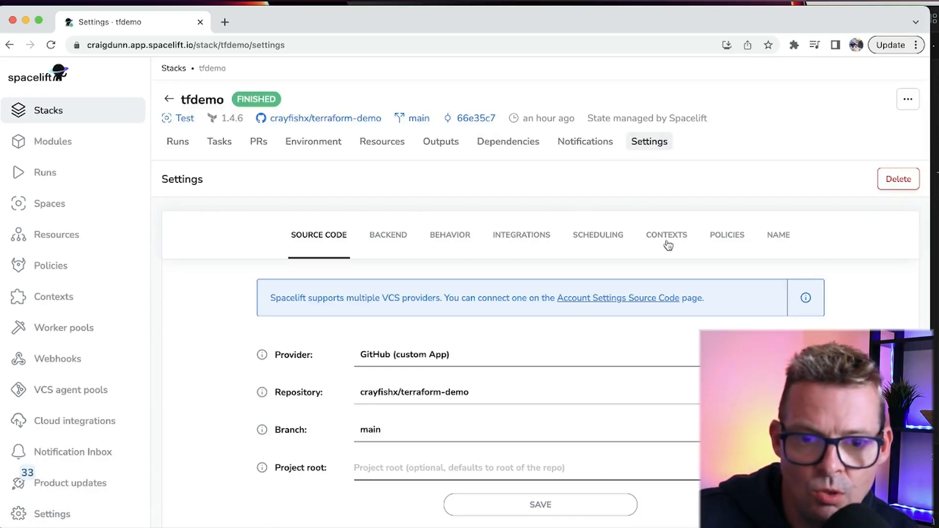
{"action": "left_click", "coordinate": [727, 238]}
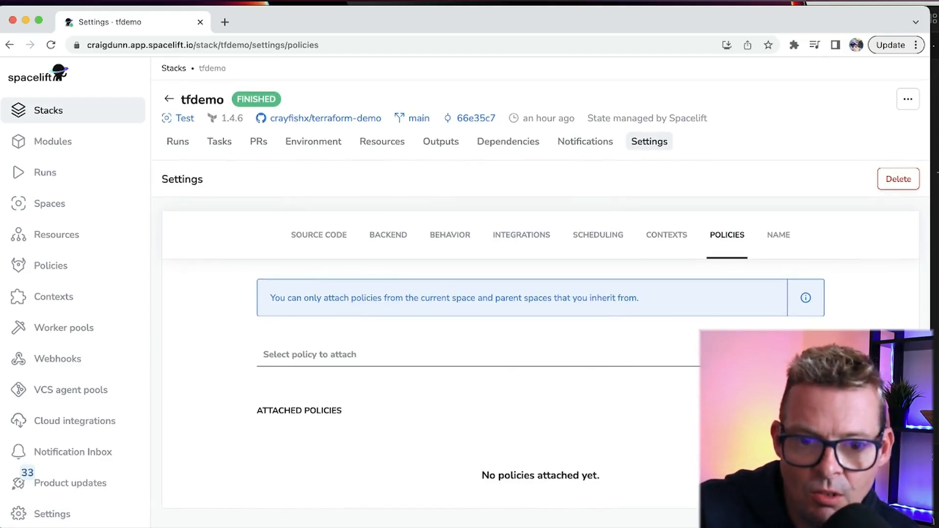
{"action": "left_click", "coordinate": [810, 355]}
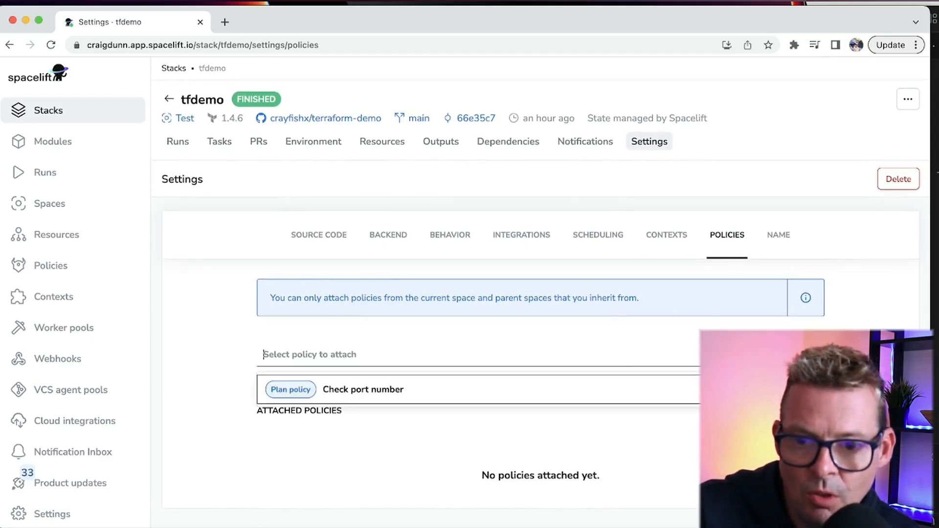
{"action": "left_click", "coordinate": [356, 393]}
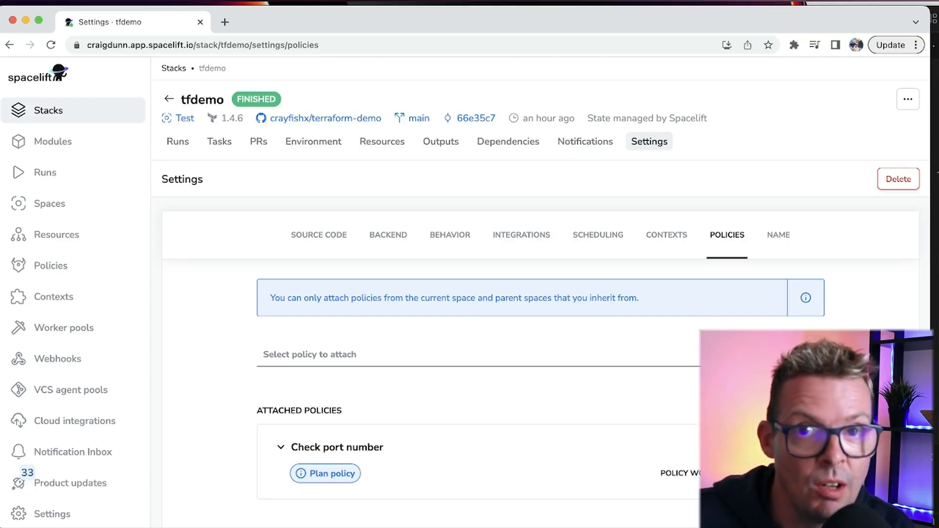
Switch to VS Code and create and check out a new git branch named change_network in the terminal
{"action": "type", "text": "git"}
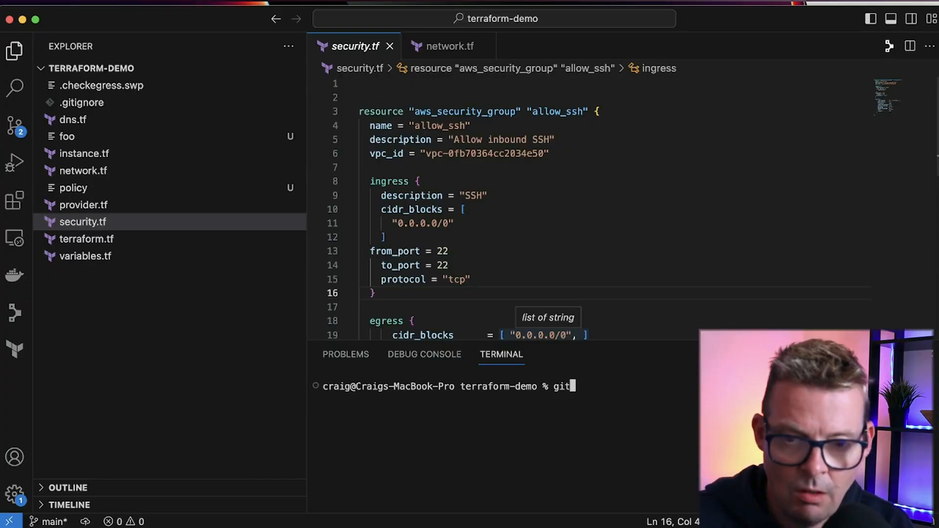
{"action": "type", "text": " checkout -b"}
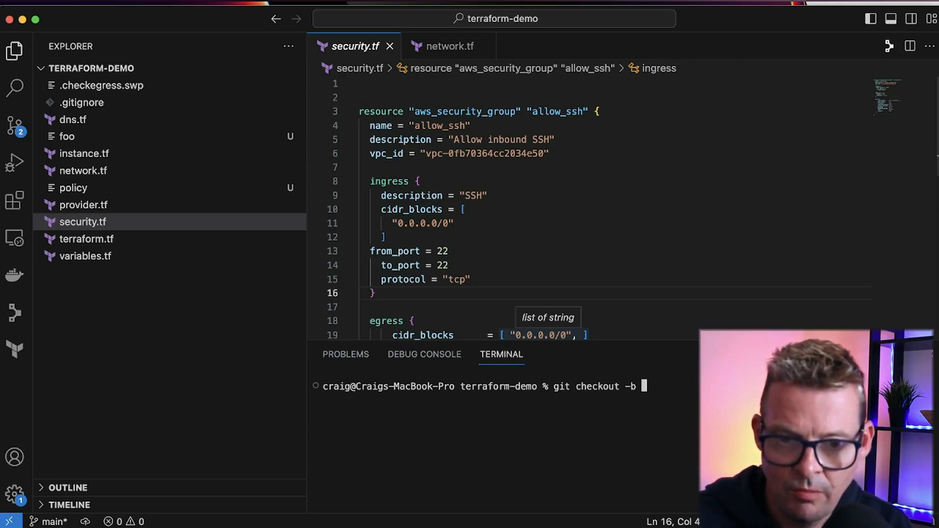
{"action": "type", "text": " change_network"}
{"action": "key", "text": "Return"}
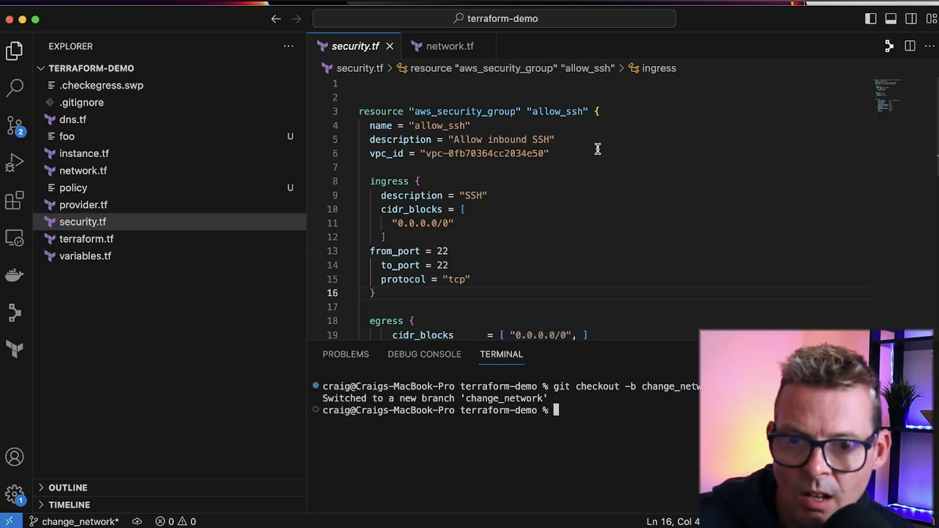
In security.tf, indent the ingress block's from_port line, set to_port to 8080 and save the file
{"action": "scroll", "coordinate": [621, 135], "scroll_direction": "down", "scroll_amount": 5}
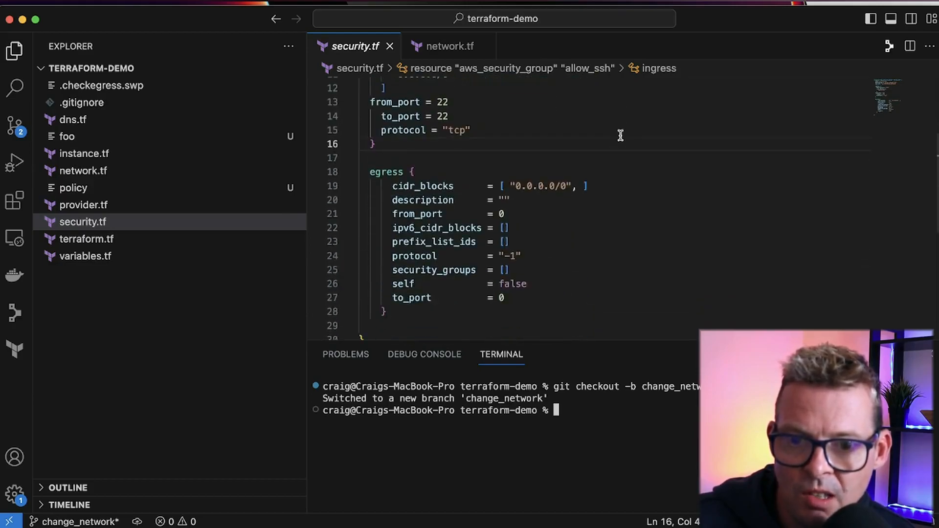
{"action": "scroll", "coordinate": [620, 136], "scroll_direction": "down", "scroll_amount": 2}
{"action": "scroll", "coordinate": [621, 135], "scroll_direction": "up", "scroll_amount": 5}
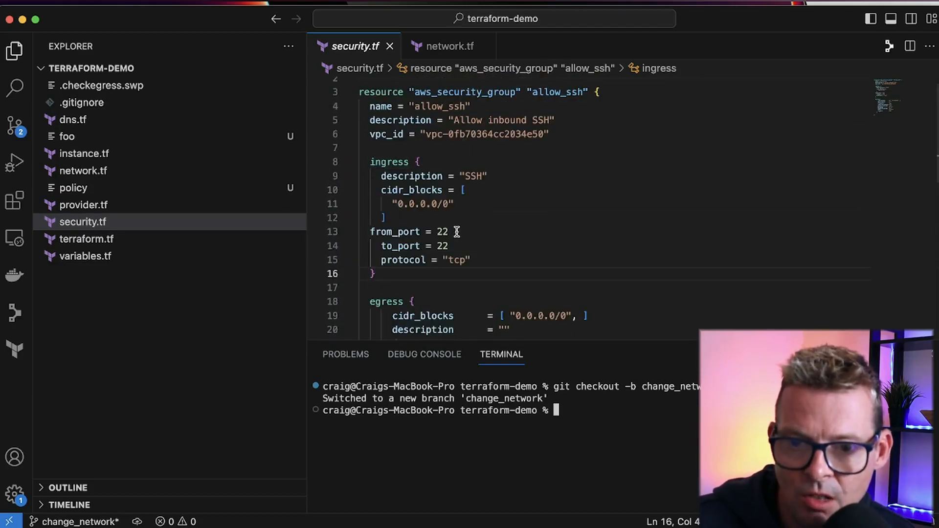
{"action": "left_click", "coordinate": [370, 231]}
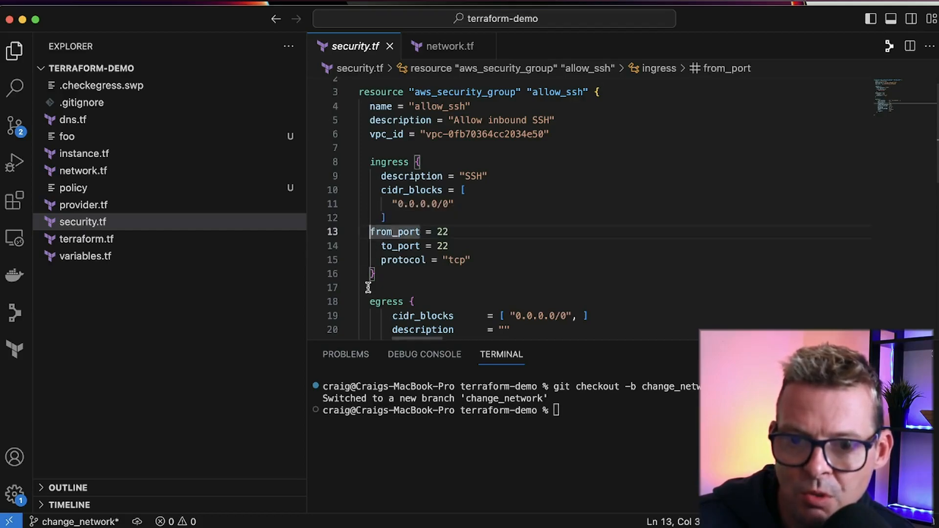
{"action": "key", "text": "Tab"}
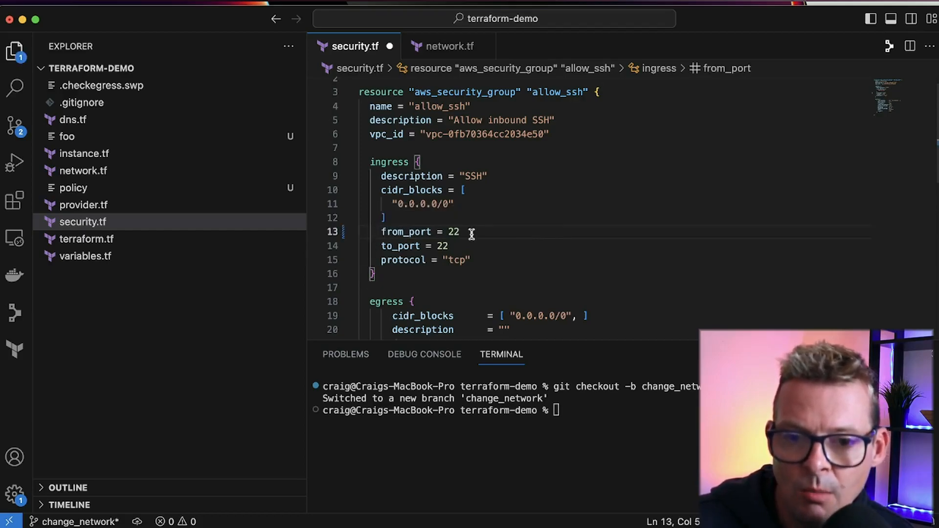
{"action": "double_click", "coordinate": [443, 246]}
{"action": "type", "text": "8080"}
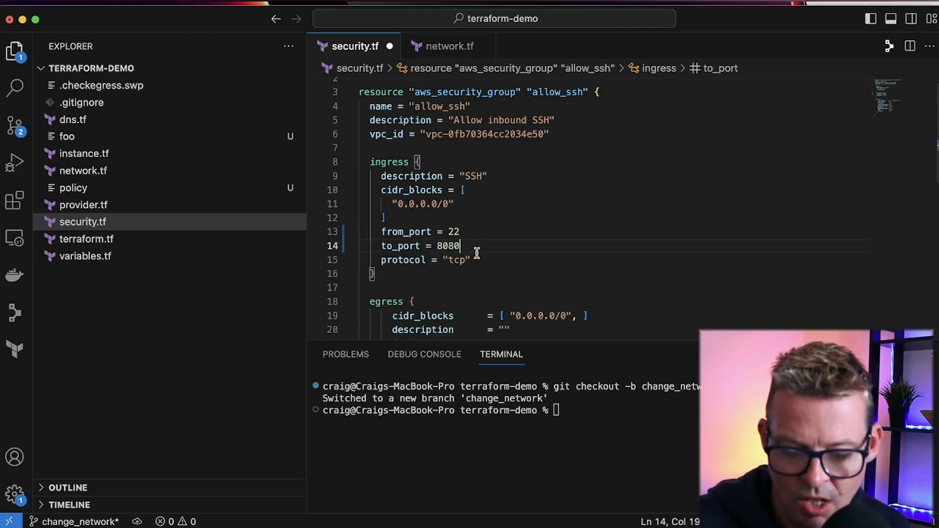
{"action": "key", "text": "super+s"}
{"action": "left_click", "coordinate": [557, 443]}
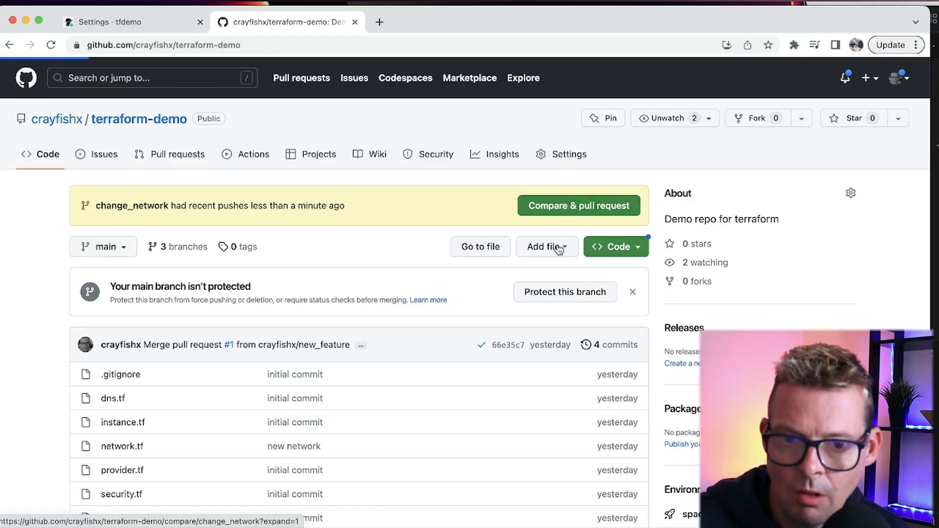
On GitHub, create the "changed port" pull request from the change_network branch into main in terraform-demo
{"action": "left_click", "coordinate": [577, 206]}
{"action": "scroll", "coordinate": [526, 382], "scroll_direction": "down", "scroll_amount": 3}
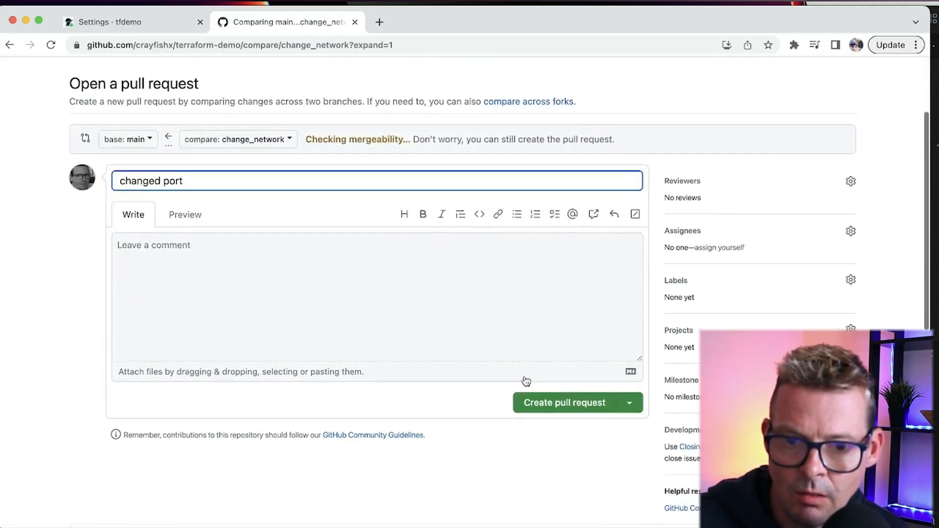
{"action": "left_click", "coordinate": [544, 403]}
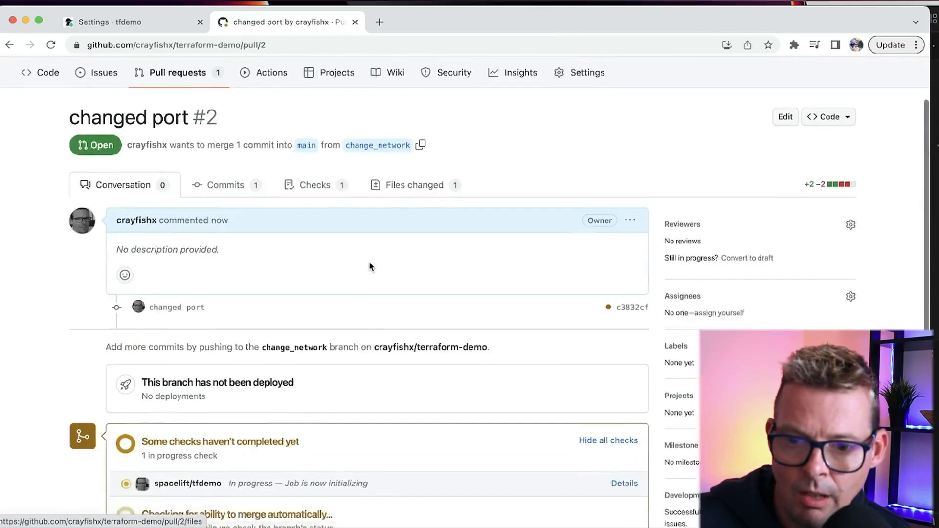
Open the pull request's spacelift/tfdemo check and view the details of its run on Spacelift
{"action": "scroll", "coordinate": [369, 261], "scroll_direction": "down", "scroll_amount": 2}
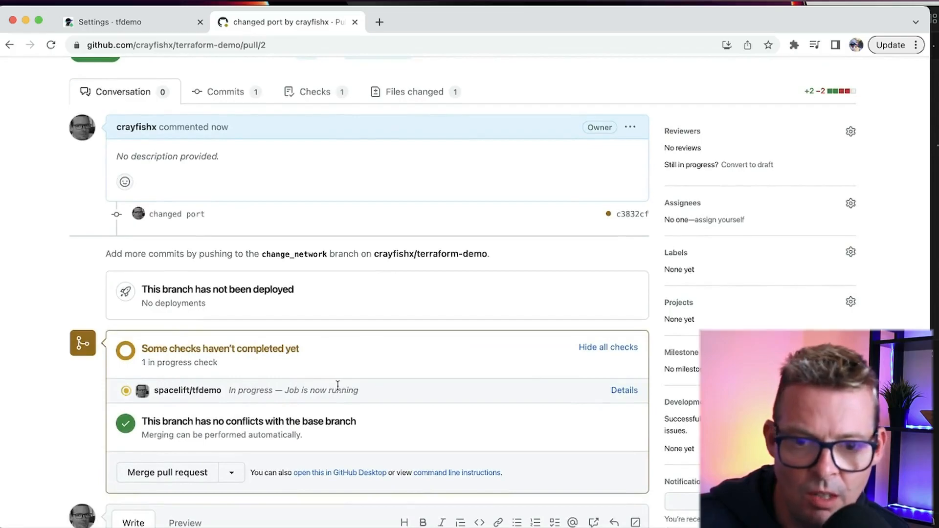
{"action": "left_click", "coordinate": [621, 390]}
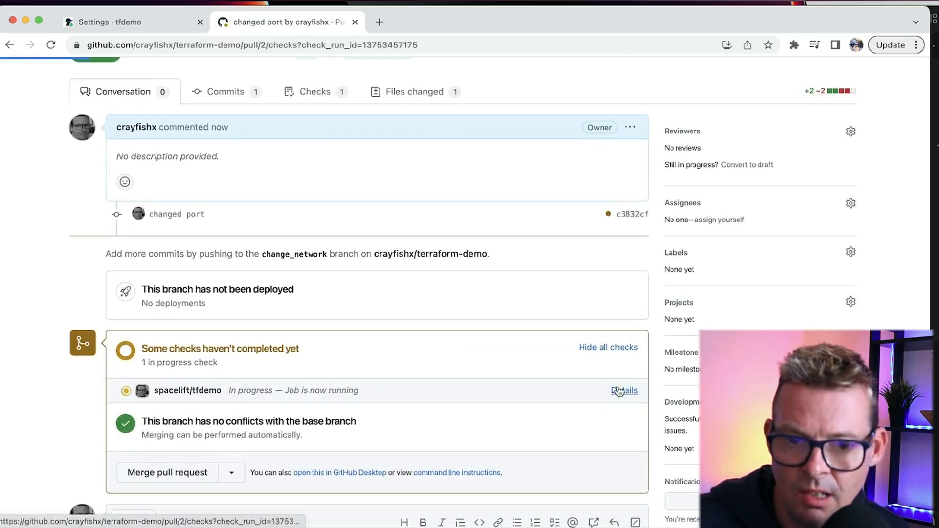
{"action": "left_click", "coordinate": [61, 378]}
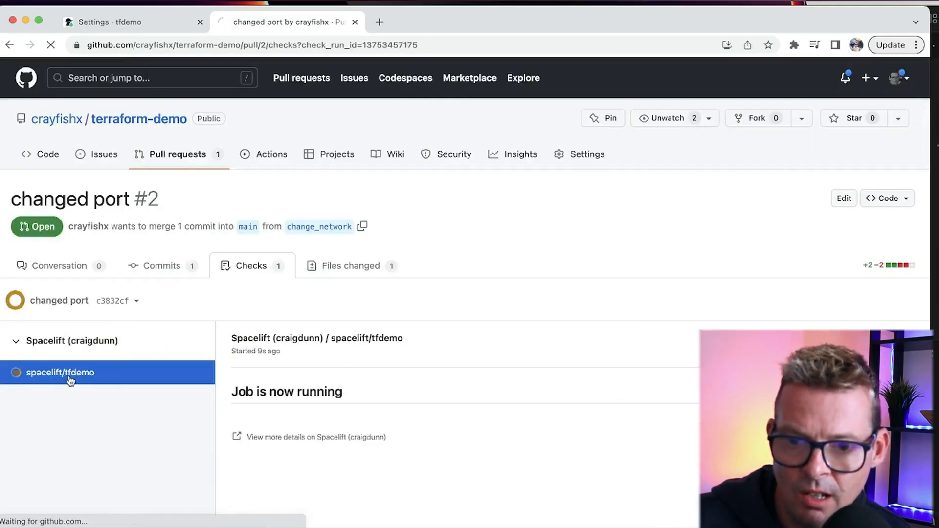
{"action": "left_click", "coordinate": [266, 438]}
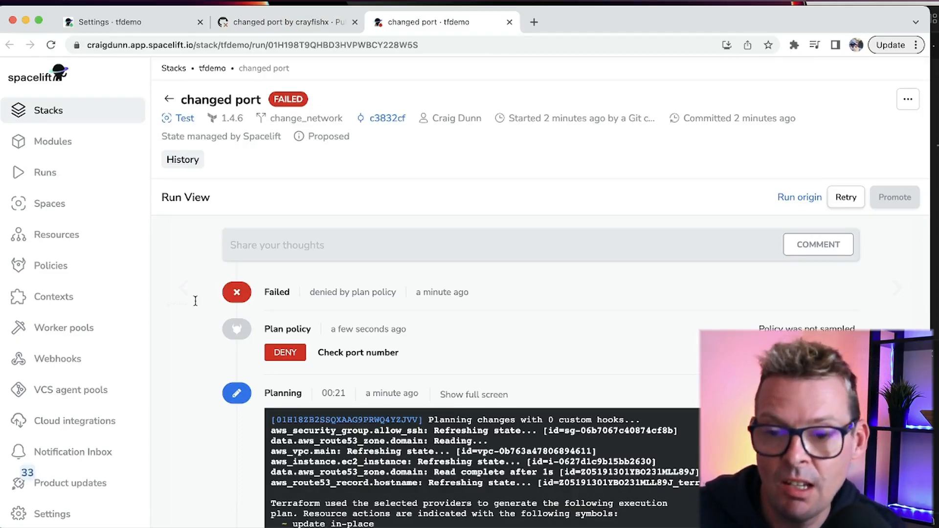
Return to VS Code, set the ingress to_port in security.tf to 22 and save the file
{"action": "key", "text": "super+Tab"}
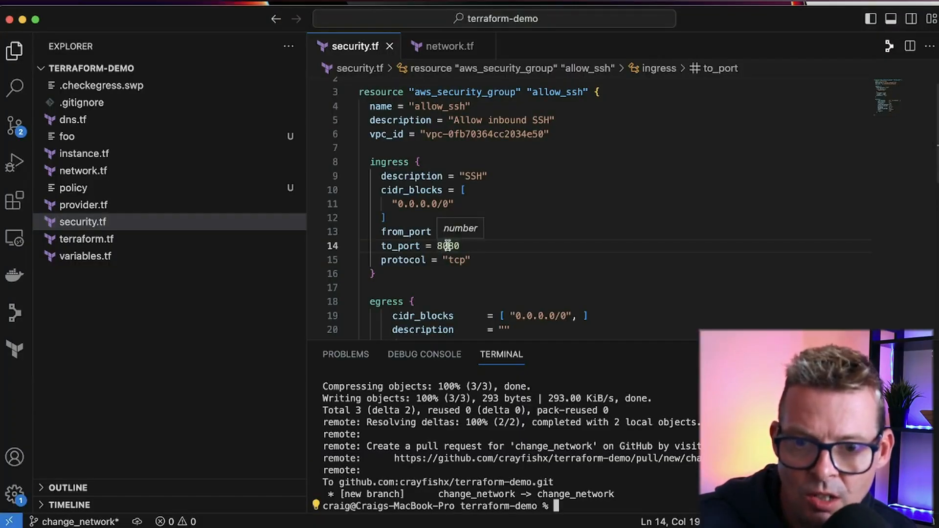
{"action": "double_click", "coordinate": [447, 246]}
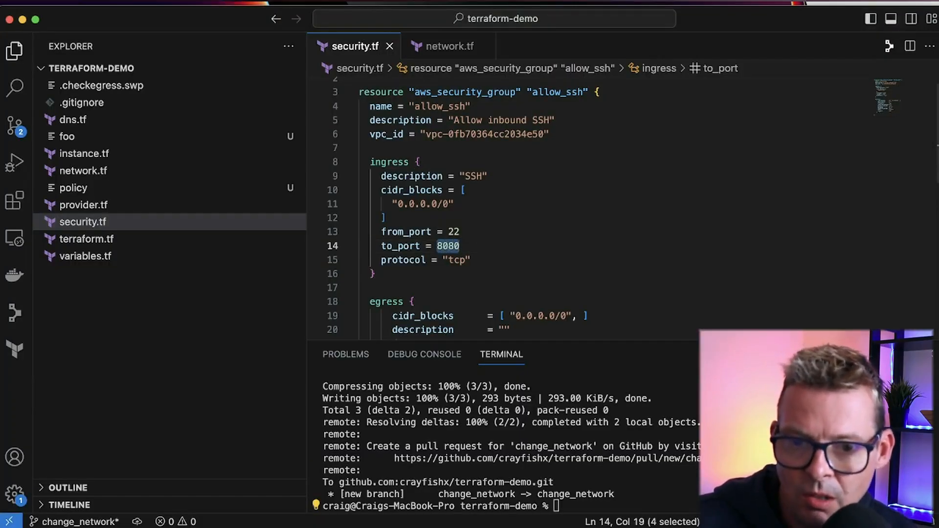
{"action": "type", "text": "22"}
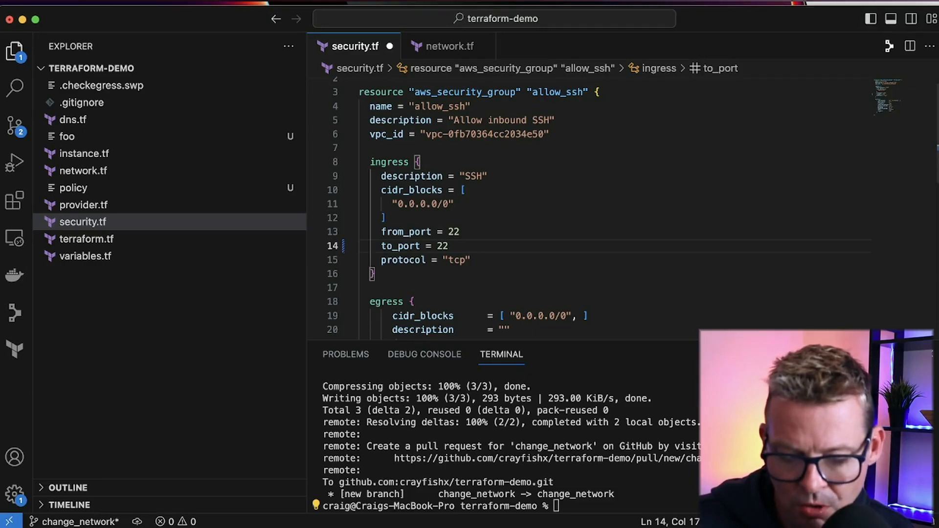
{"action": "key", "text": "super+s"}
{"action": "left_click", "coordinate": [510, 426]}
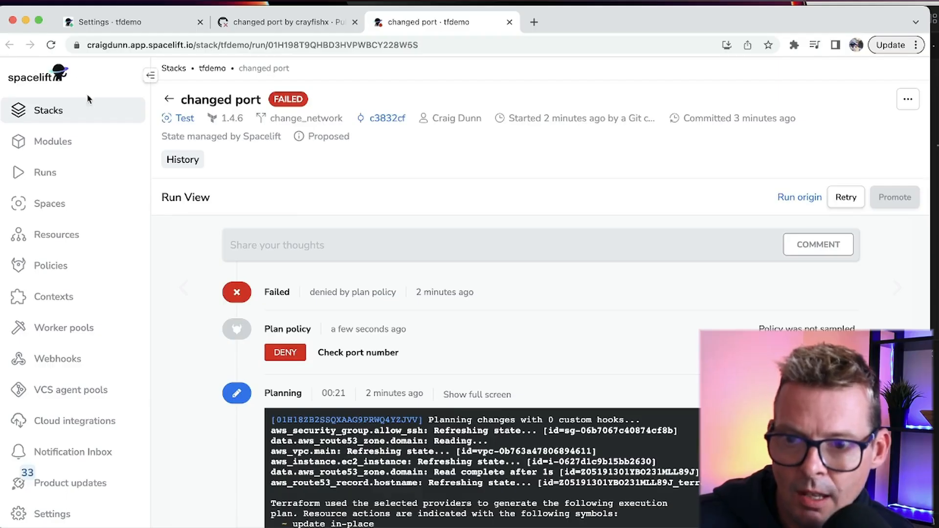
In Spacelift, open the newest "changed port" run from the tfdemo stack's pull requests and examine its Check port number policy result
{"action": "left_click", "coordinate": [42, 115]}
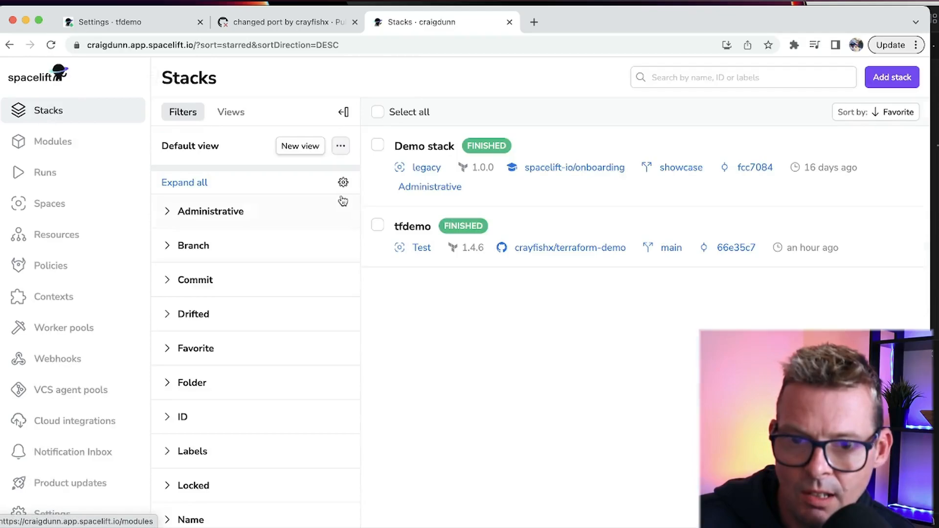
{"action": "left_click", "coordinate": [411, 225]}
{"action": "left_click", "coordinate": [259, 142]}
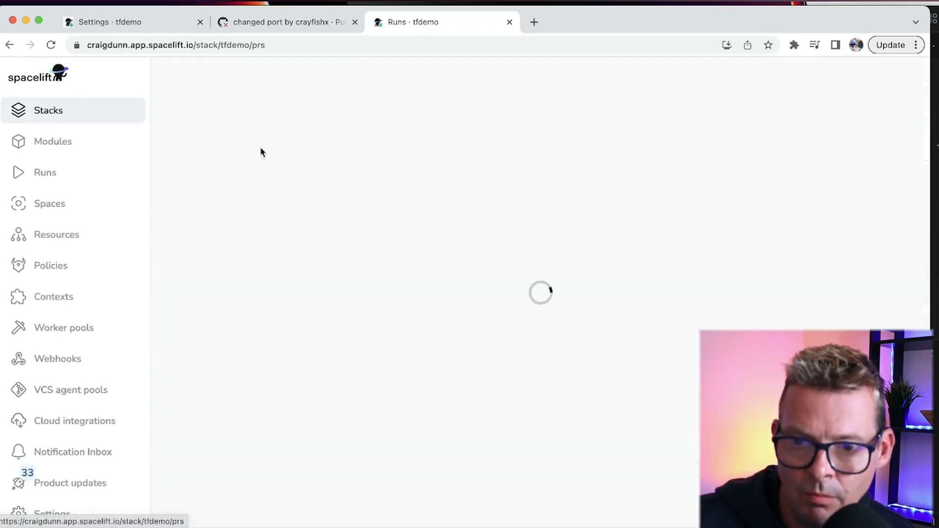
{"action": "left_click", "coordinate": [332, 241]}
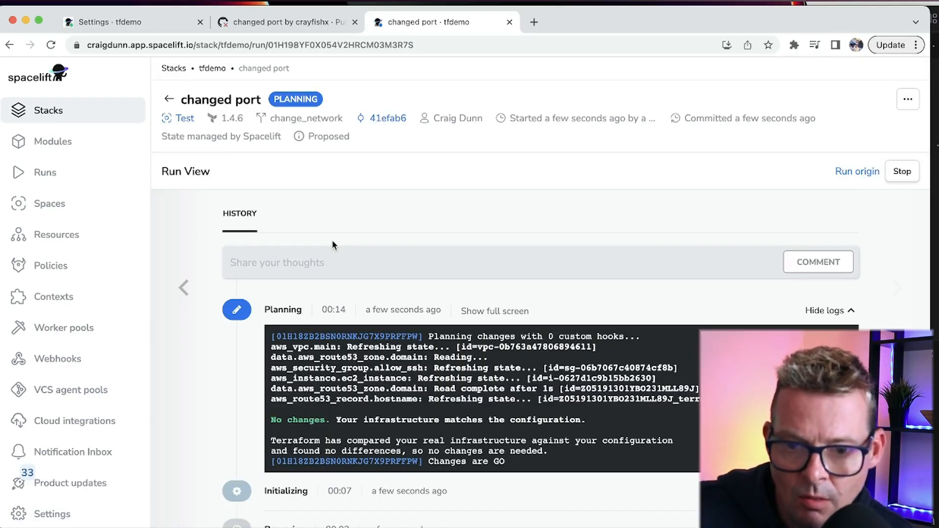
{"action": "scroll", "coordinate": [328, 254], "scroll_direction": "down", "scroll_amount": 4}
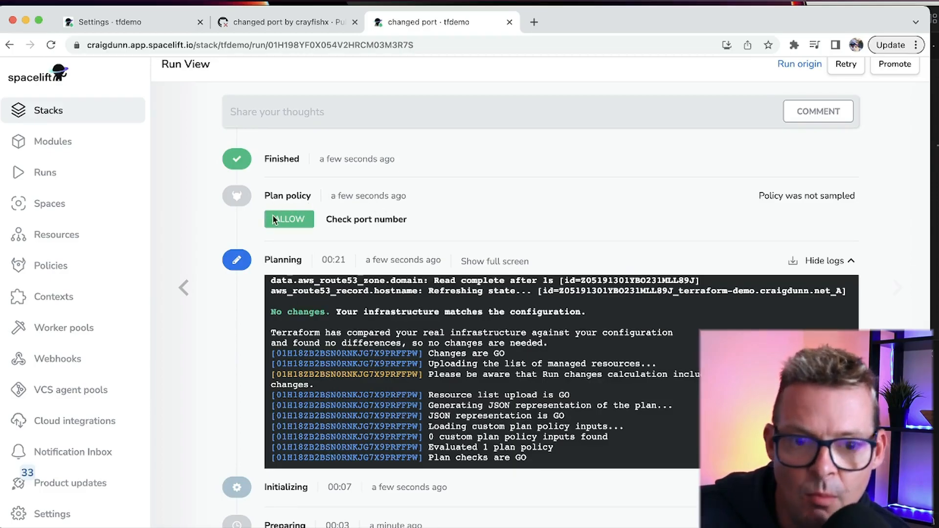
{"action": "scroll", "coordinate": [628, 219], "scroll_direction": "up", "scroll_amount": 3}
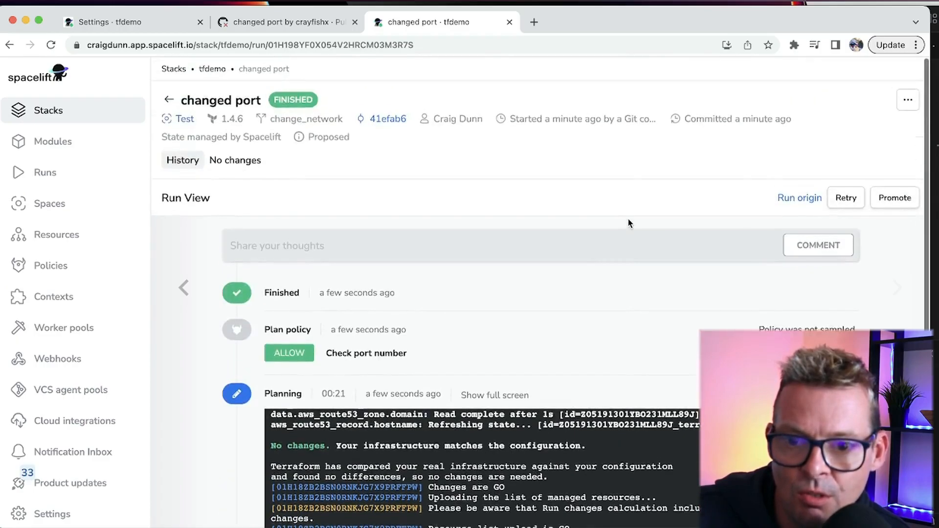
Switch to GitHub, reopen the "changed port" pull request in terraform-demo and review its checks
{"action": "left_click", "coordinate": [289, 22]}
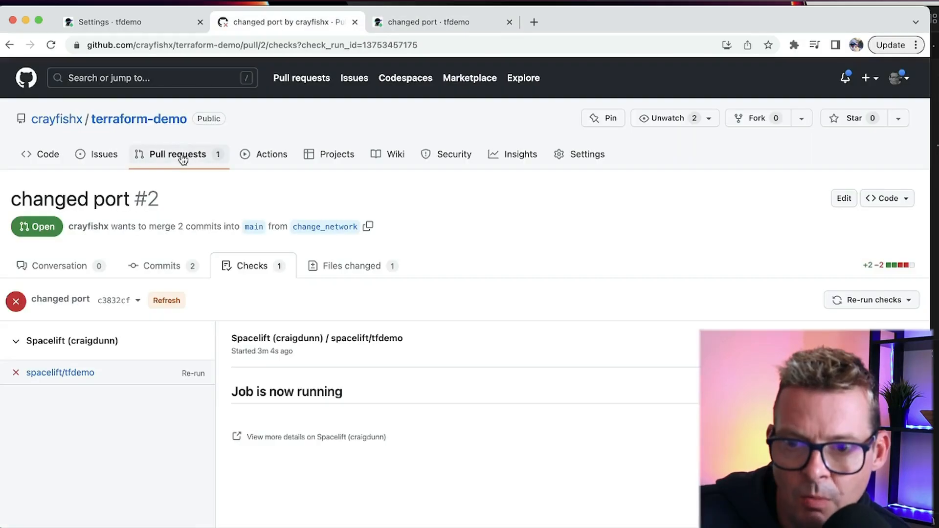
{"action": "left_click", "coordinate": [182, 156]}
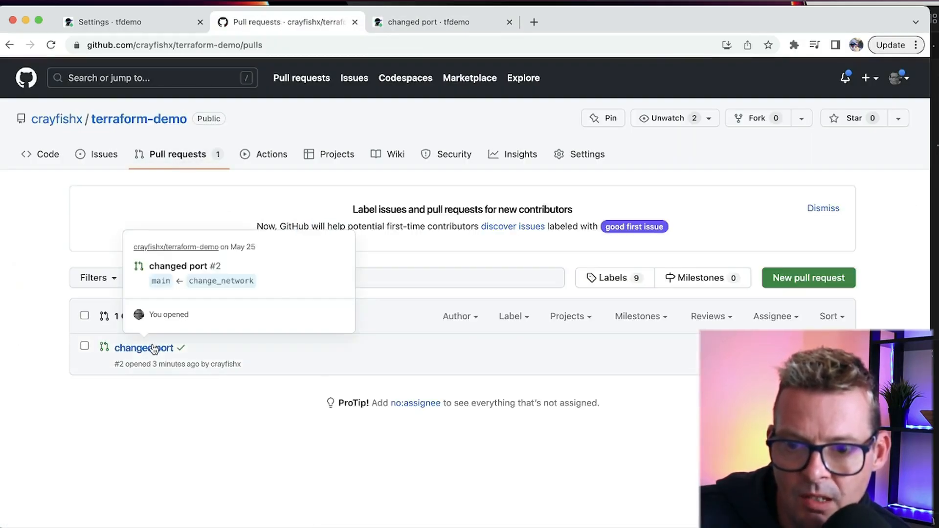
{"action": "left_click", "coordinate": [155, 348]}
{"action": "scroll", "coordinate": [276, 323], "scroll_direction": "down", "scroll_amount": 6}
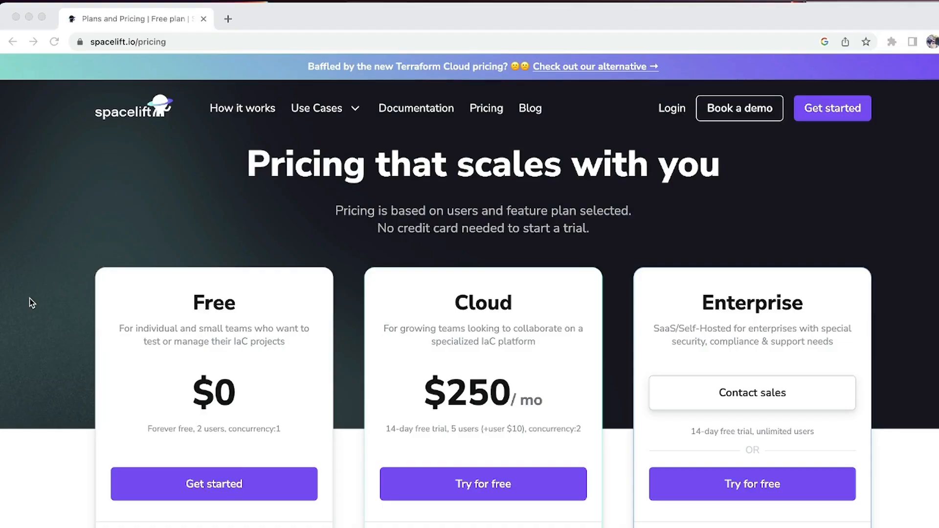
On the spacelift.io pricing page, compare the prices and included features of the Free, Cloud and Enterprise plans
{"action": "scroll", "coordinate": [32, 302], "scroll_direction": "down", "scroll_amount": 3}
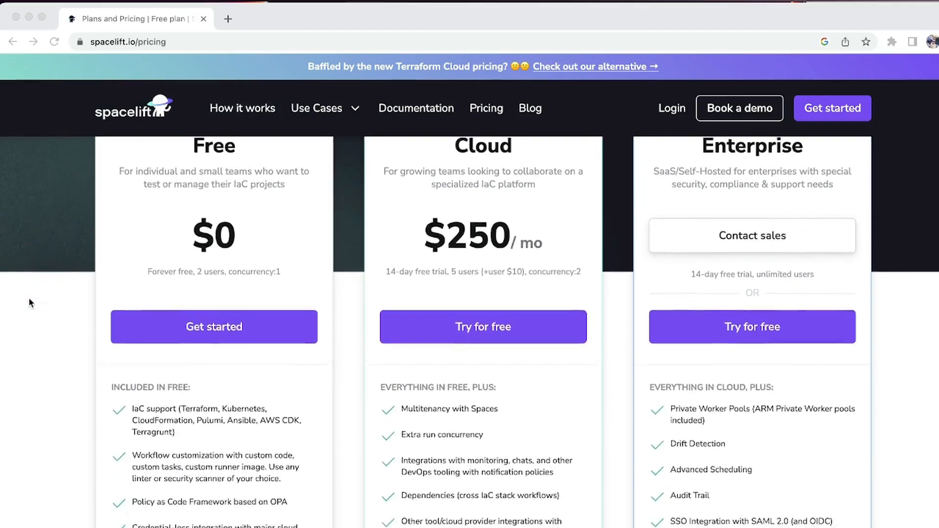
{"action": "scroll", "coordinate": [28, 303], "scroll_direction": "down", "scroll_amount": 3}
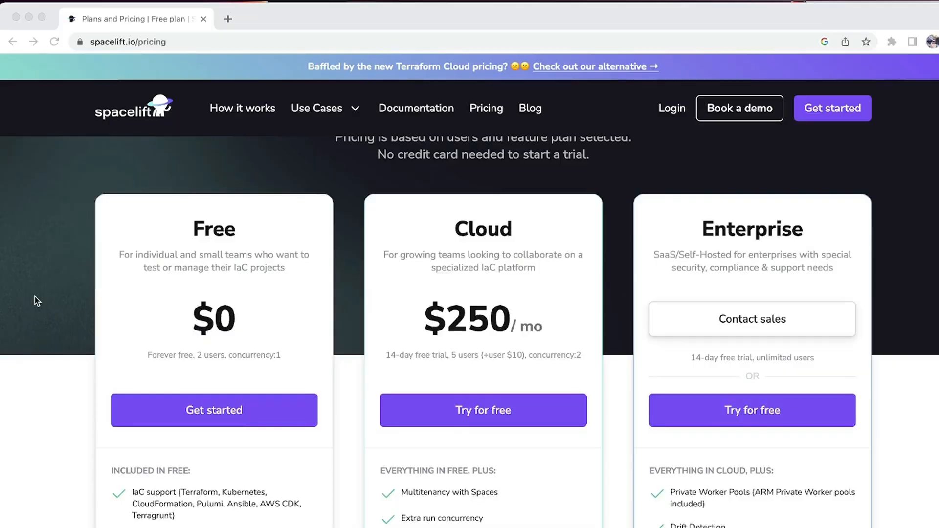
{"action": "scroll", "coordinate": [34, 296], "scroll_direction": "up", "scroll_amount": 1}
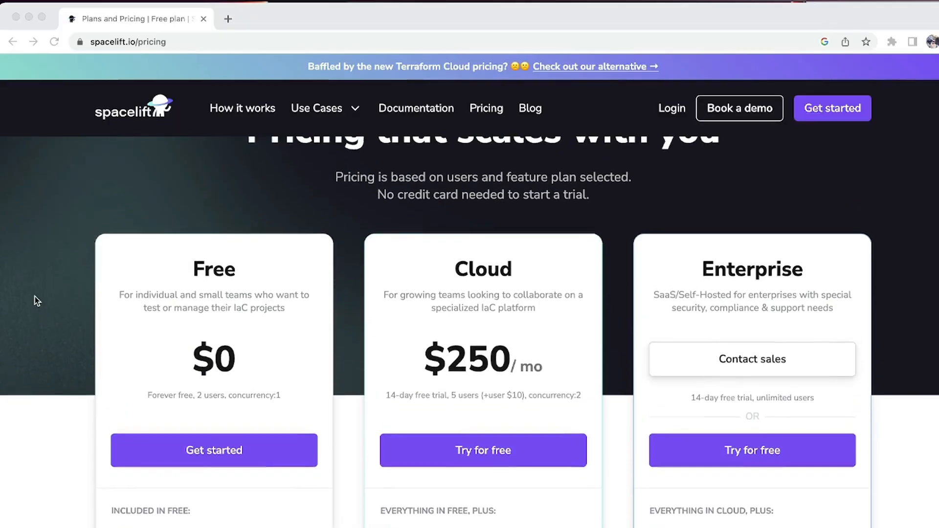
{"action": "scroll", "coordinate": [35, 296], "scroll_direction": "down", "scroll_amount": 2}
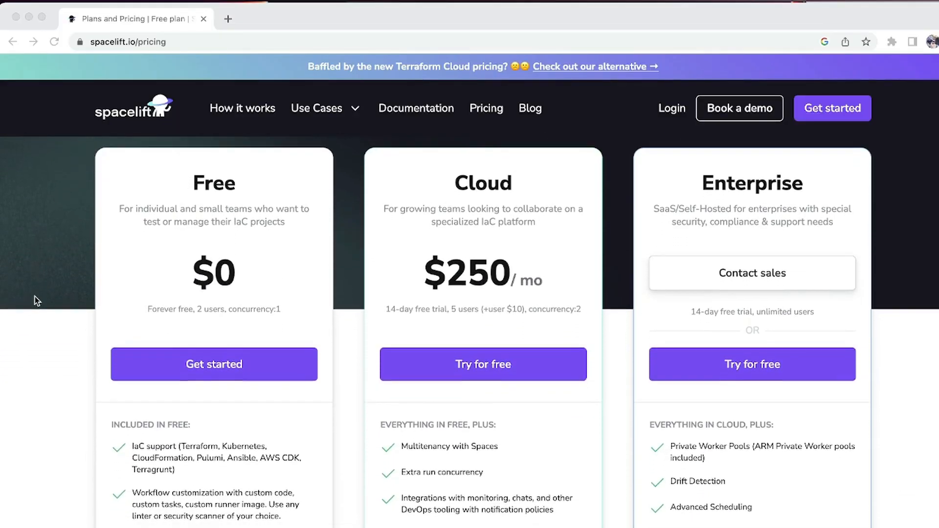
{"action": "scroll", "coordinate": [34, 296], "scroll_direction": "down", "scroll_amount": 1}
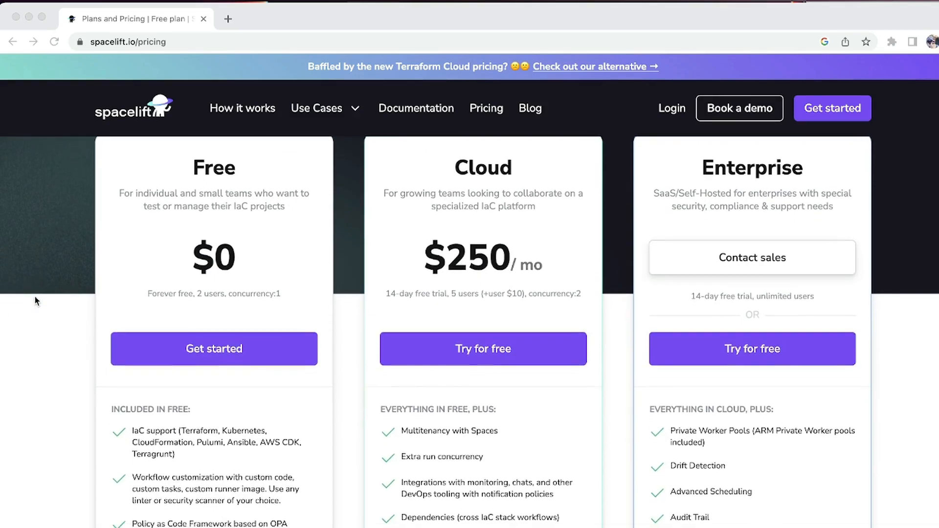
{"action": "scroll", "coordinate": [34, 297], "scroll_direction": "up", "scroll_amount": 1}
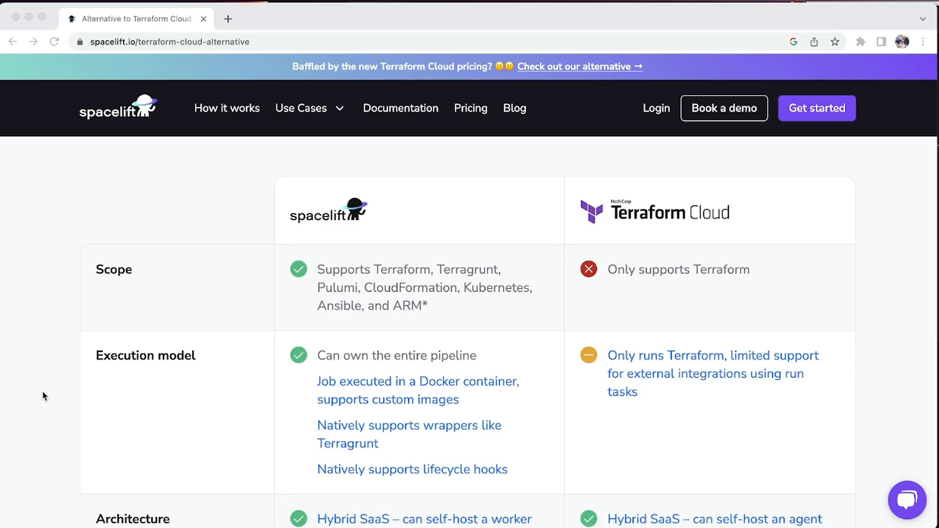
On Spacelift's Terraform Cloud alternative page, read through the feature comparison table from Scope to IaC Templates
{"action": "scroll", "coordinate": [39, 394], "scroll_direction": "up", "scroll_amount": 1}
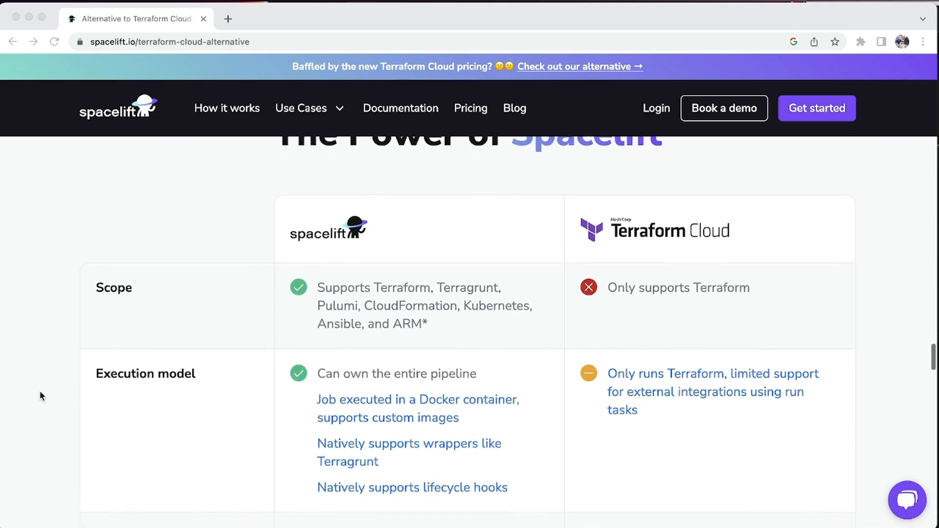
{"action": "scroll", "coordinate": [41, 395], "scroll_direction": "down", "scroll_amount": 1}
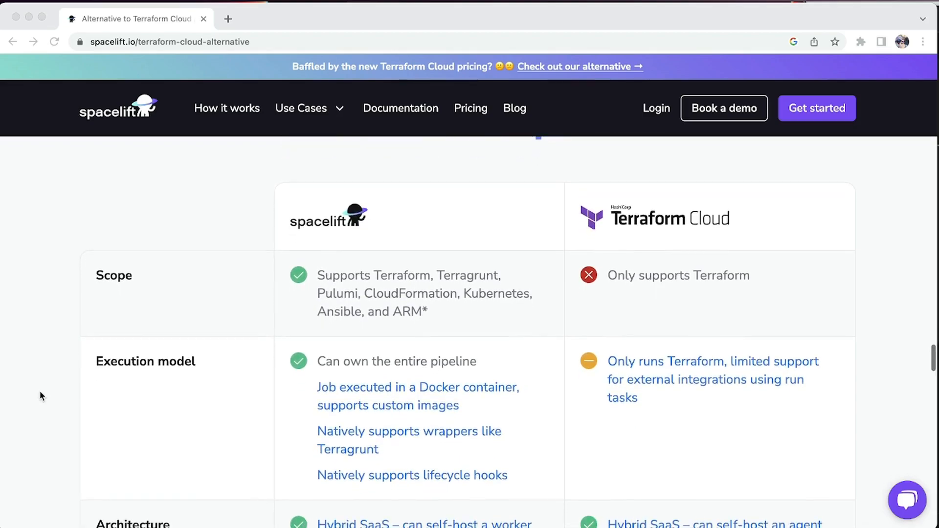
{"action": "scroll", "coordinate": [41, 395], "scroll_direction": "down", "scroll_amount": 1}
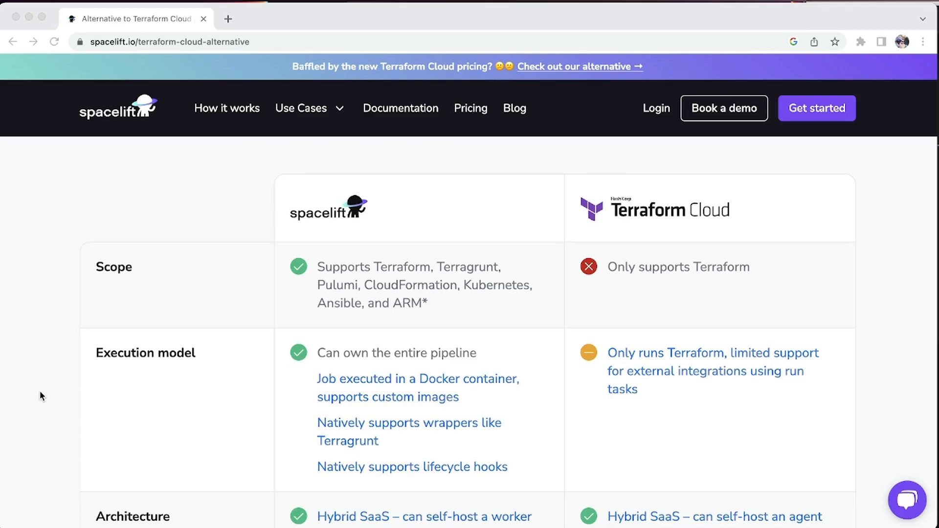
{"action": "scroll", "coordinate": [40, 391], "scroll_direction": "down", "scroll_amount": 6}
{"action": "scroll", "coordinate": [50, 394], "scroll_direction": "down", "scroll_amount": 1}
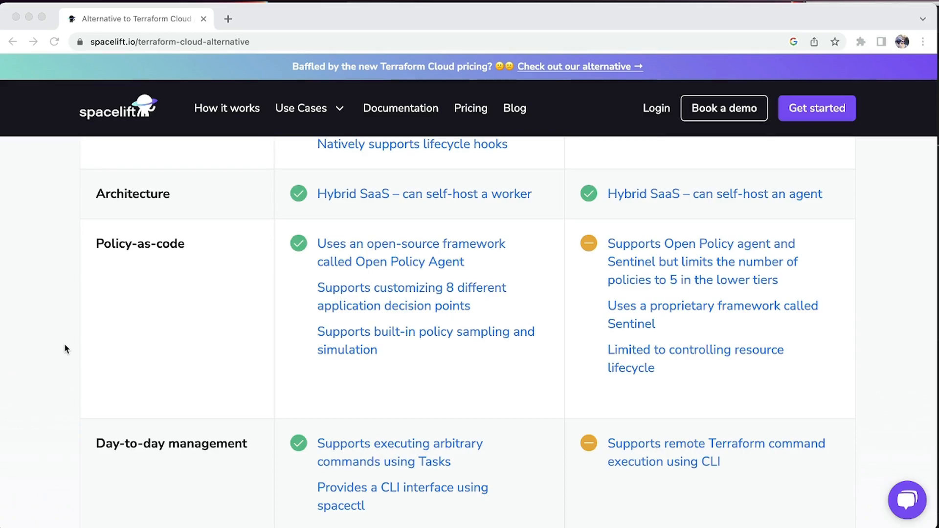
{"action": "scroll", "coordinate": [67, 349], "scroll_direction": "down", "scroll_amount": 3}
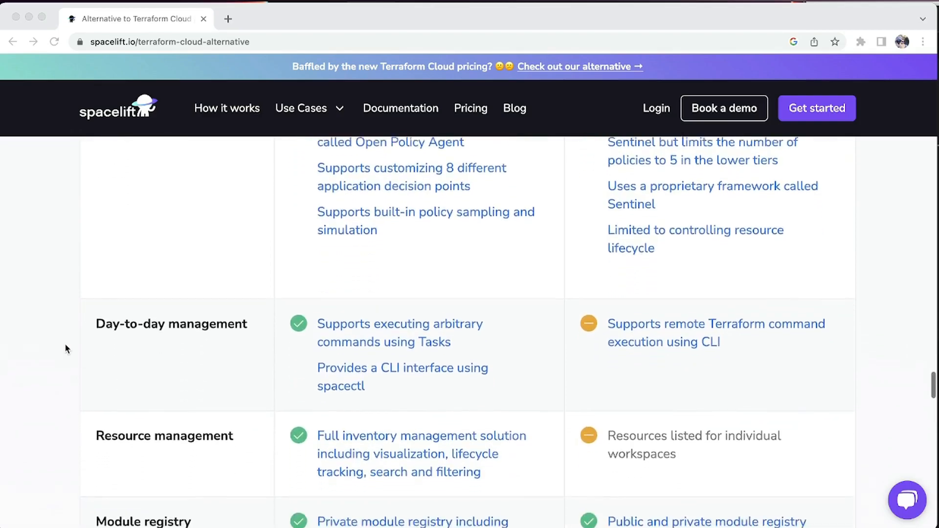
{"action": "scroll", "coordinate": [67, 349], "scroll_direction": "down", "scroll_amount": 1}
{"action": "scroll", "coordinate": [67, 348], "scroll_direction": "down", "scroll_amount": 2}
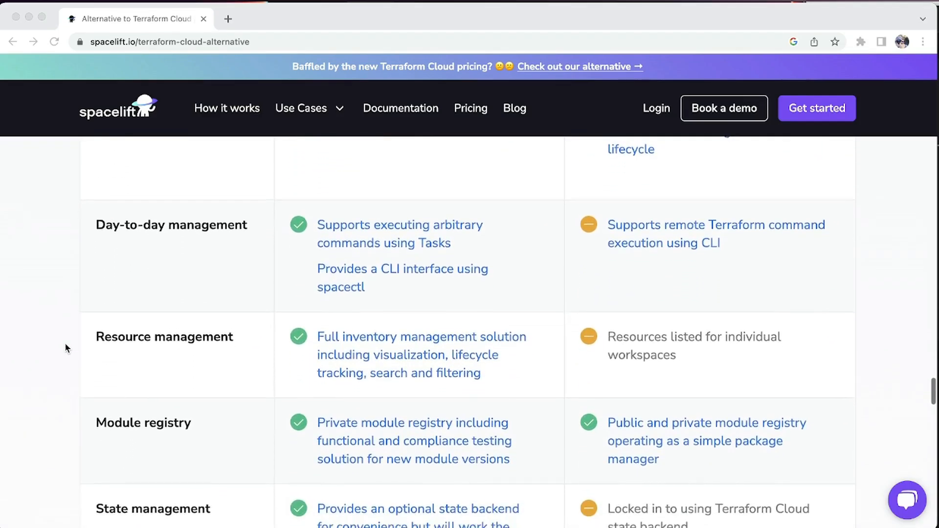
{"action": "scroll", "coordinate": [67, 349], "scroll_direction": "down", "scroll_amount": 2}
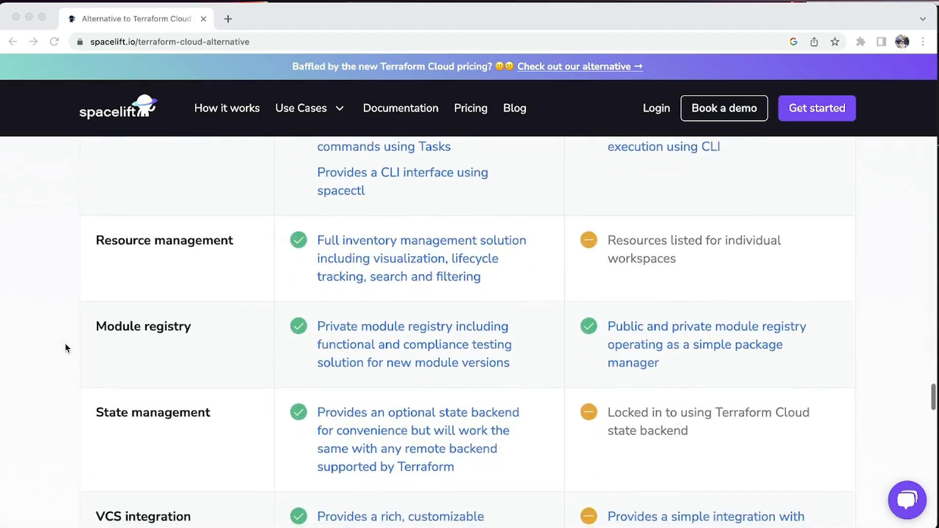
{"action": "scroll", "coordinate": [67, 349], "scroll_direction": "down", "scroll_amount": 2}
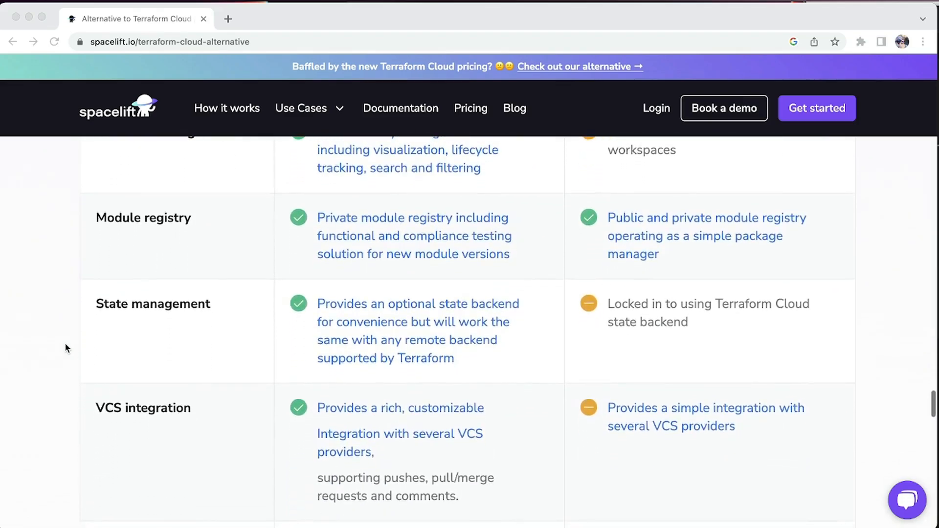
{"action": "scroll", "coordinate": [67, 349], "scroll_direction": "down", "scroll_amount": 1}
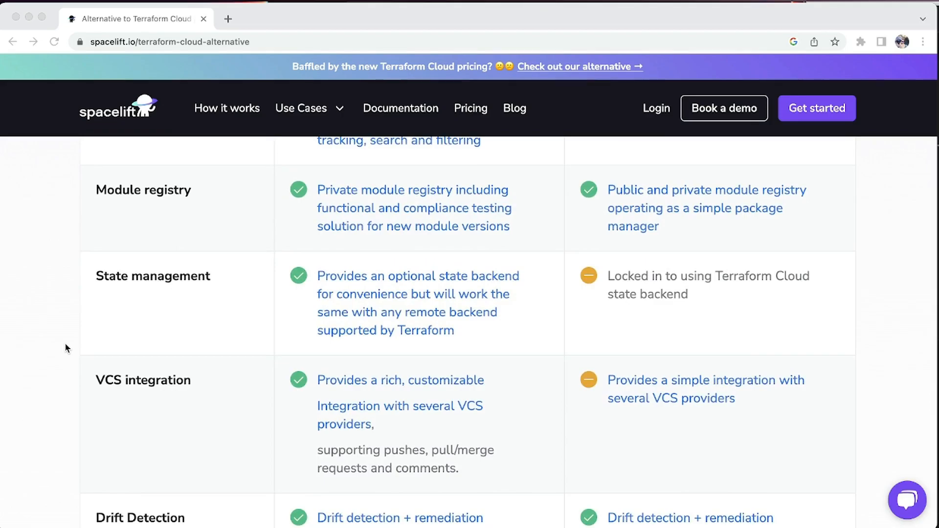
{"action": "scroll", "coordinate": [67, 349], "scroll_direction": "down", "scroll_amount": 5}
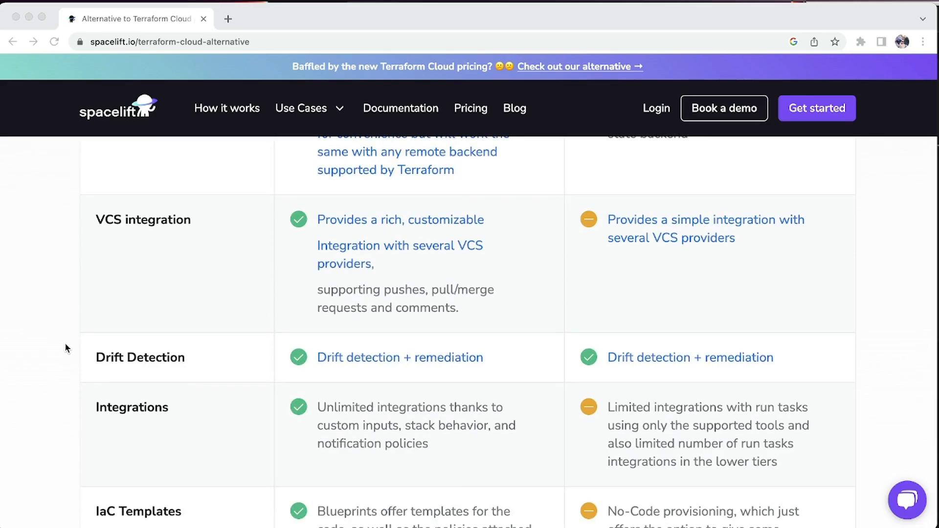
{"action": "scroll", "coordinate": [66, 347], "scroll_direction": "down", "scroll_amount": 5}
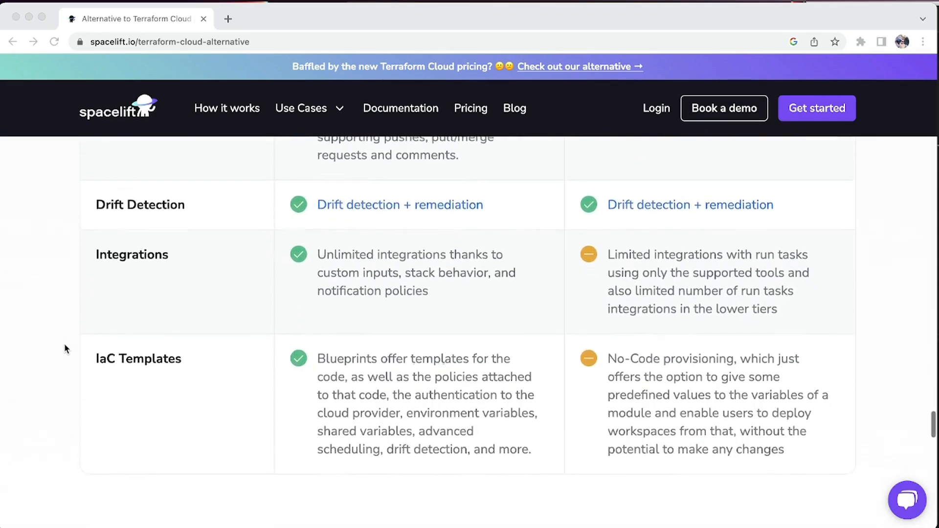